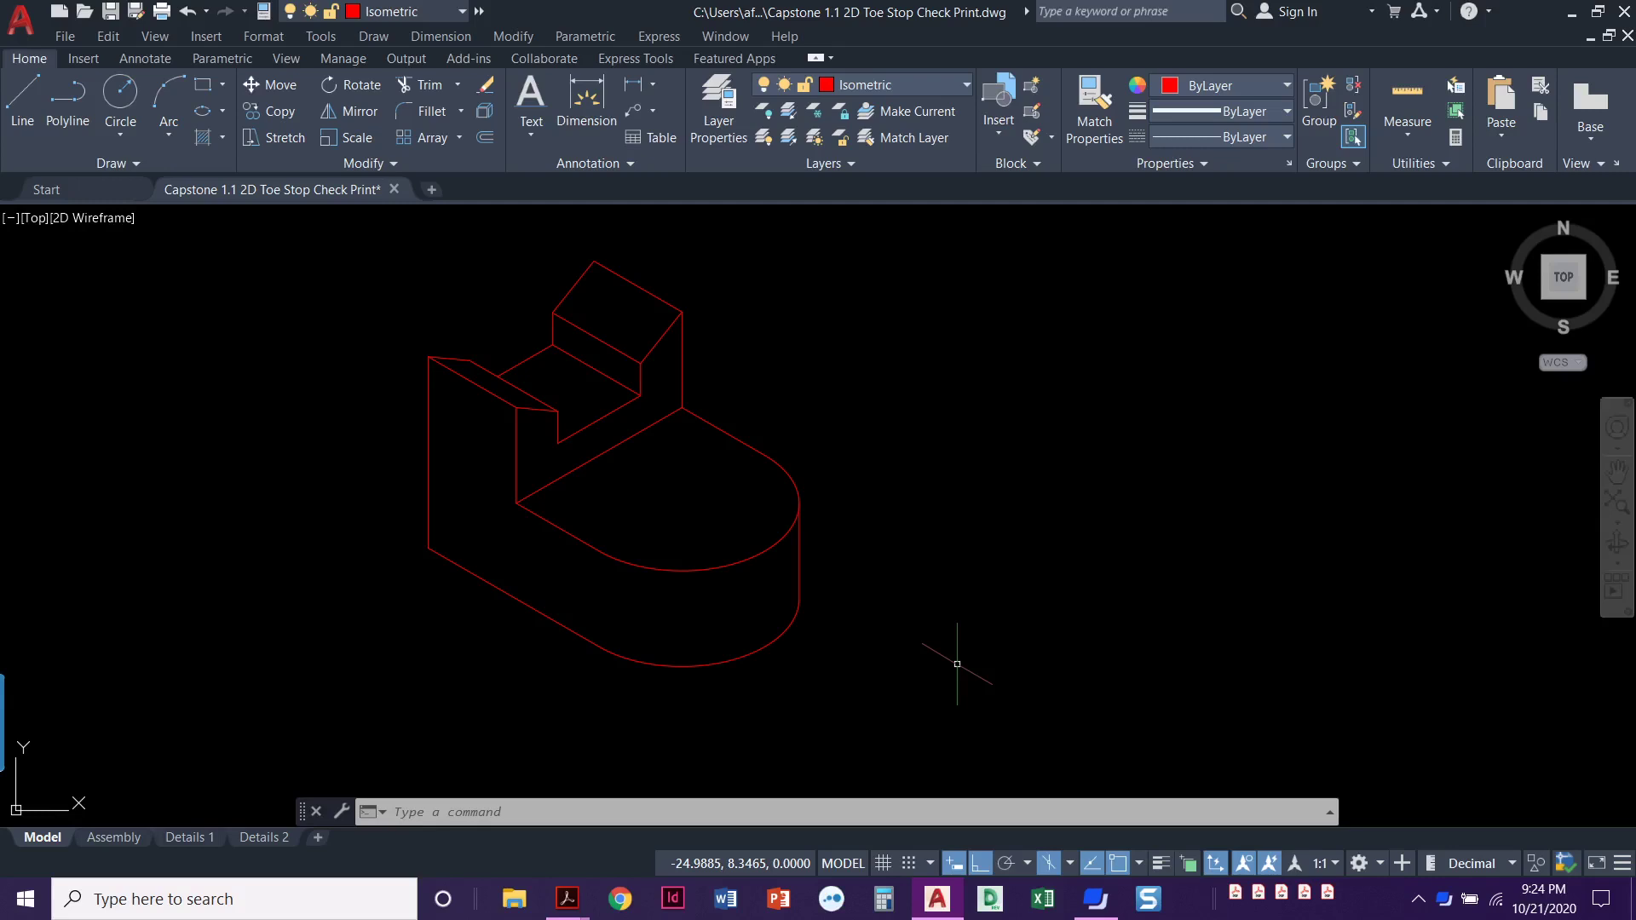
Review the Toe Stop Base sketch and its hole dimensions in the Capstone Project 1 Overview PDF
scroll(997, 350, up, 2)
scroll(964, 434, down, 4)
scroll(767, 477, up, 2)
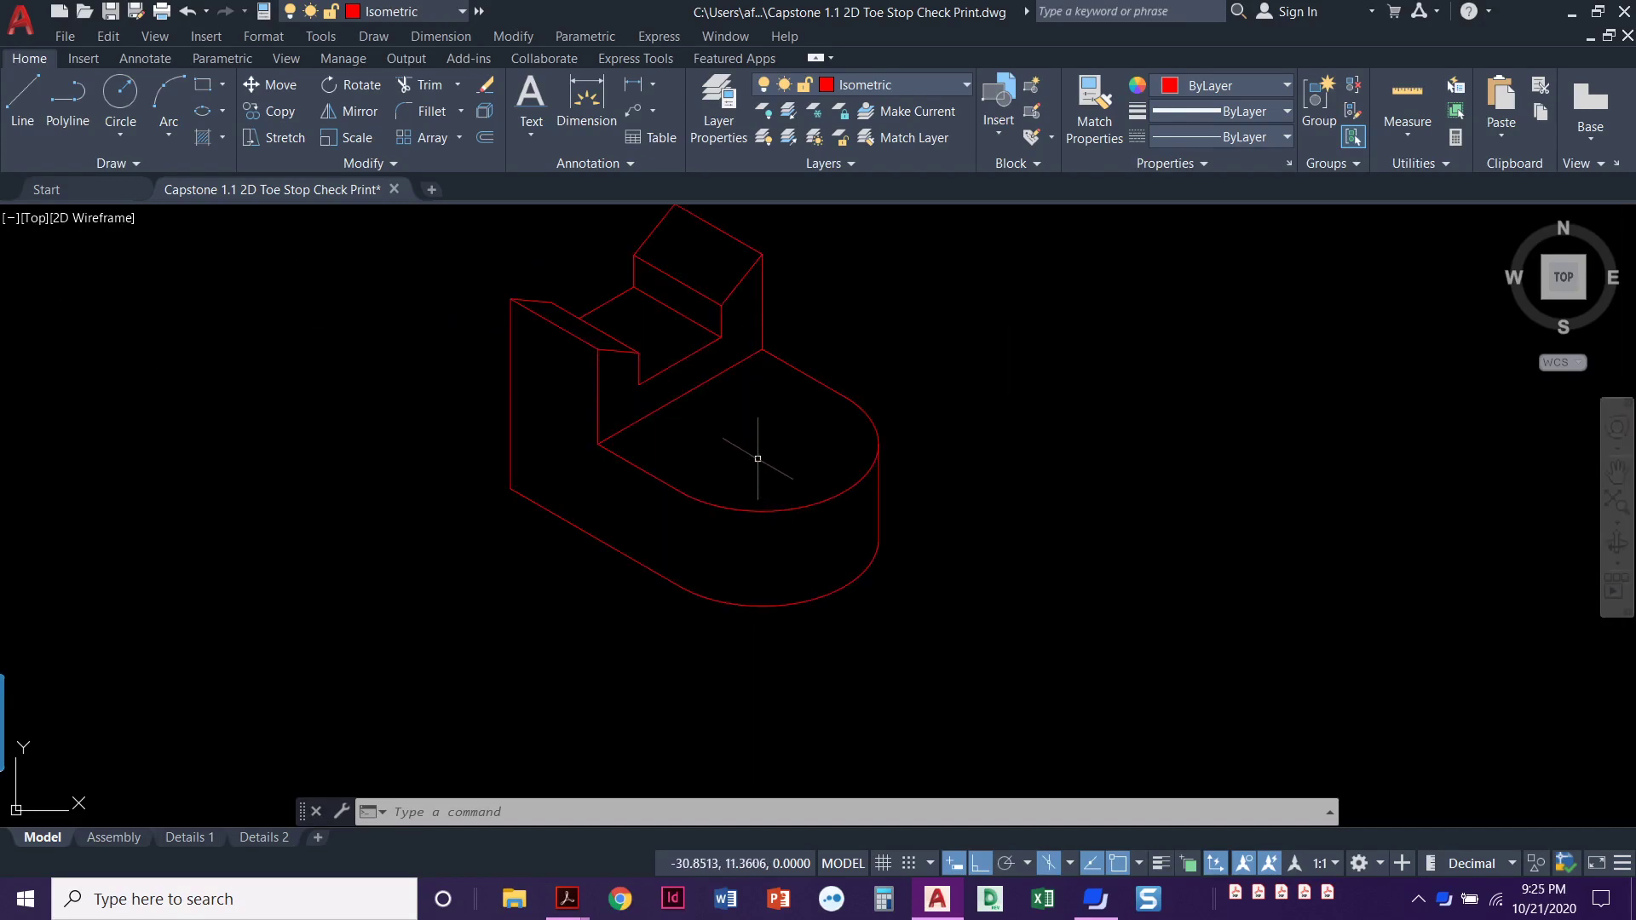
drag(1635, 219, 799, 2)
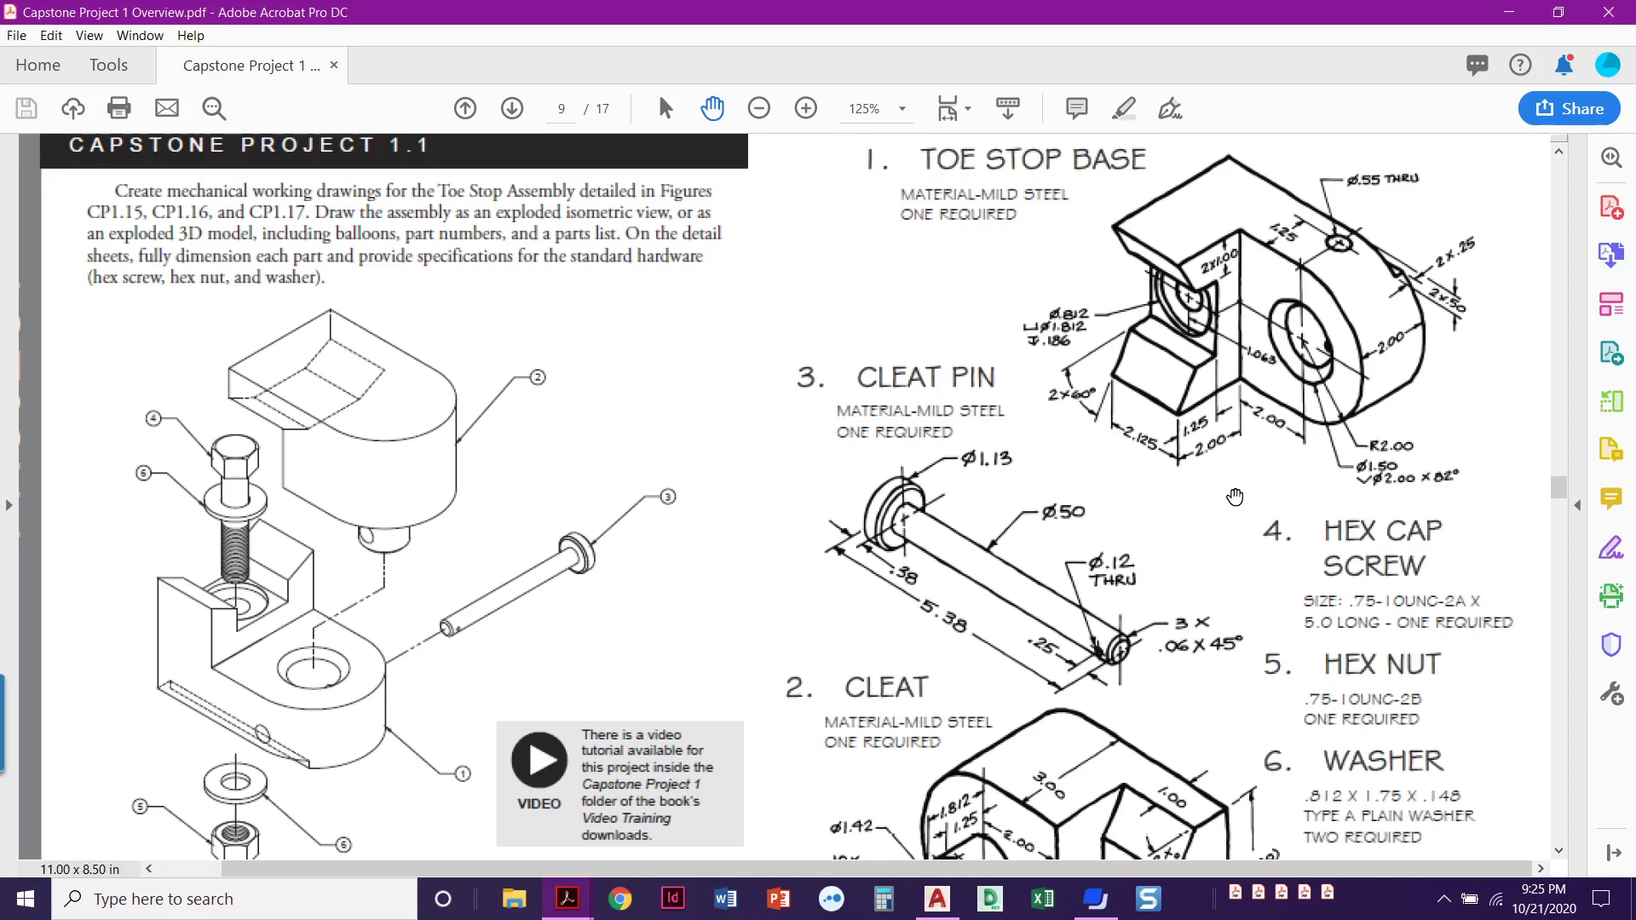
drag(947, 22, 1635, 553)
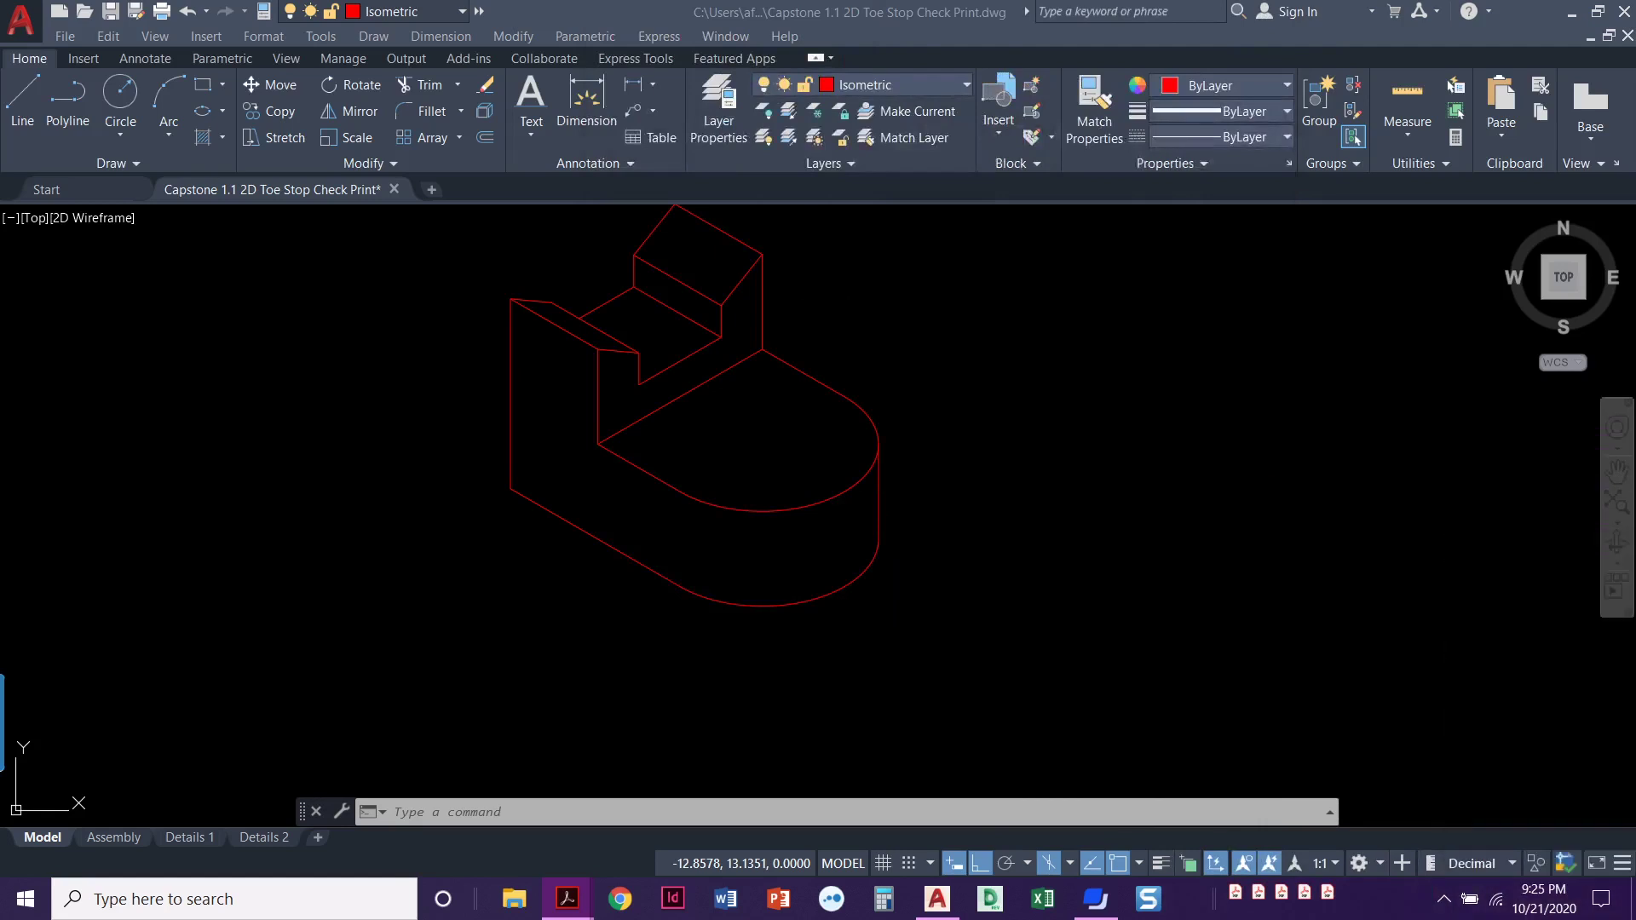
Turn off the Dimensions layer in the toe stop drawing
click(1215, 446)
scroll(1210, 456, down, 4)
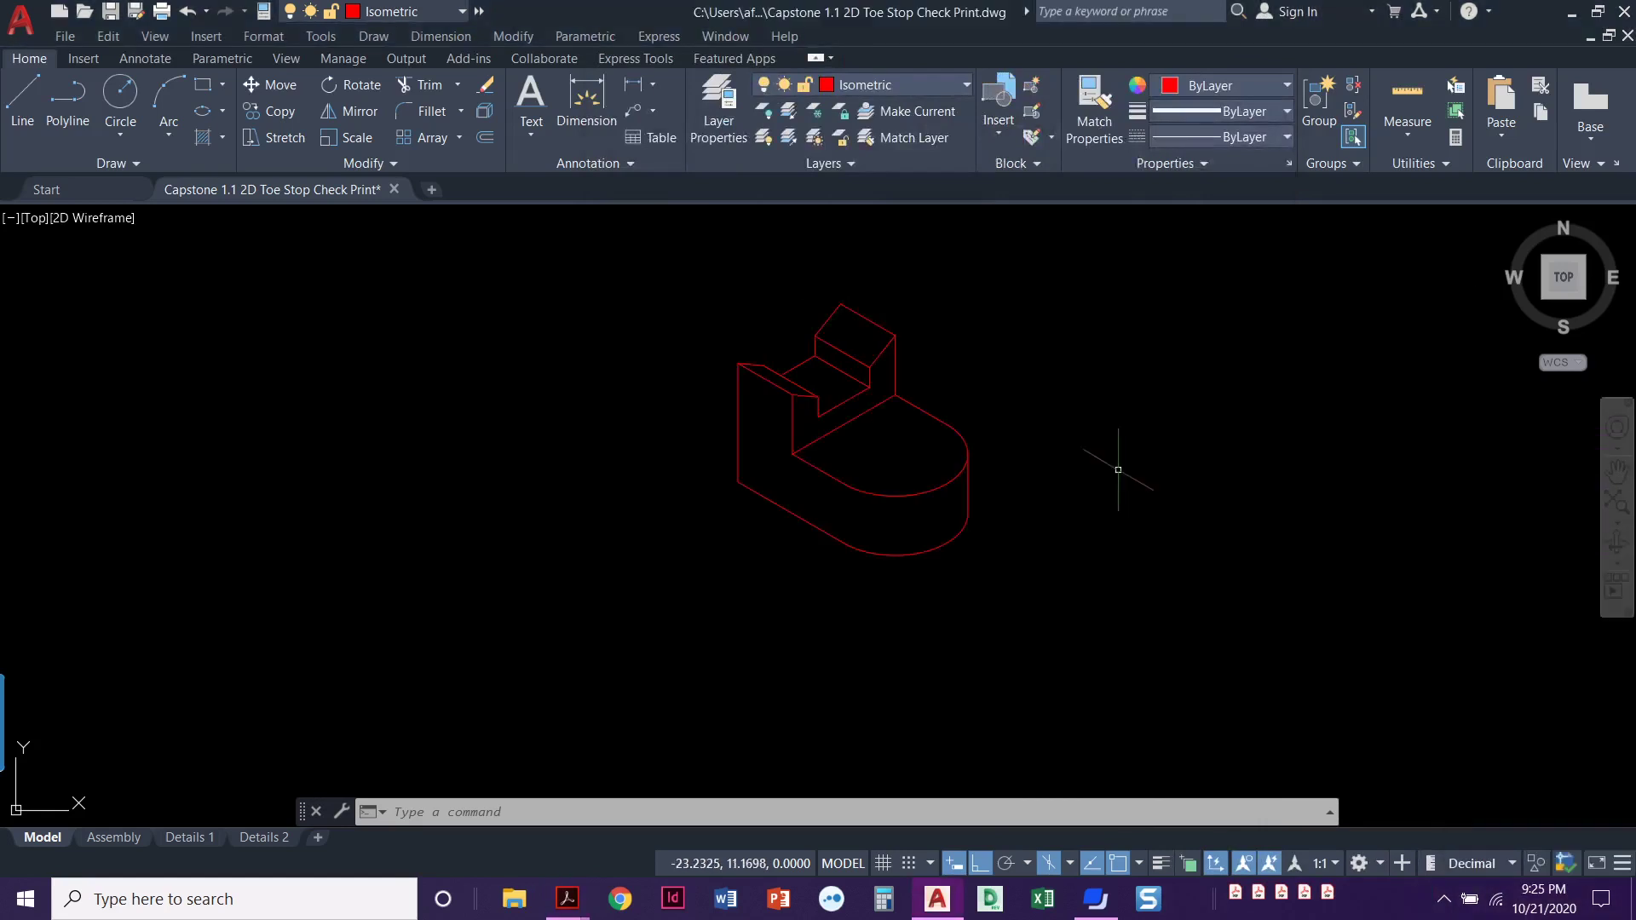
scroll(1205, 465, down, 2)
middle_drag(1188, 466, 697, 418)
middle_drag(1350, 508, 847, 539)
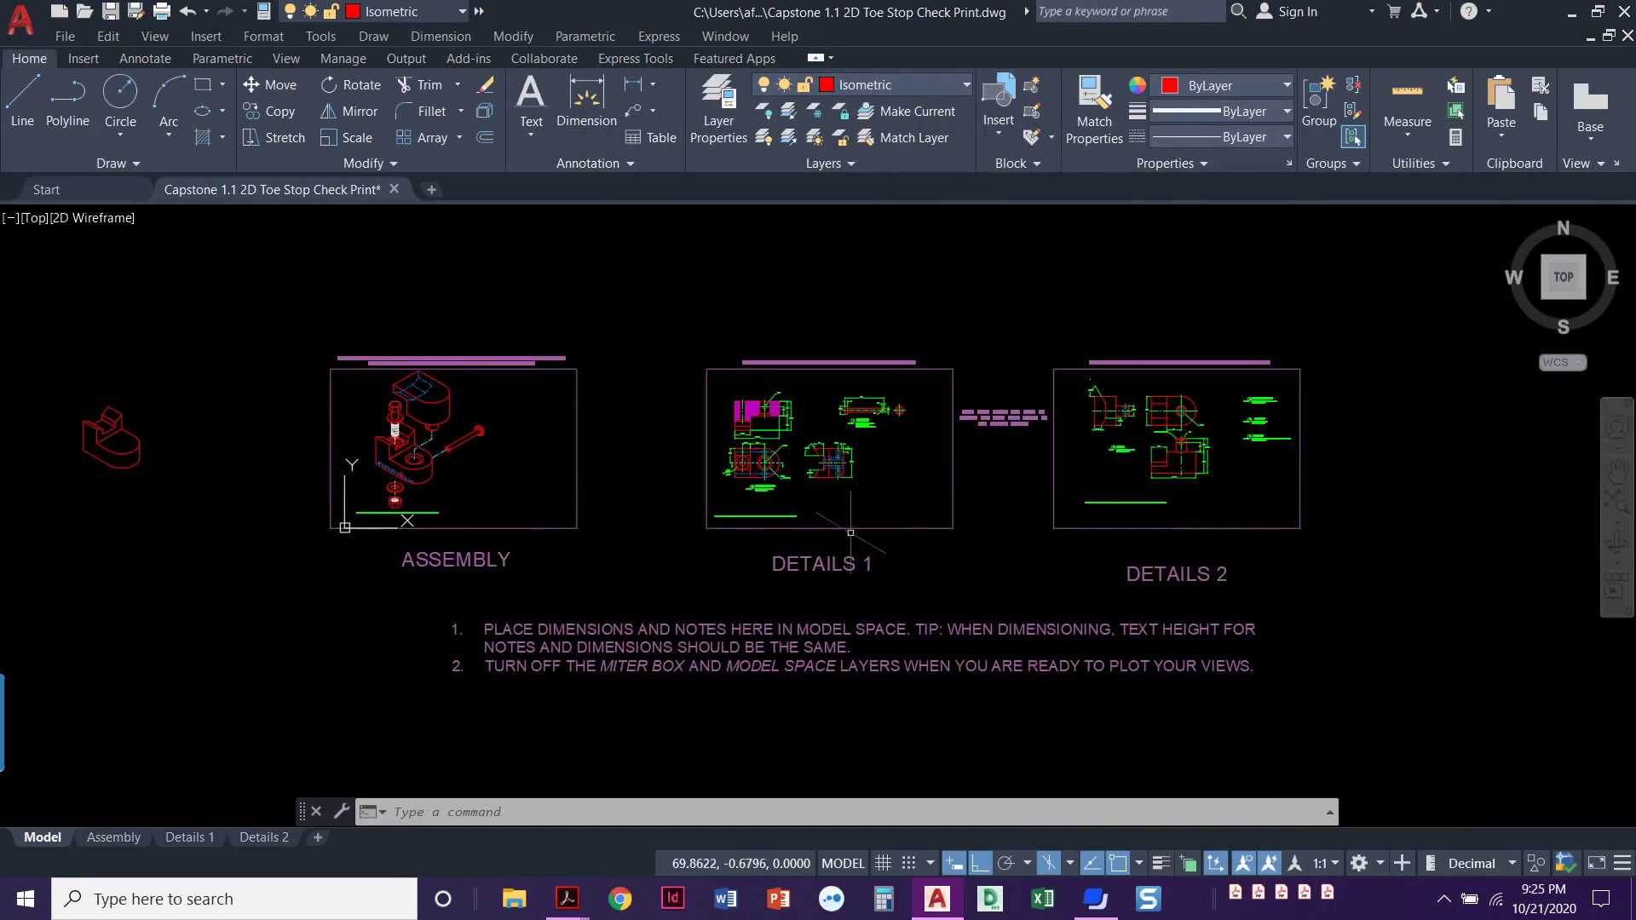
click(917, 89)
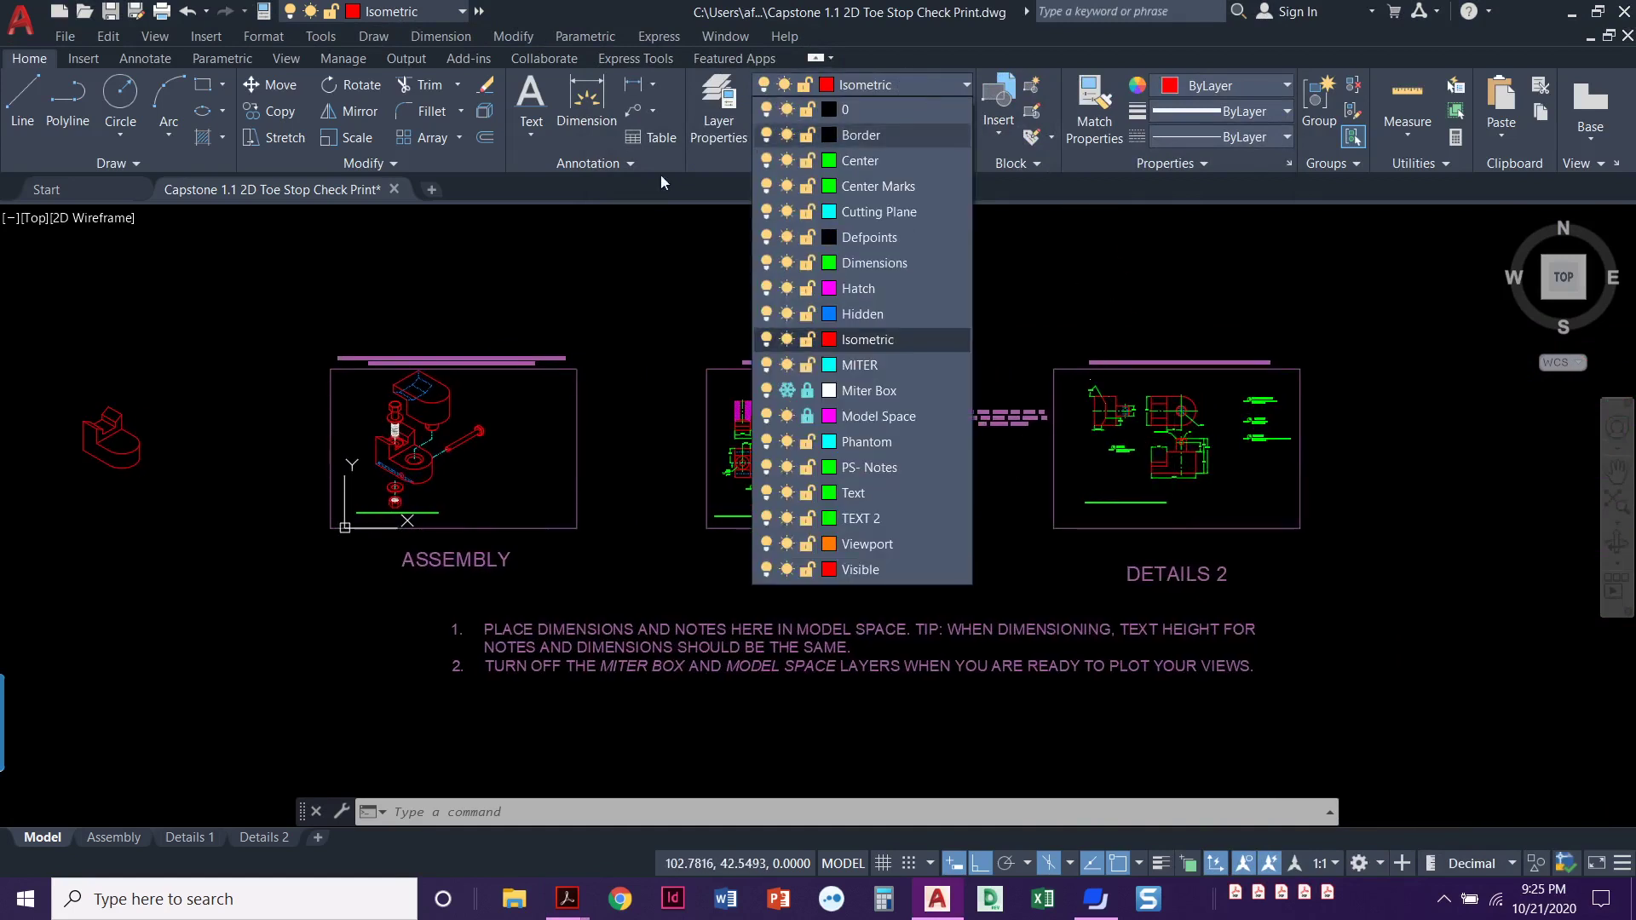
click(646, 278)
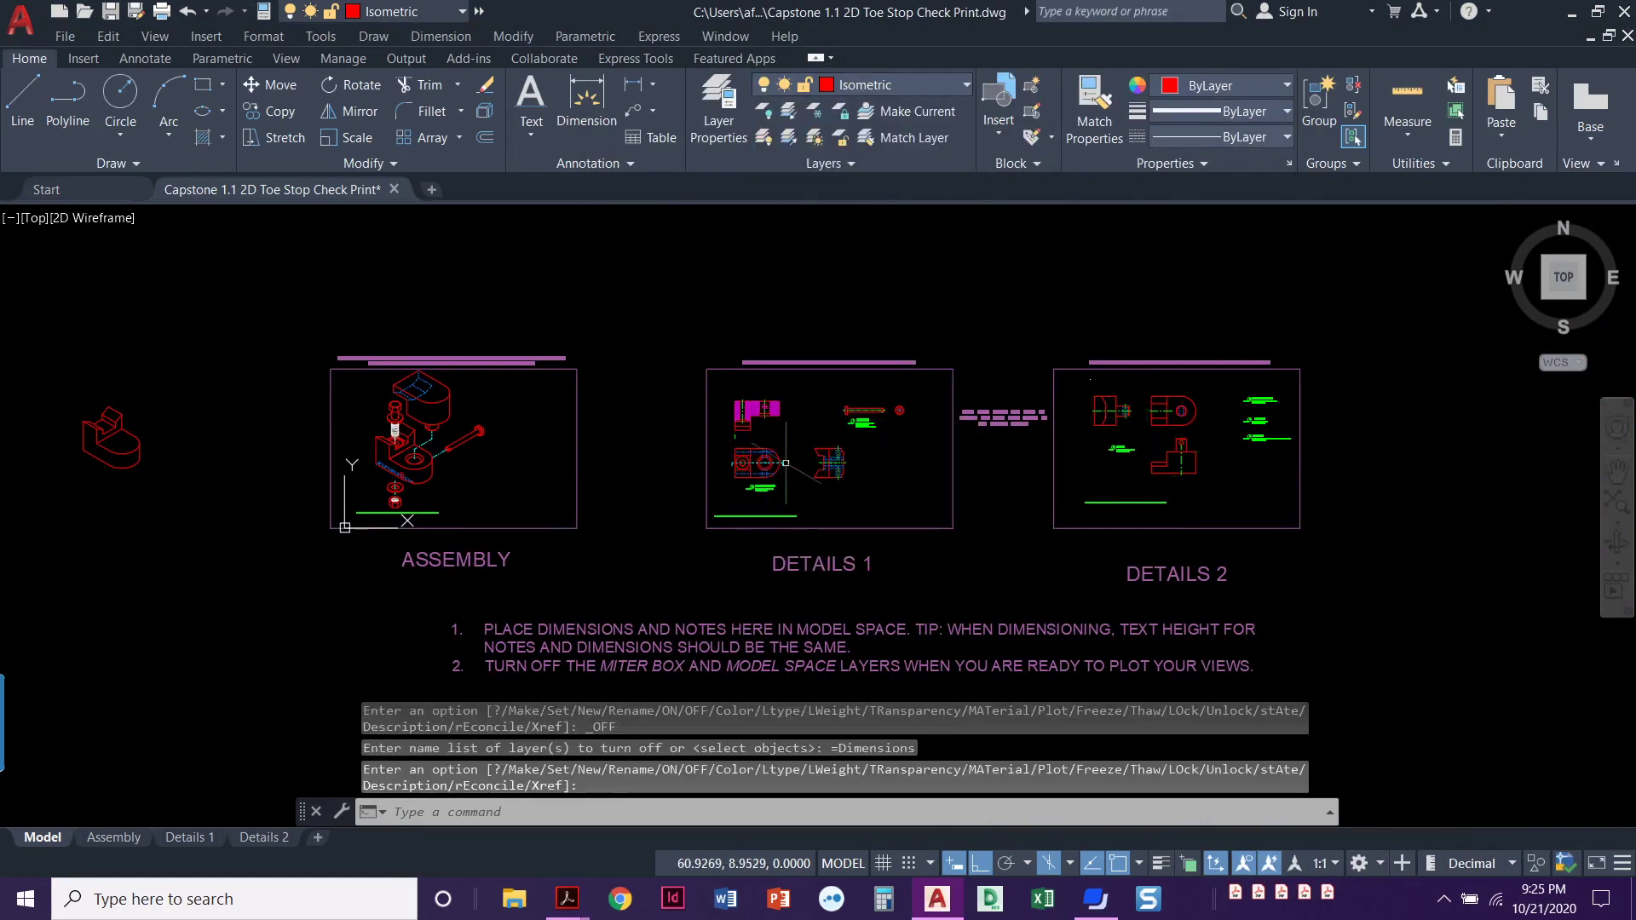
Add a vertical linear dimension for the countersink depth beside the Toe Stop Base section view in Details 1
scroll(786, 480, up, 5)
scroll(787, 480, up, 2)
scroll(679, 345, up, 3)
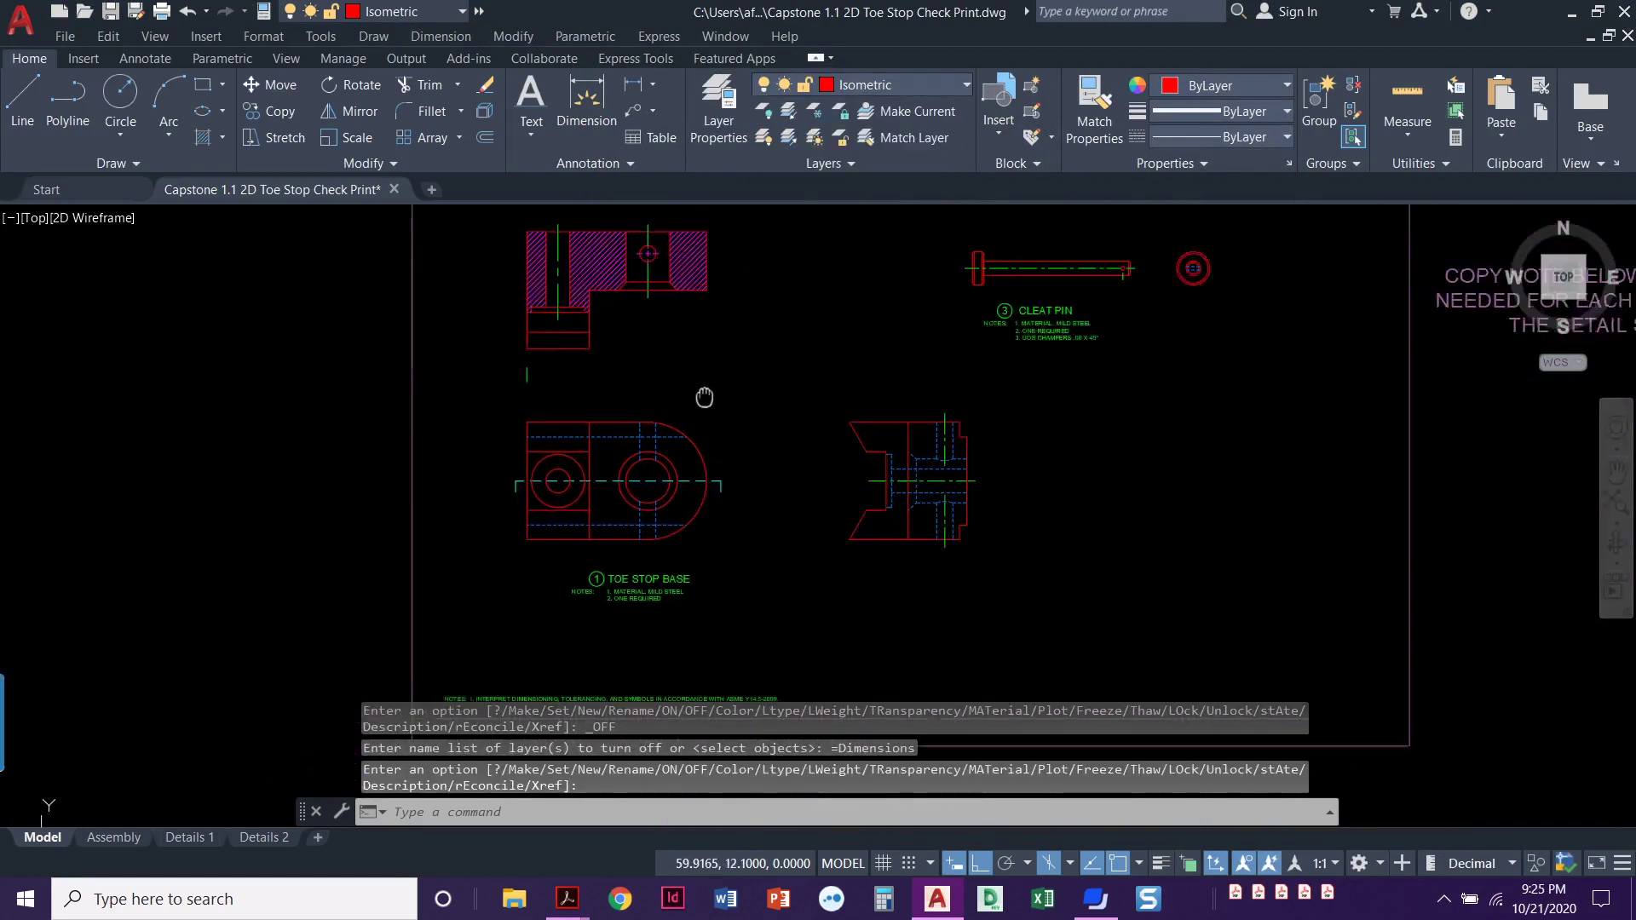
scroll(674, 329, up, 4)
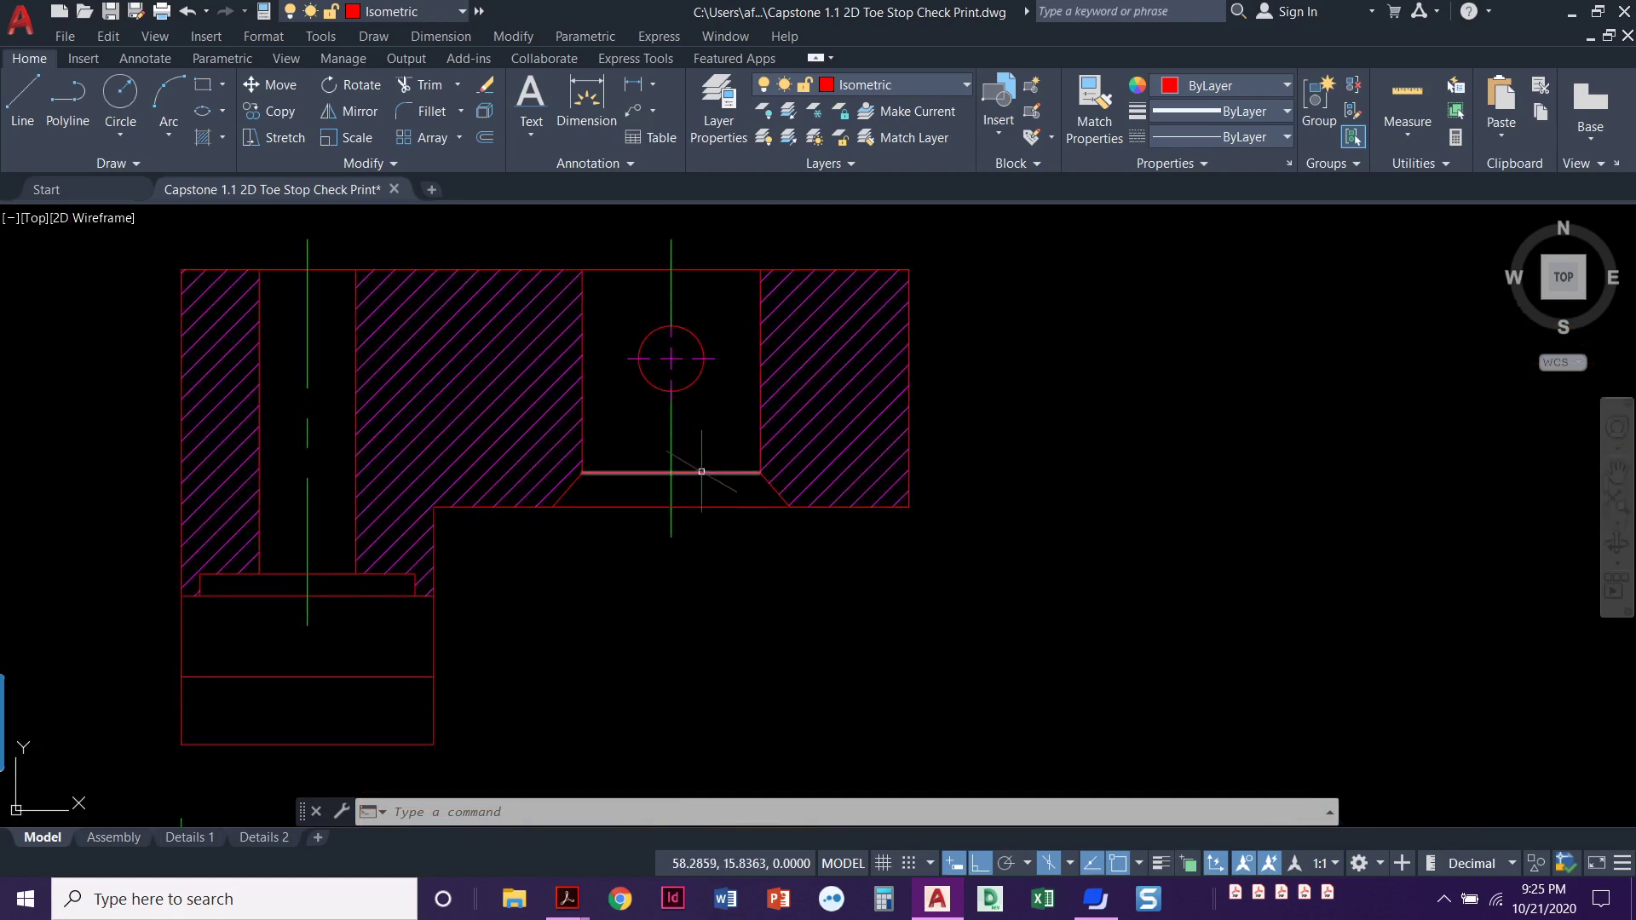
click(703, 474)
mouse_move(761, 473)
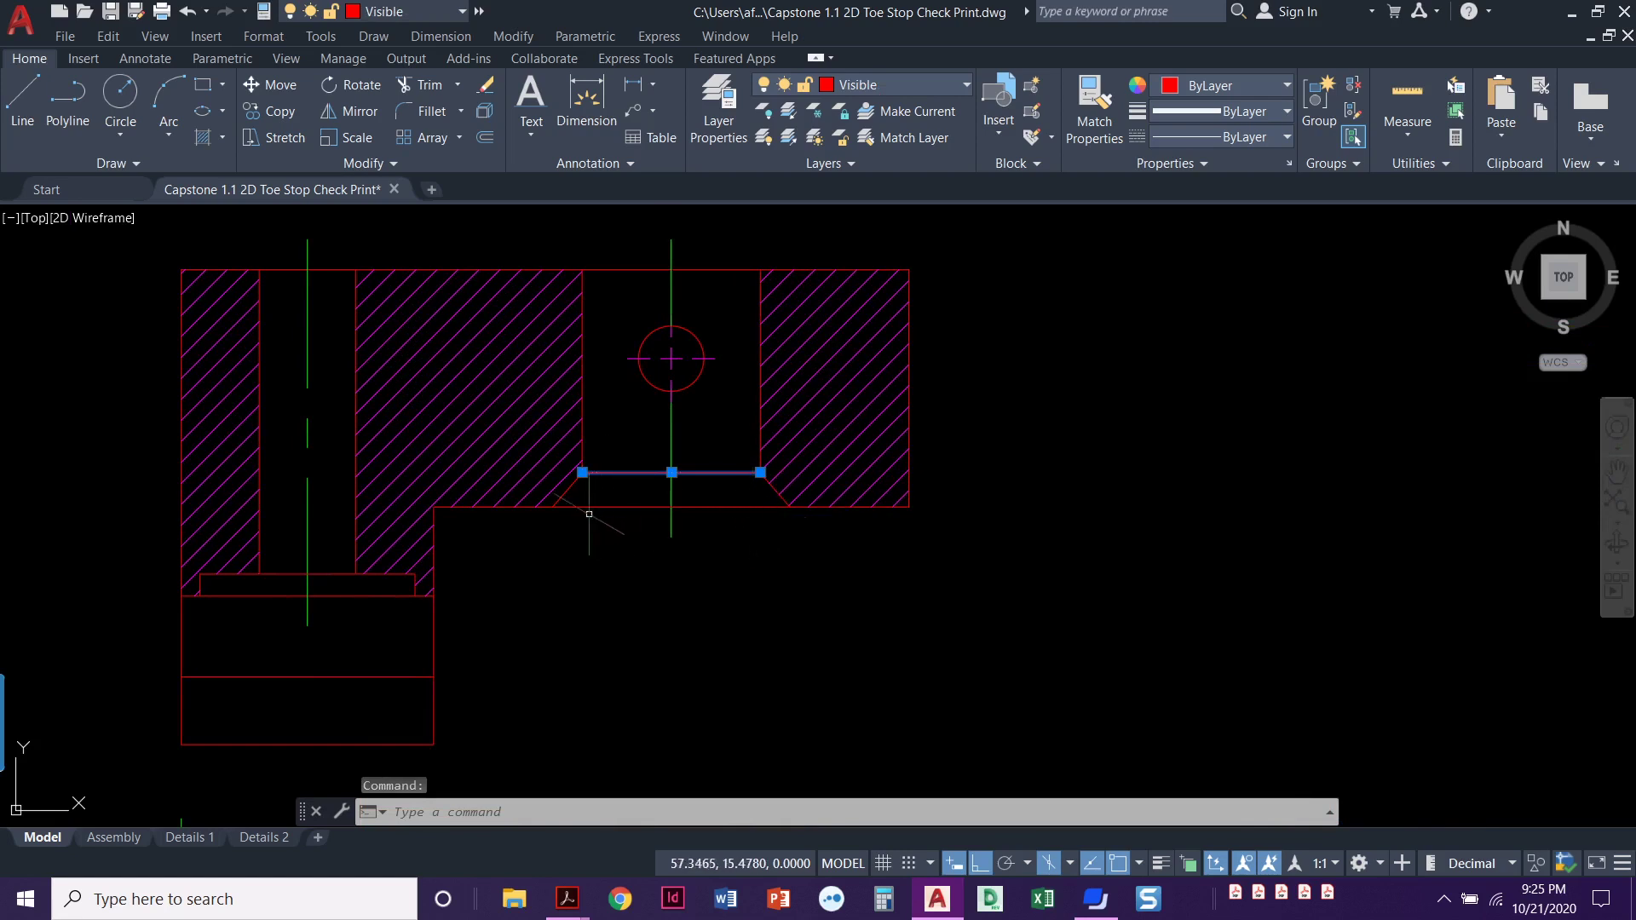
key(Escape)
key(Escape)
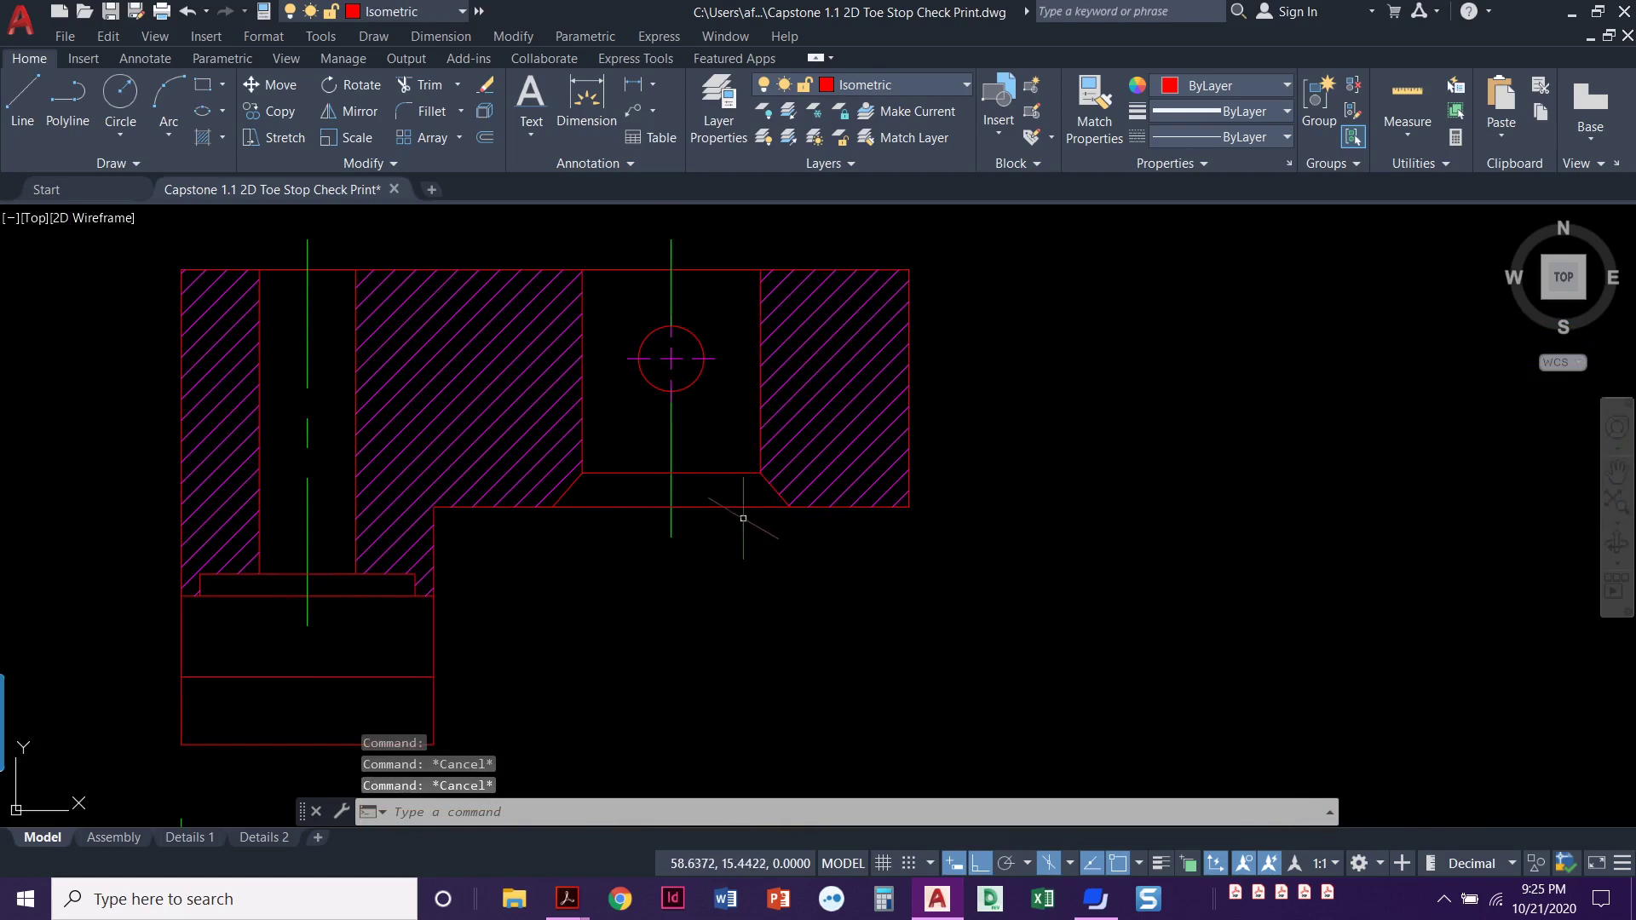
click(633, 86)
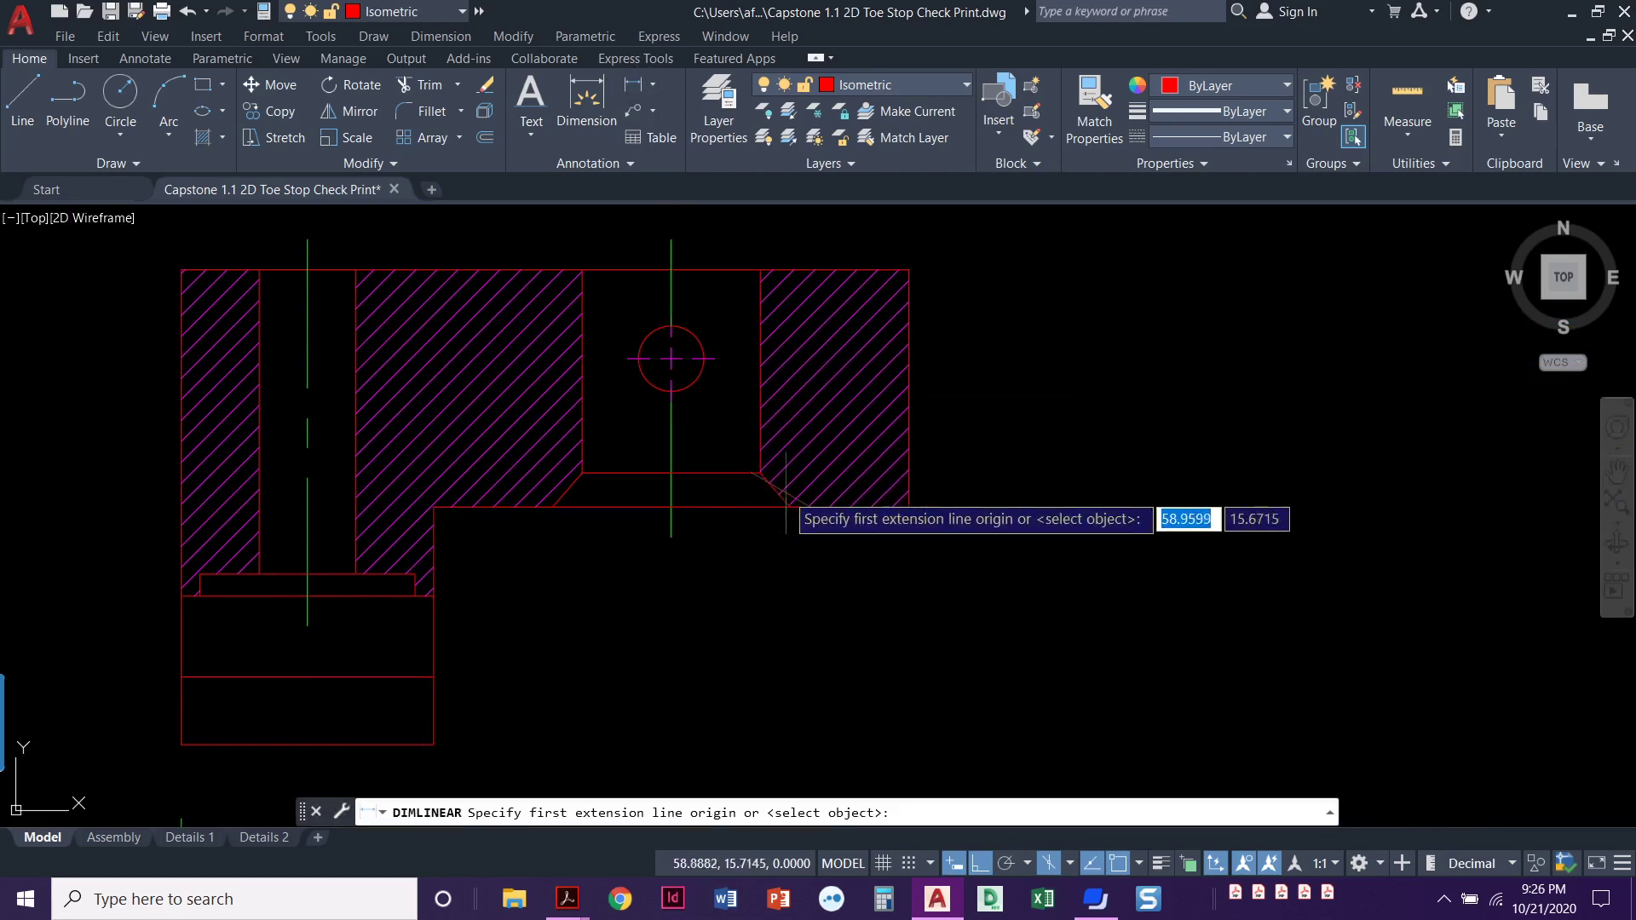
click(761, 473)
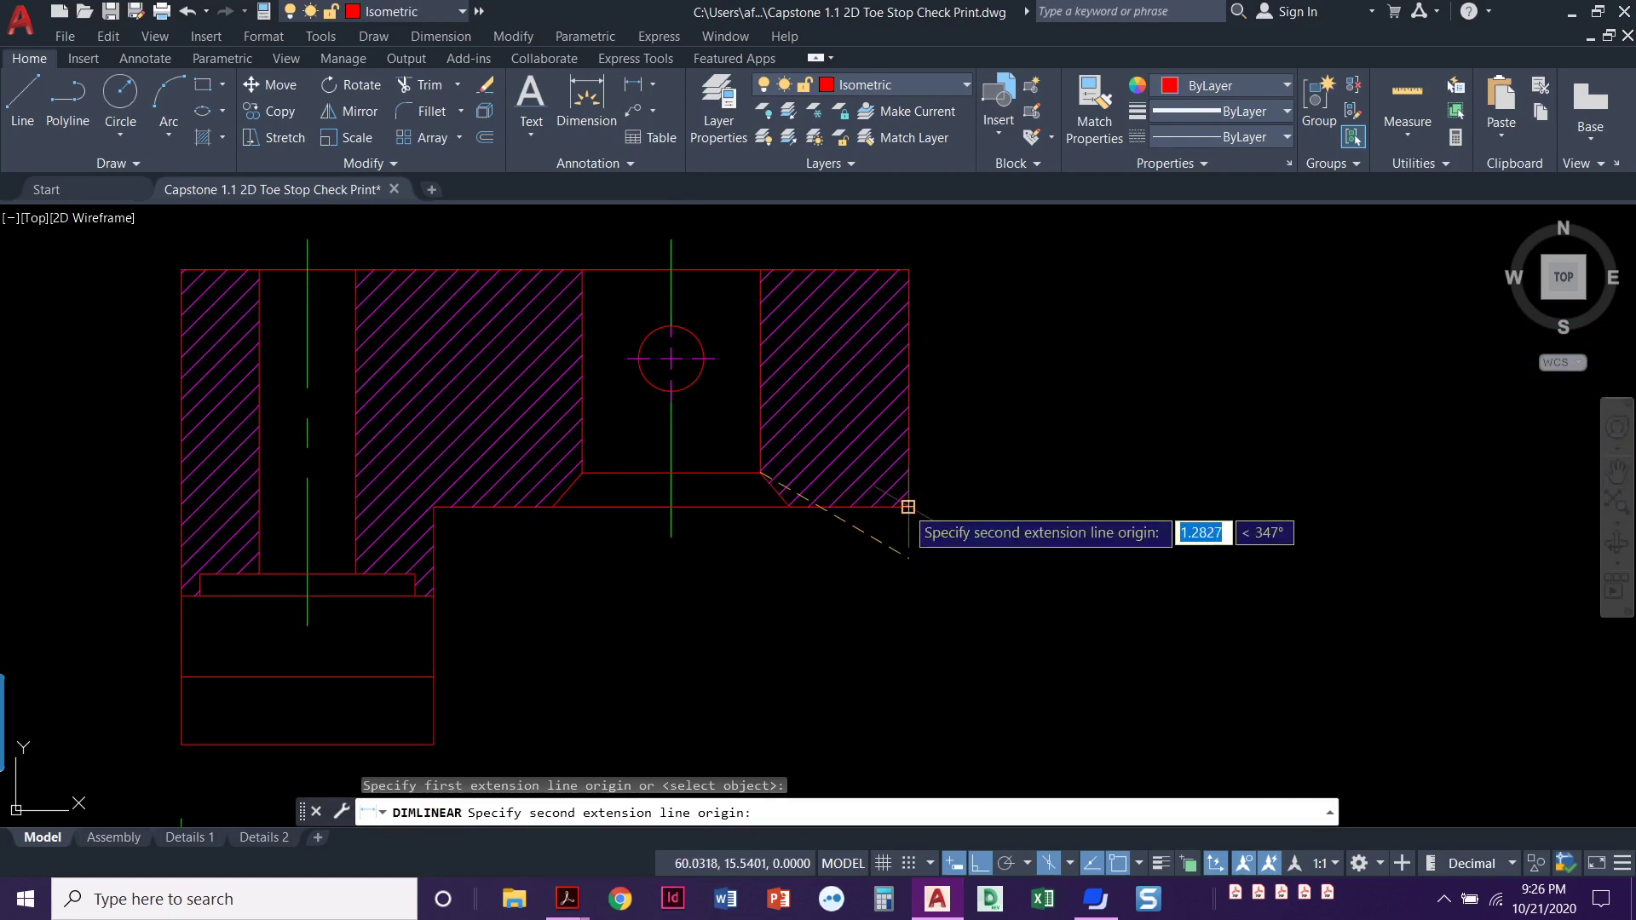
click(908, 507)
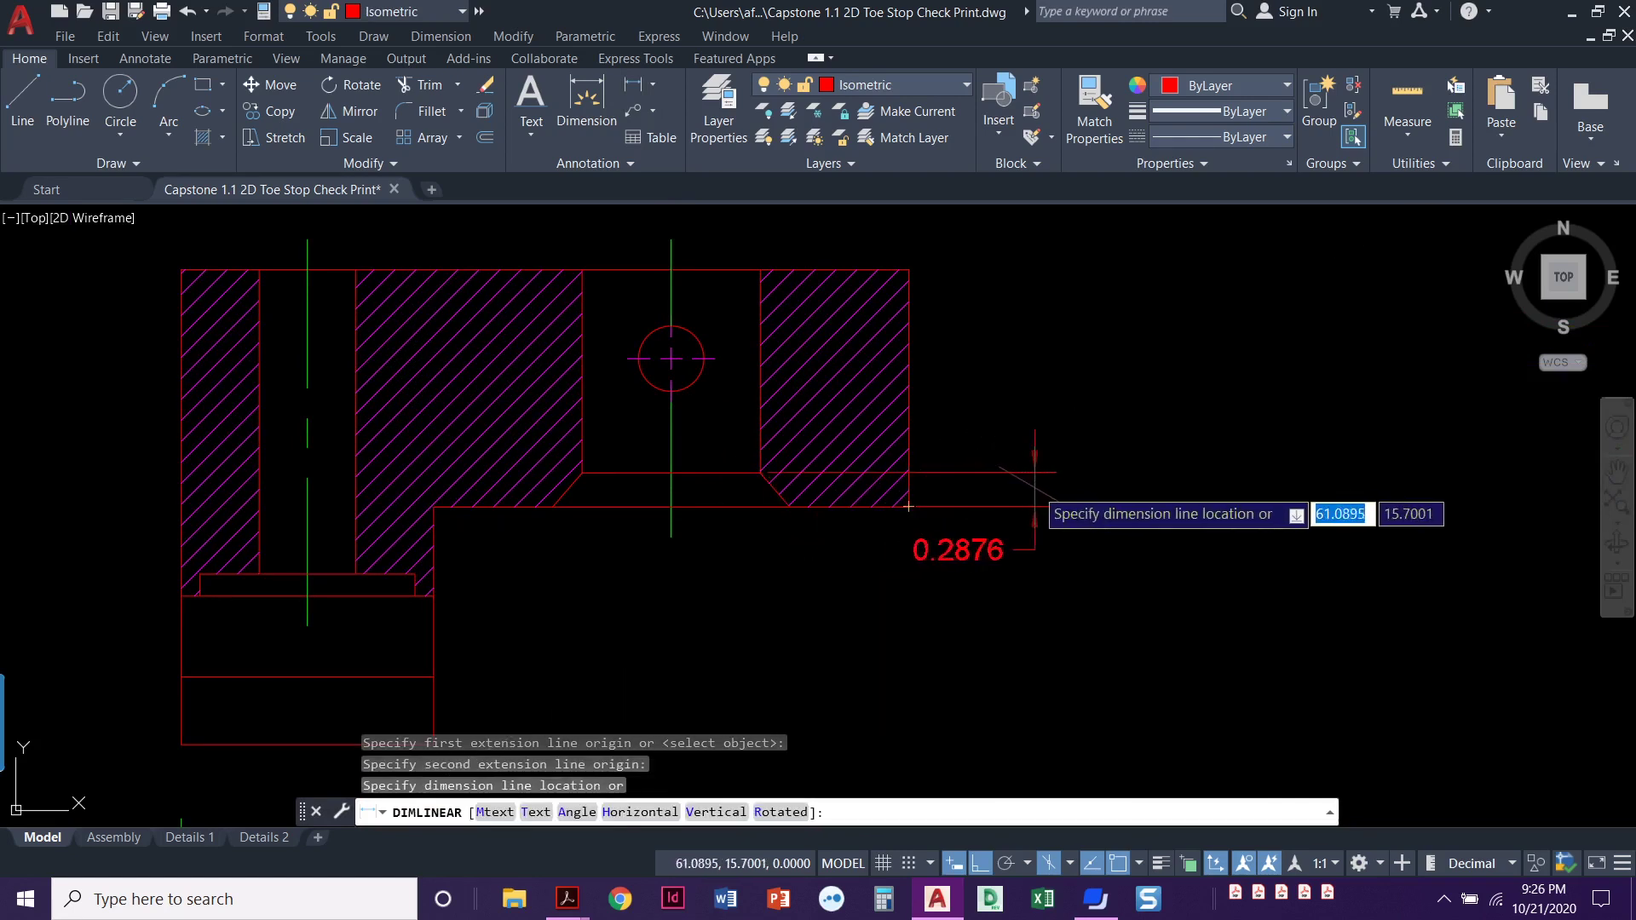
click(1038, 503)
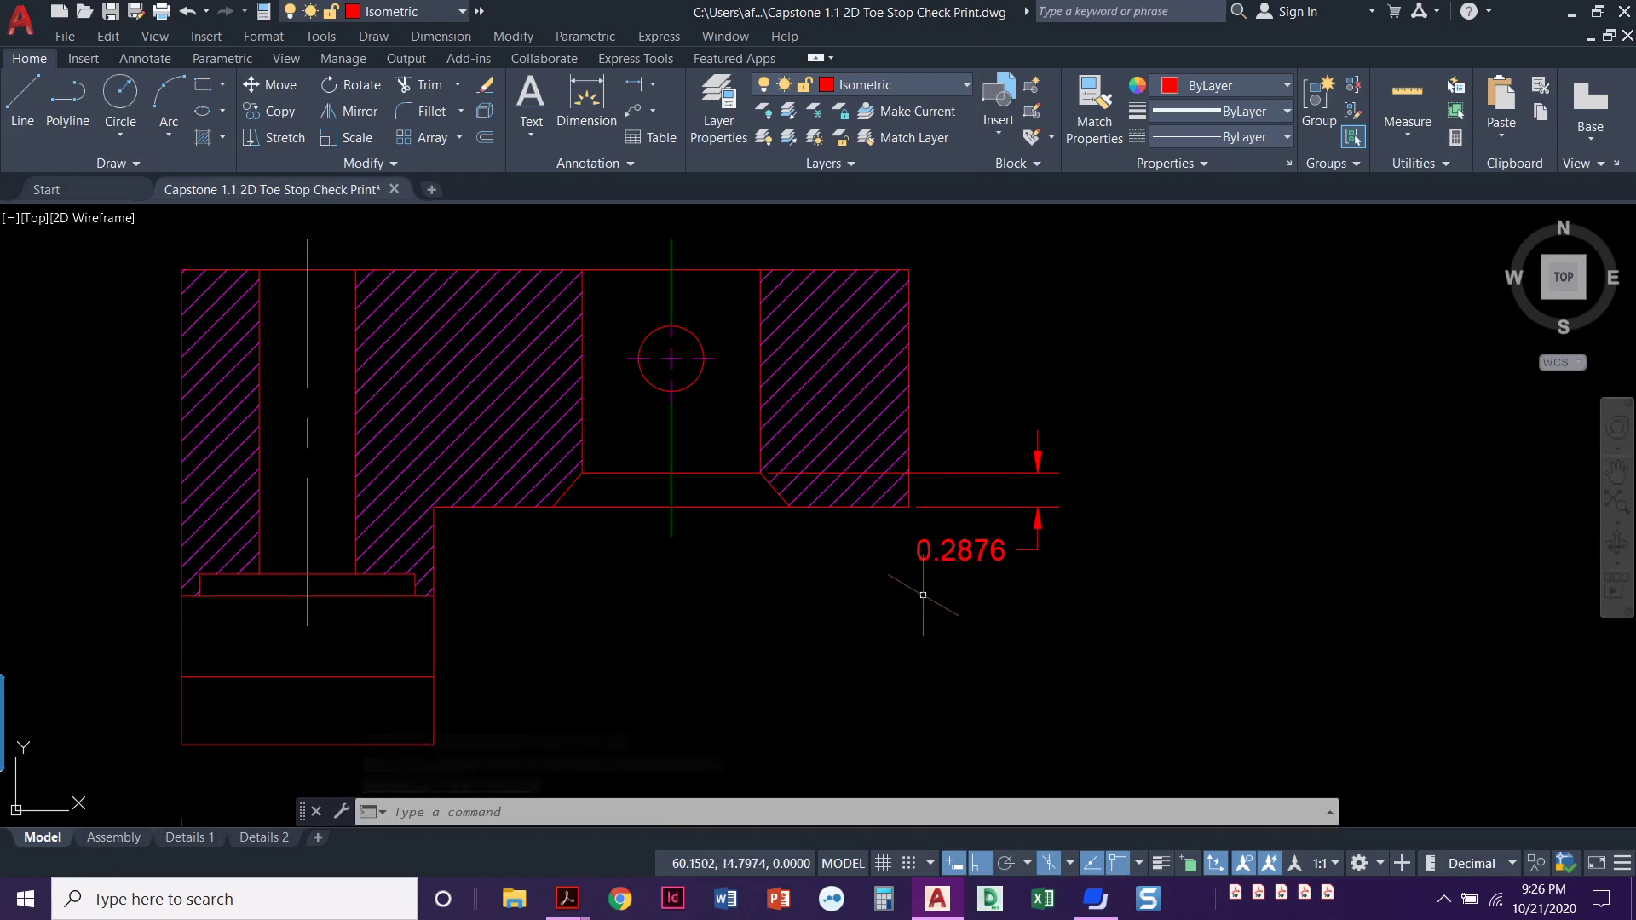
Draw a 1.50-diameter isocircle in the top isoplane, centered on the rounded end of the isometric base's upper face
scroll(867, 597, down, 2)
scroll(867, 596, up, 2)
scroll(868, 597, down, 2)
scroll(720, 599, down, 4)
scroll(530, 555, down, 5)
scroll(358, 668, up, 4)
middle_drag(319, 566, 535, 639)
scroll(561, 573, up, 3)
middle_drag(538, 575, 547, 685)
scroll(505, 592, up, 1)
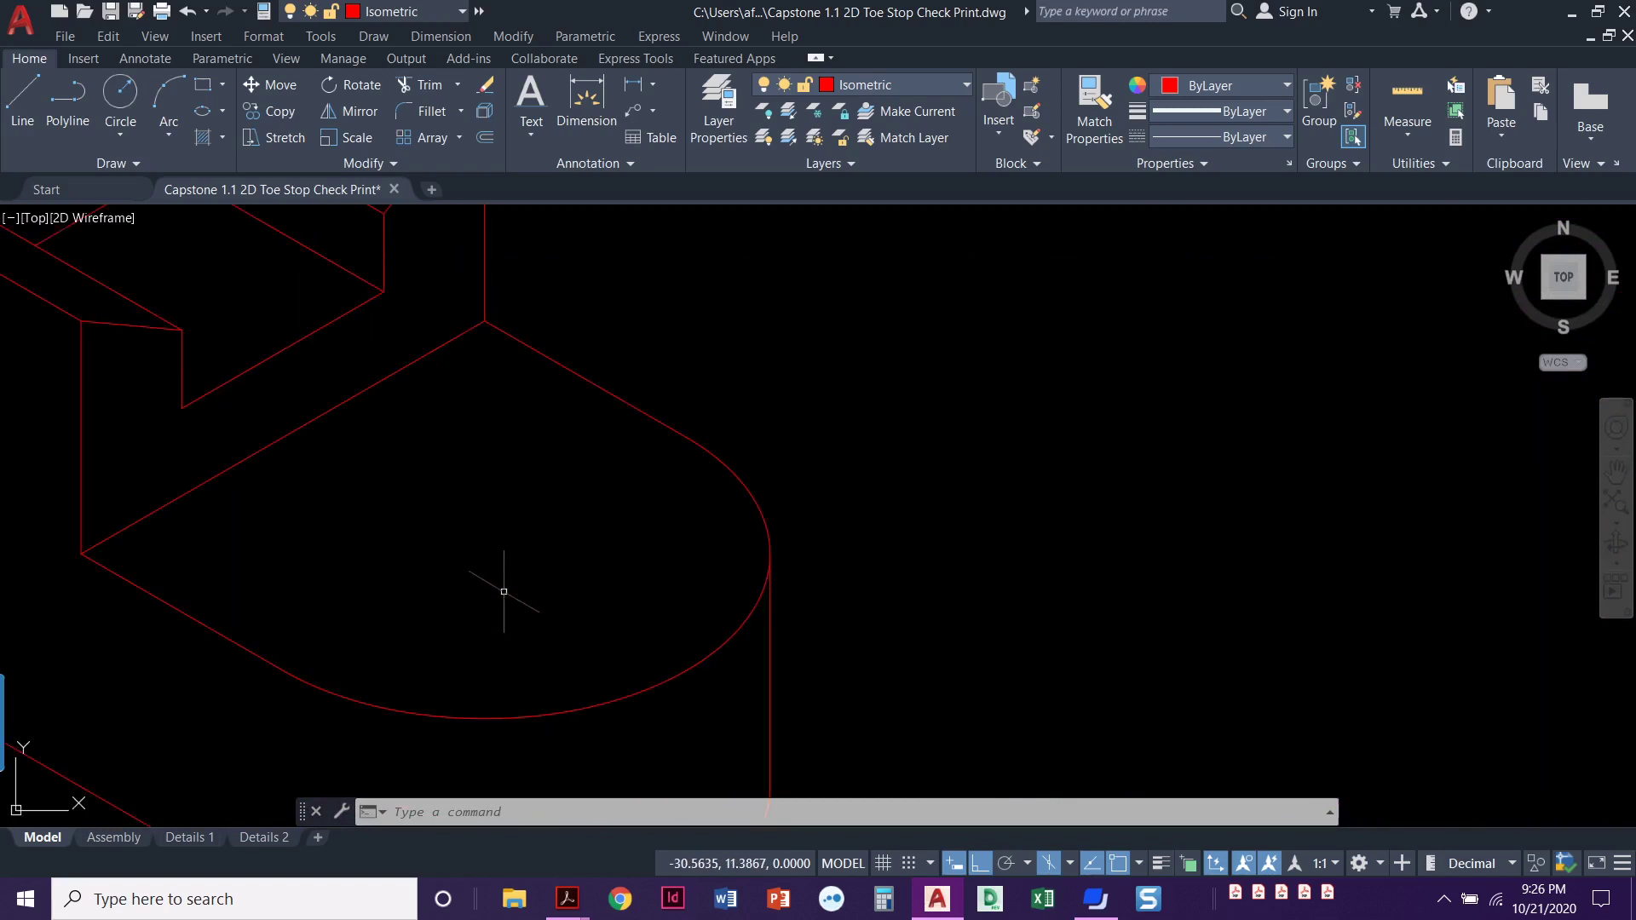
click(206, 115)
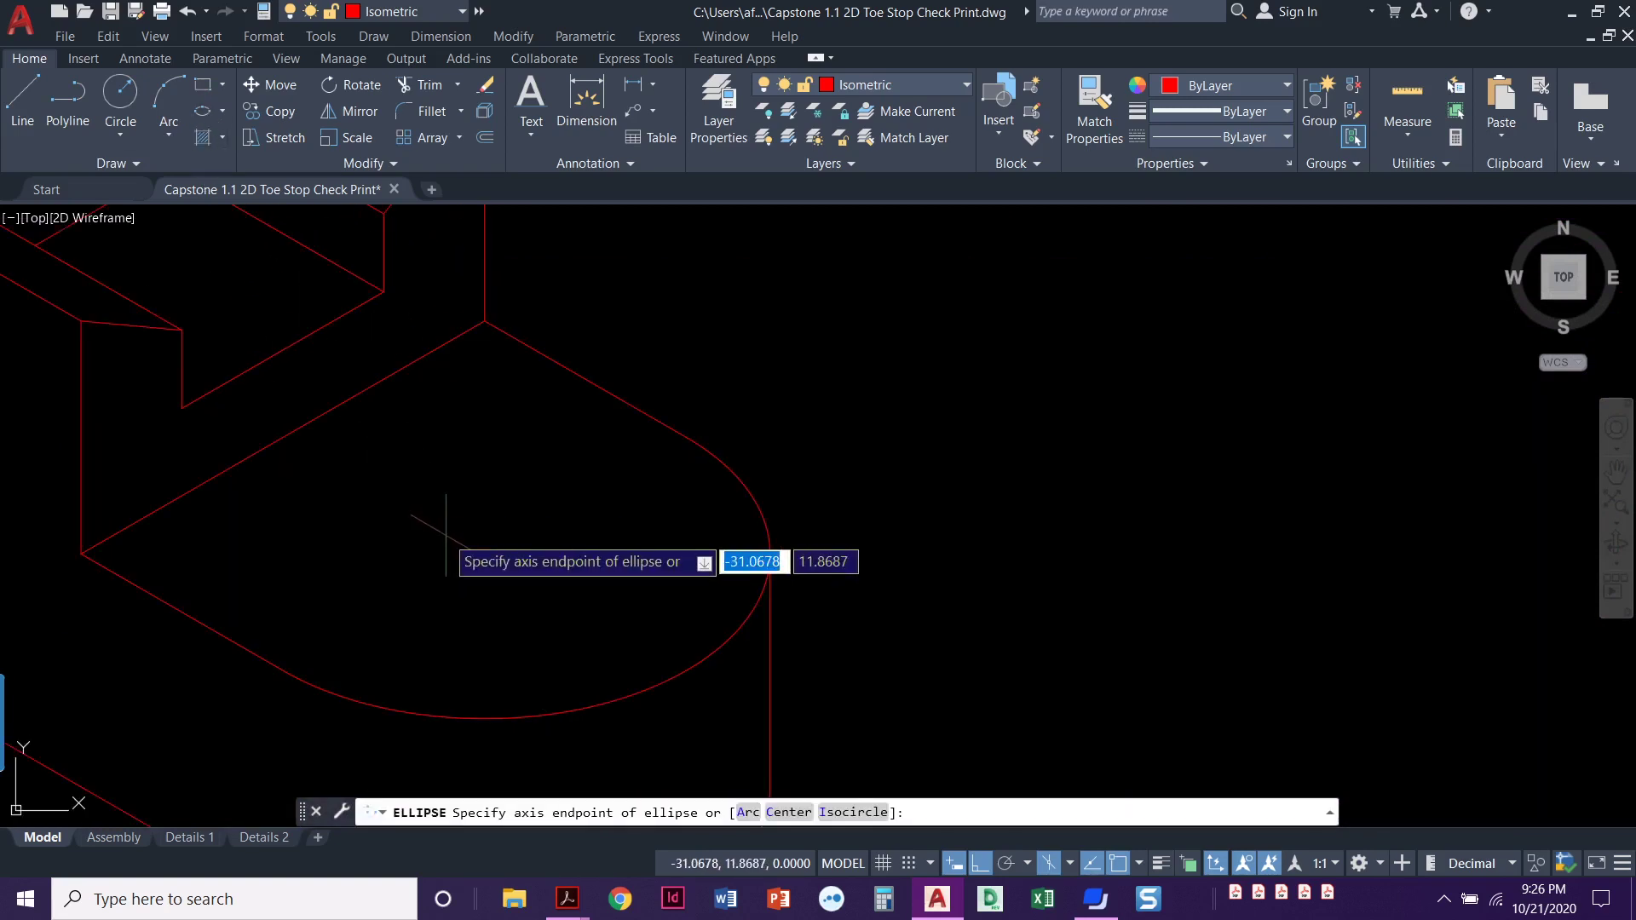
text(i)
key(Return)
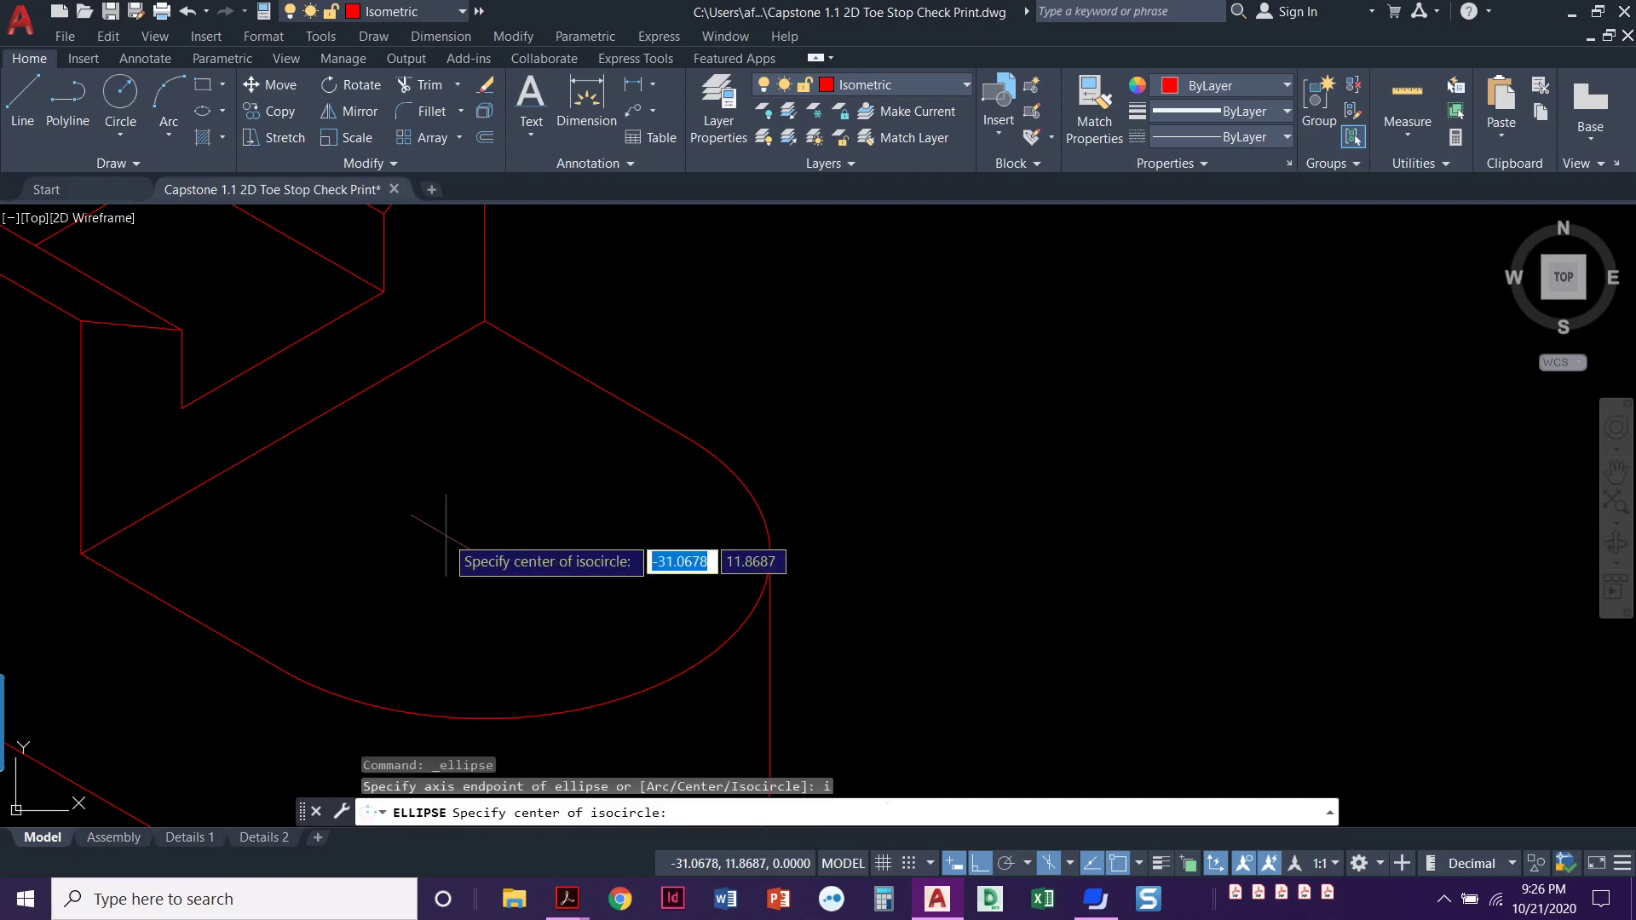
middle_drag(573, 608, 656, 497)
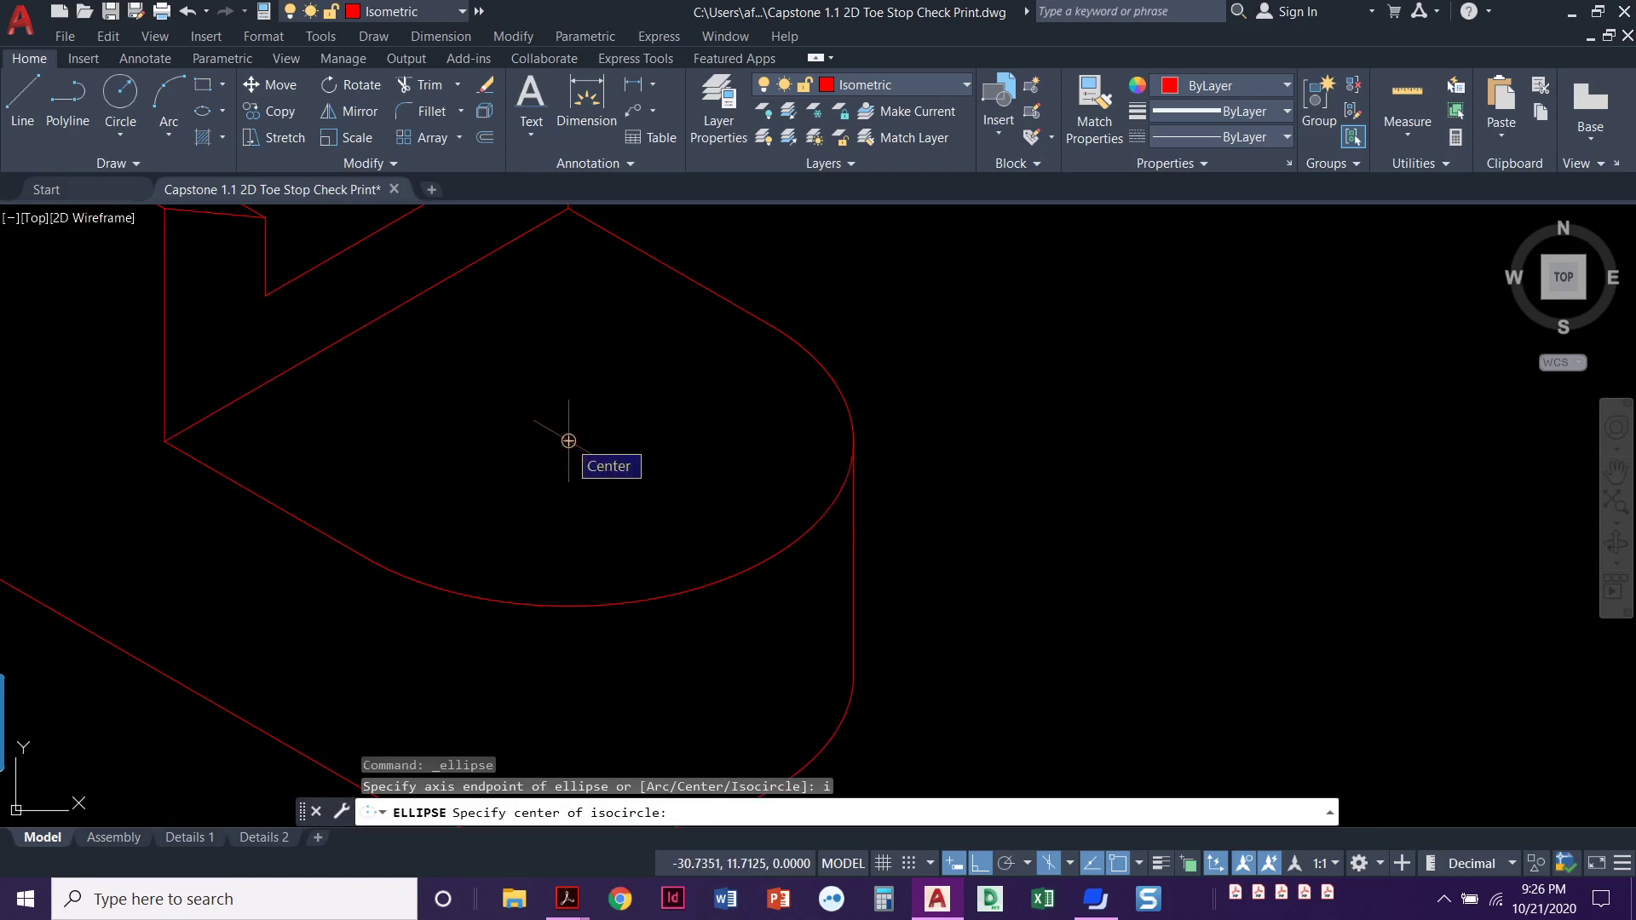
click(568, 441)
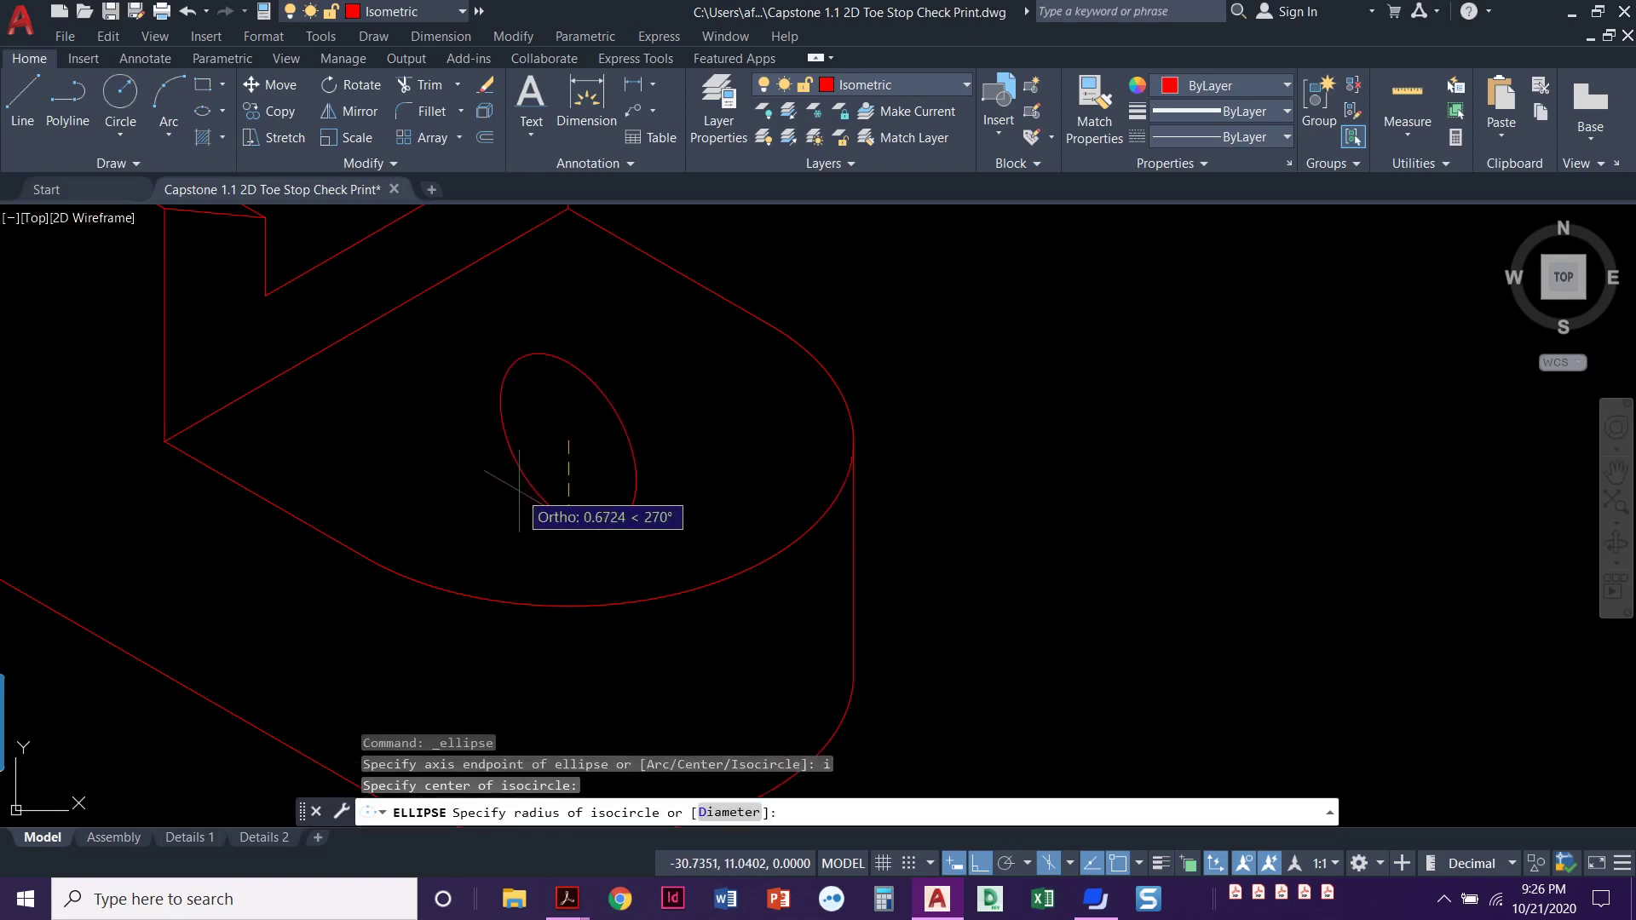
key(F5)
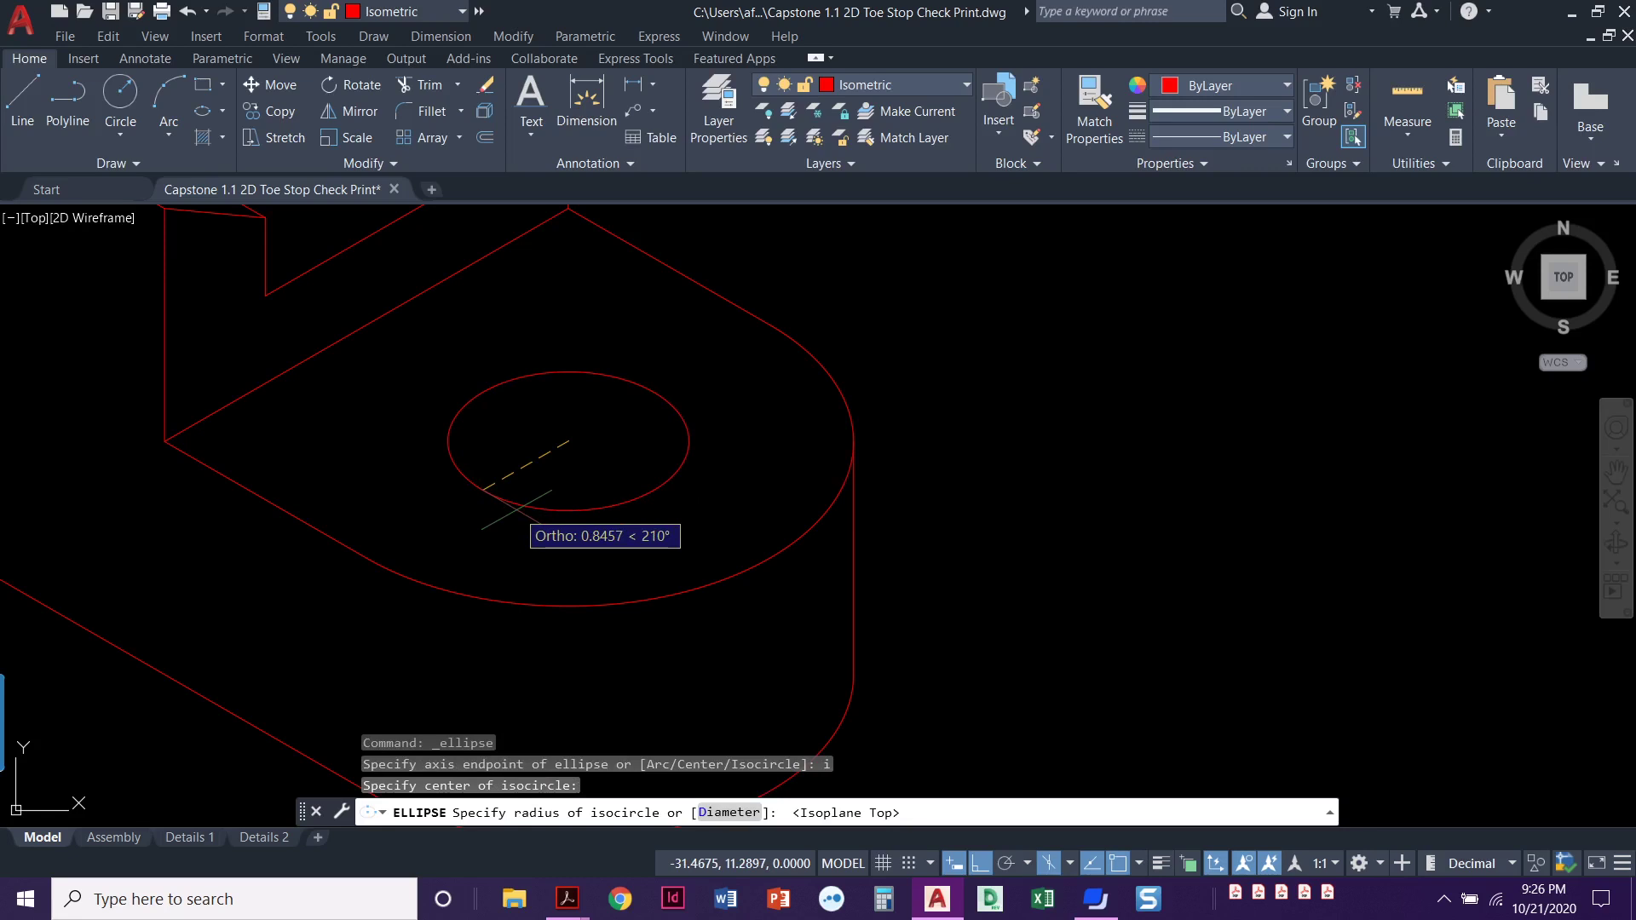
text(d)
key(Return)
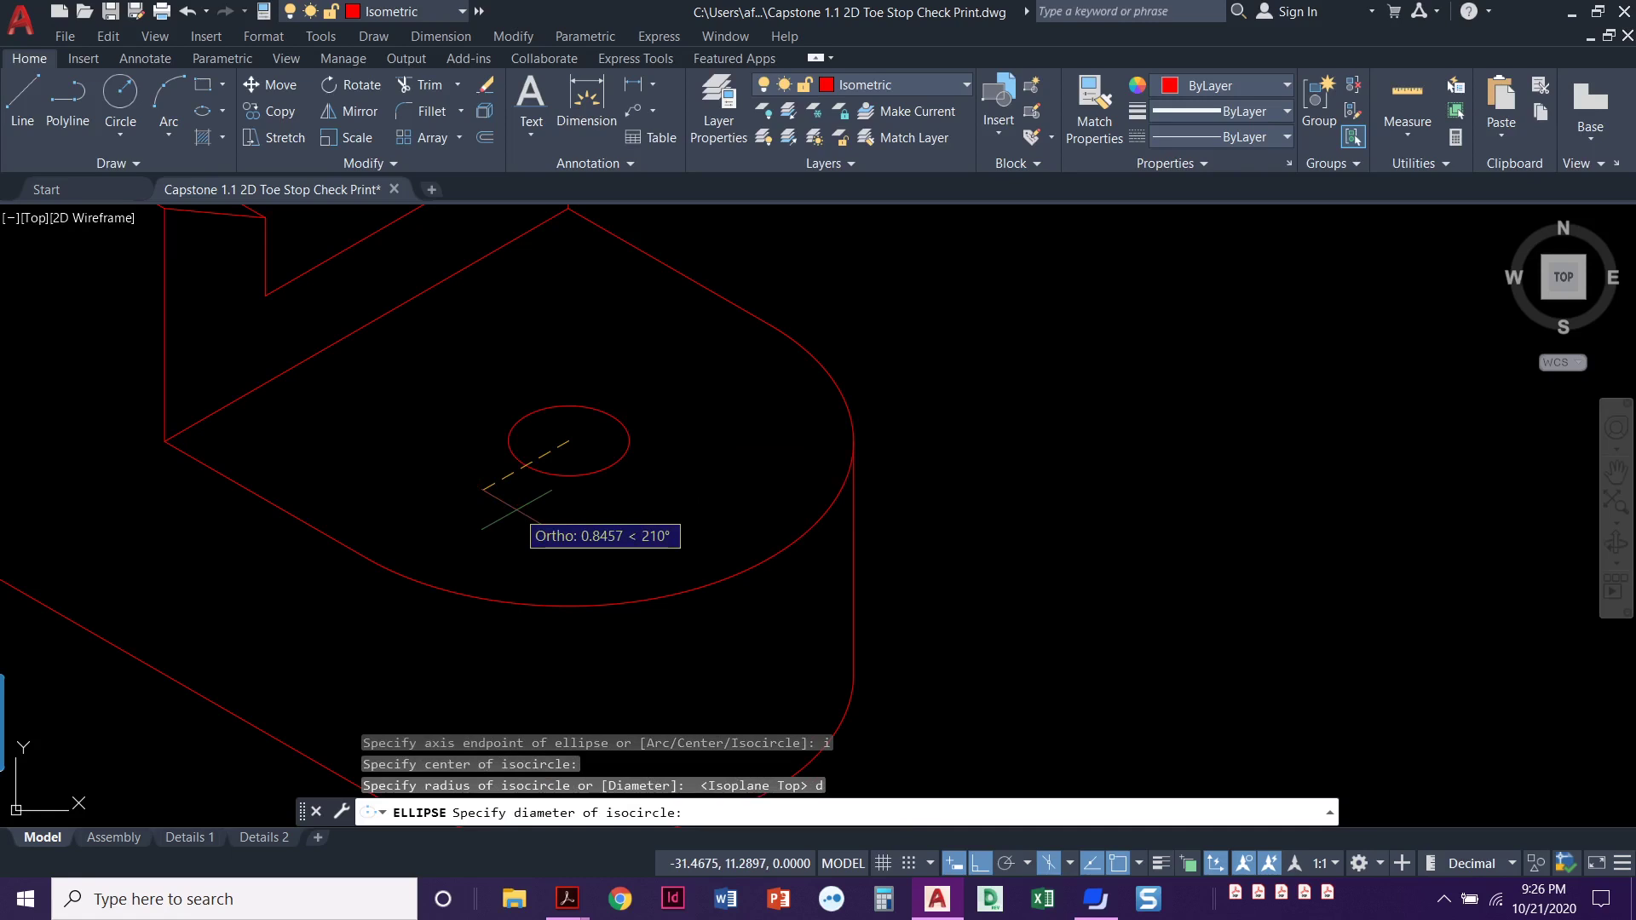
text(1.50)
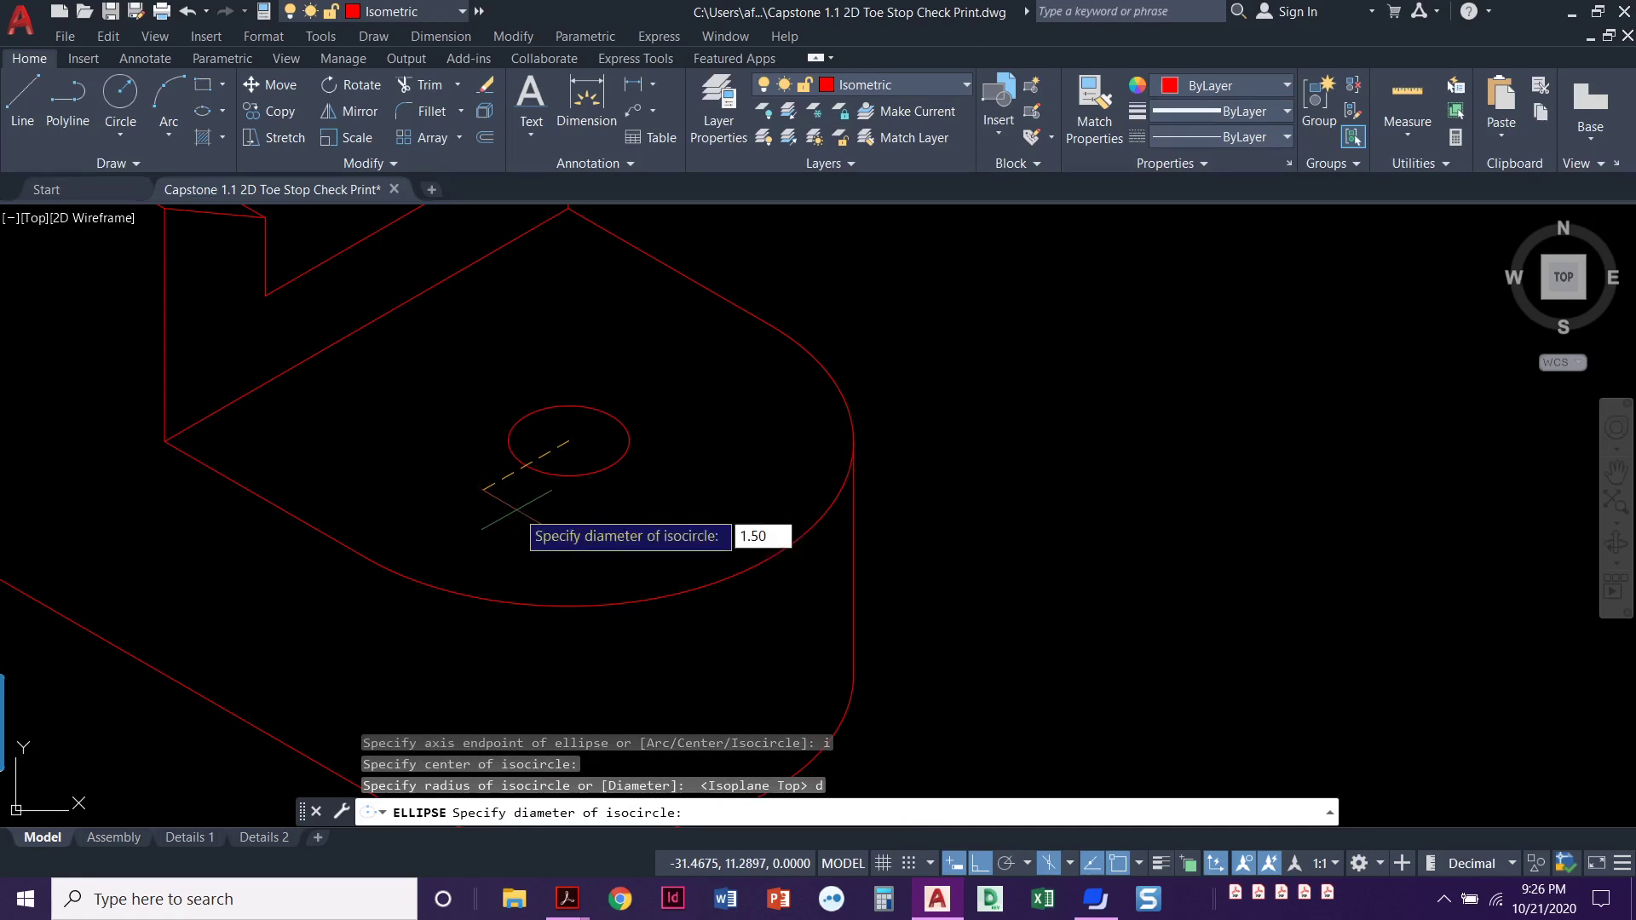
key(Return)
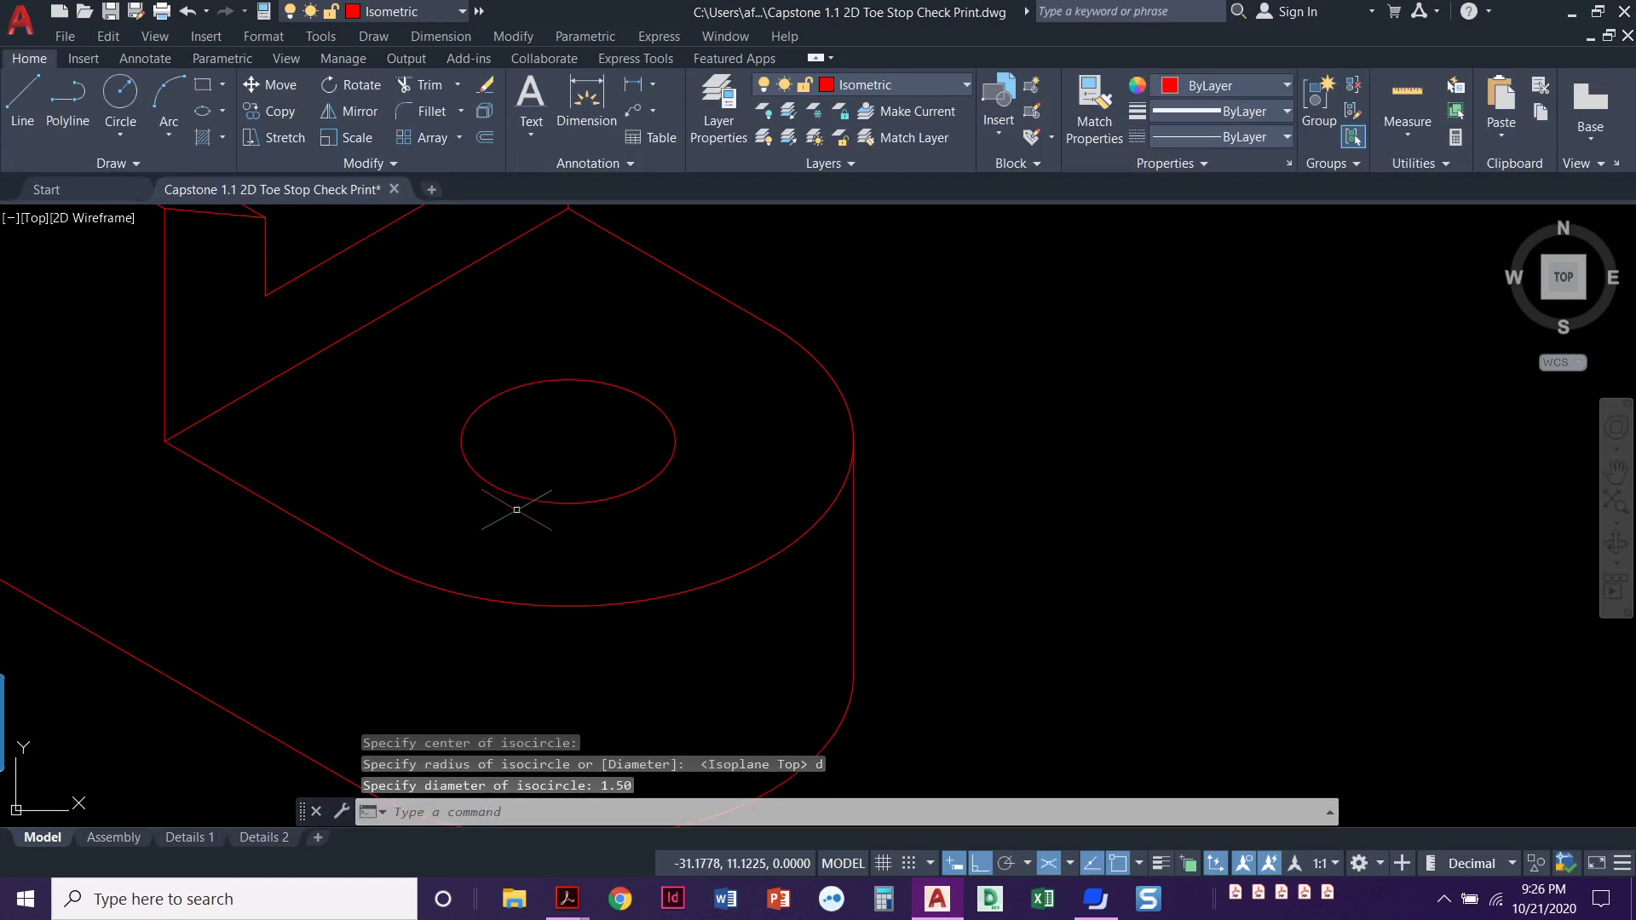
Draw a concentric isocircle of diameter 2 around the 1.50-diameter isocircle for the countersink rim
click(203, 111)
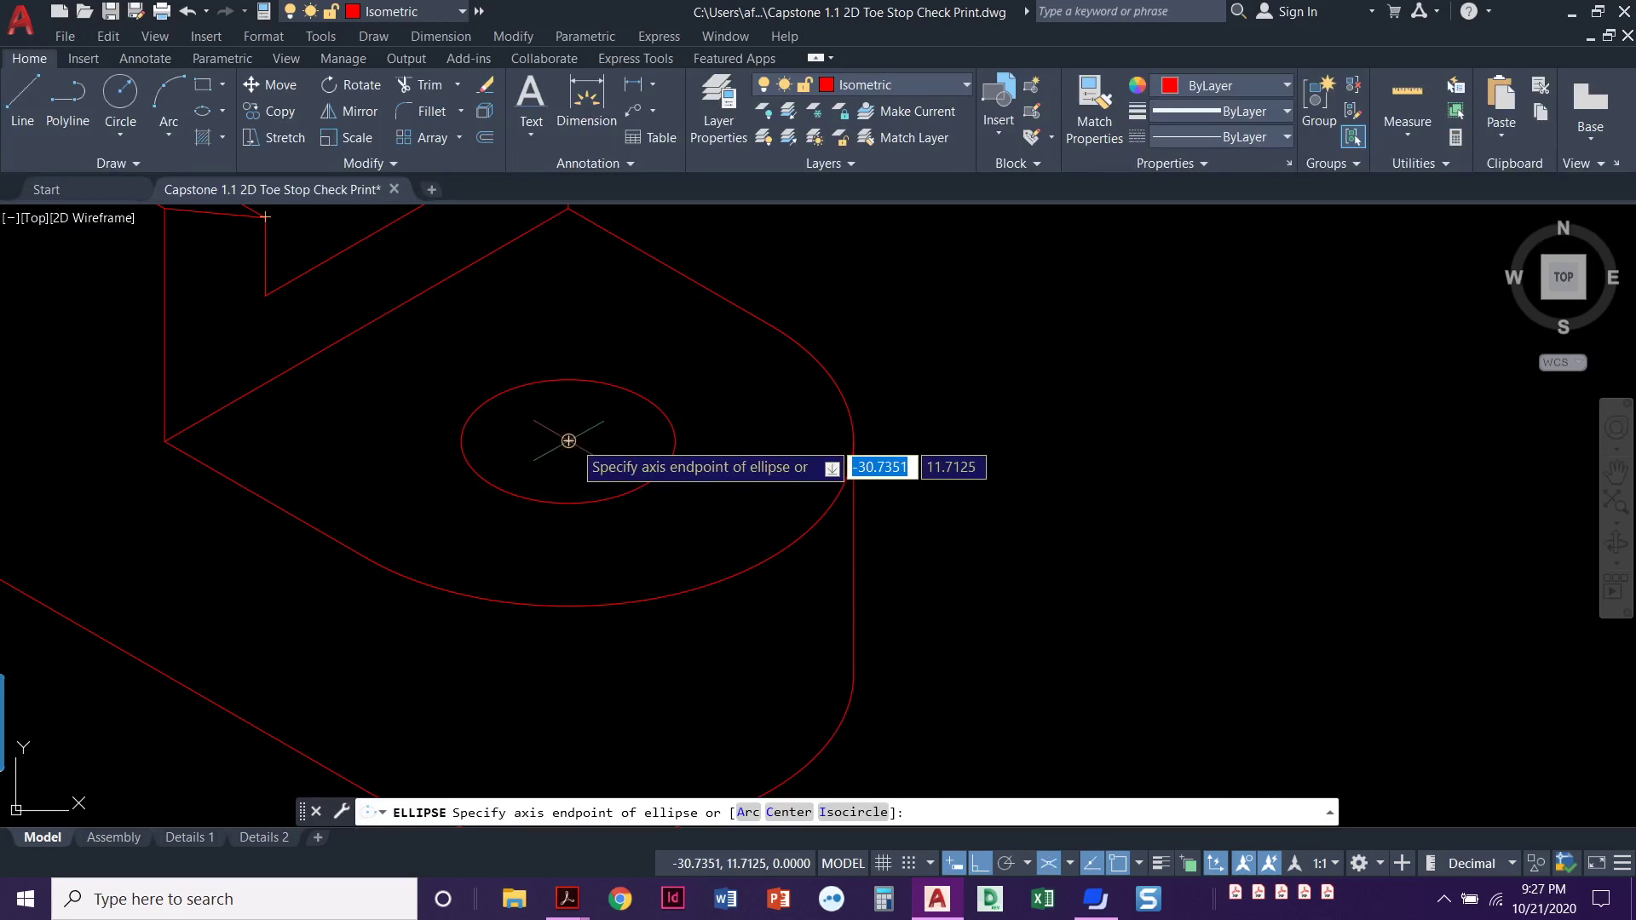
text(i)
key(Return)
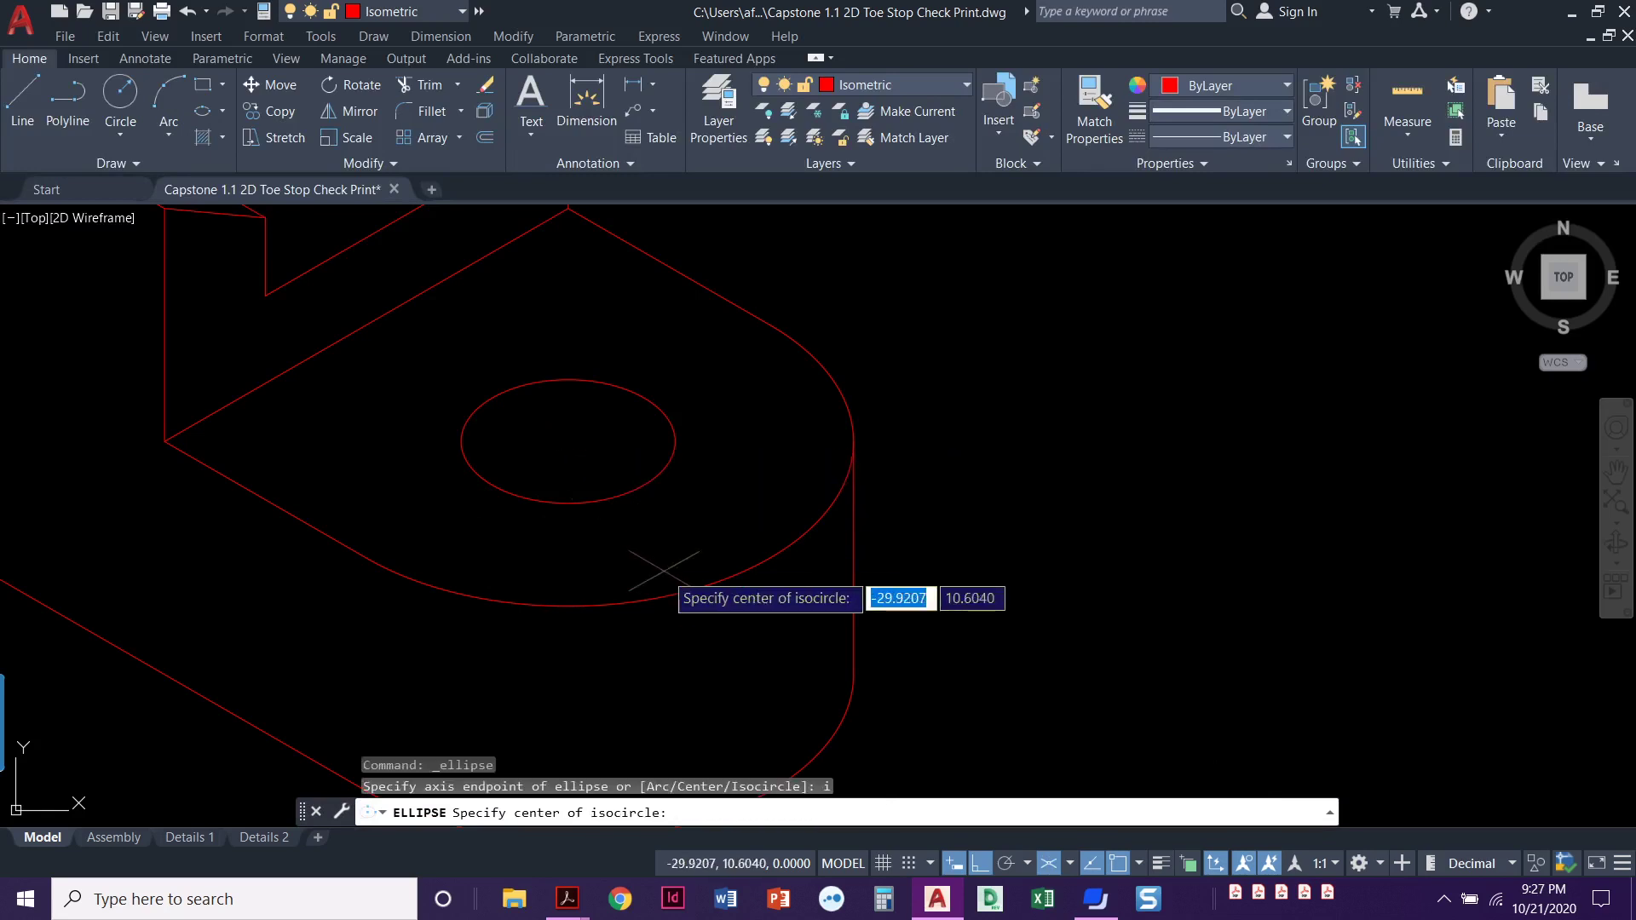
click(568, 441)
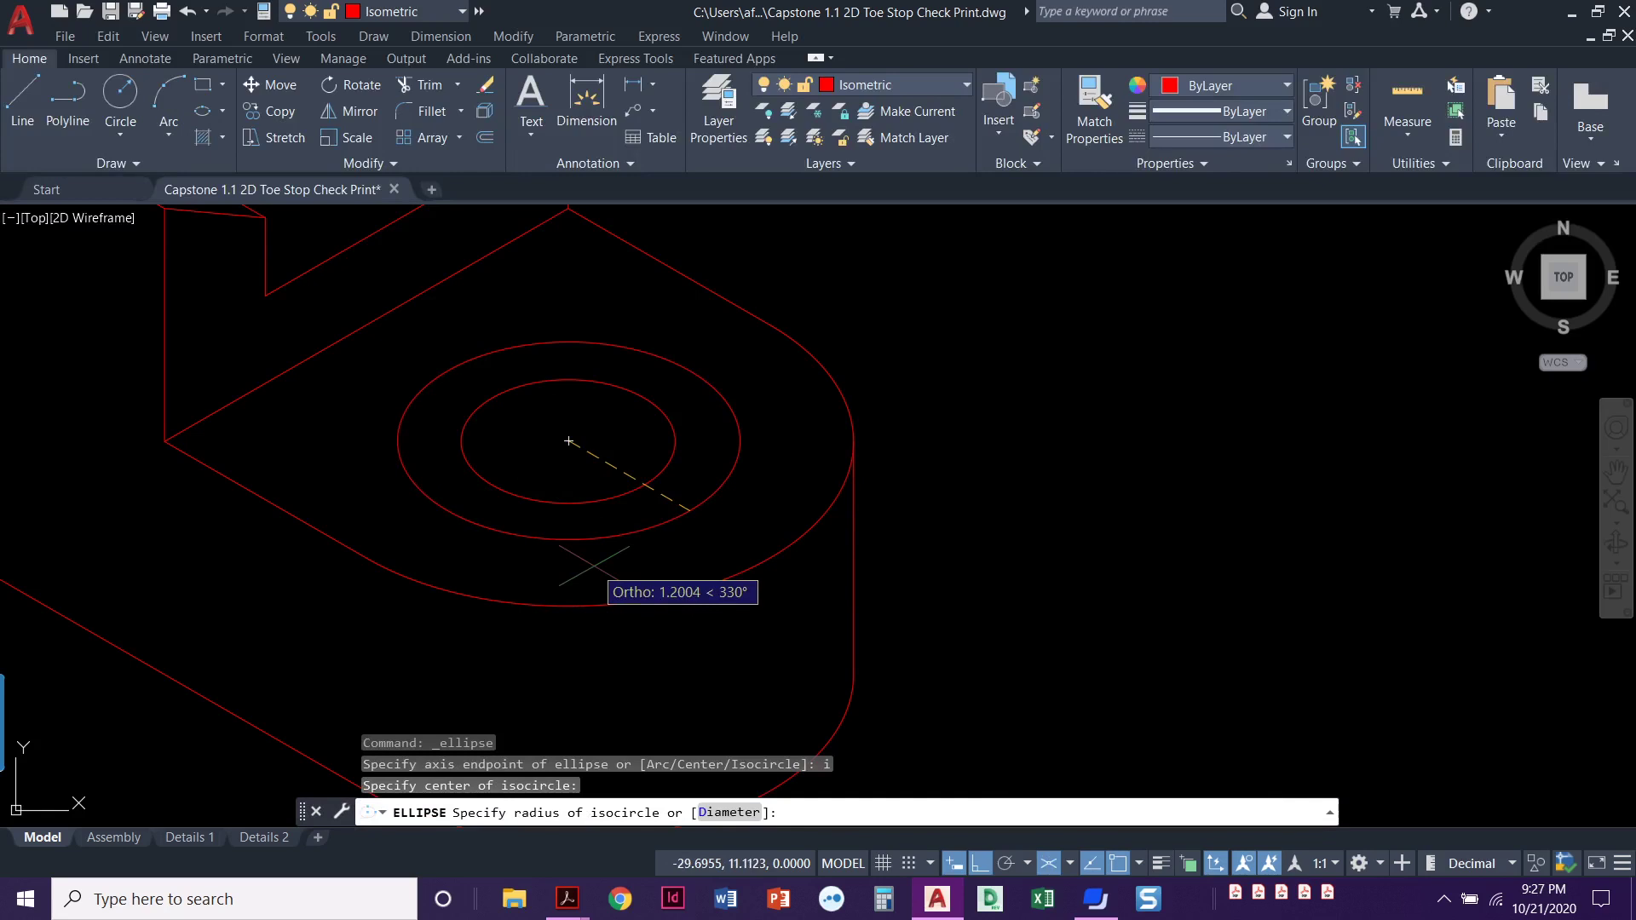
text(d)
key(Return)
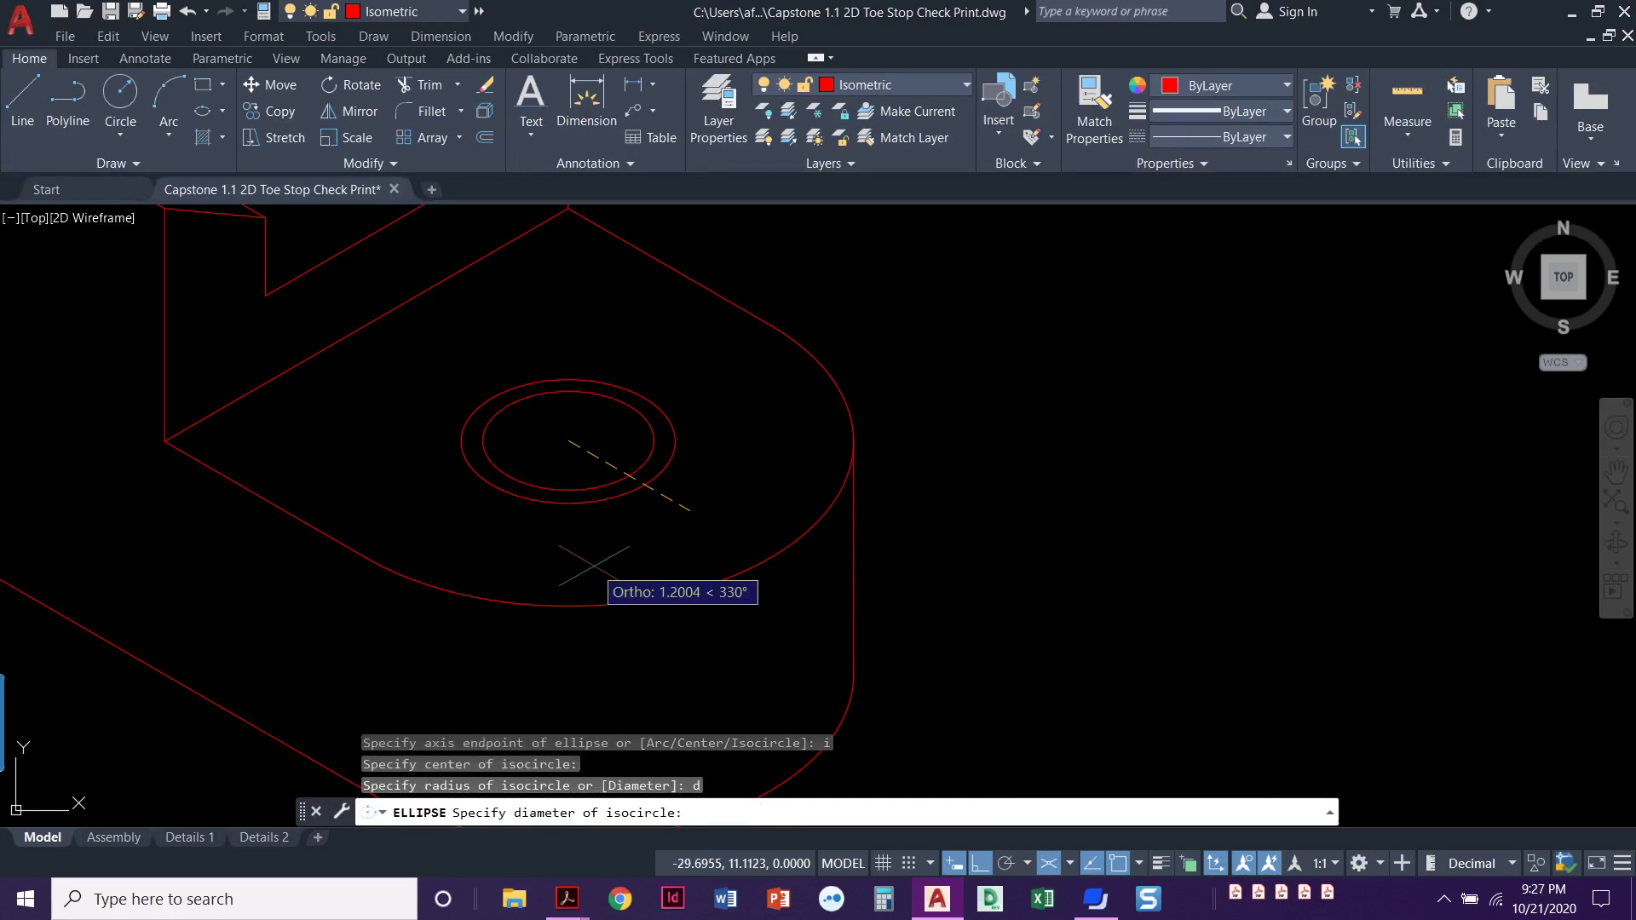
text(2)
key(Return)
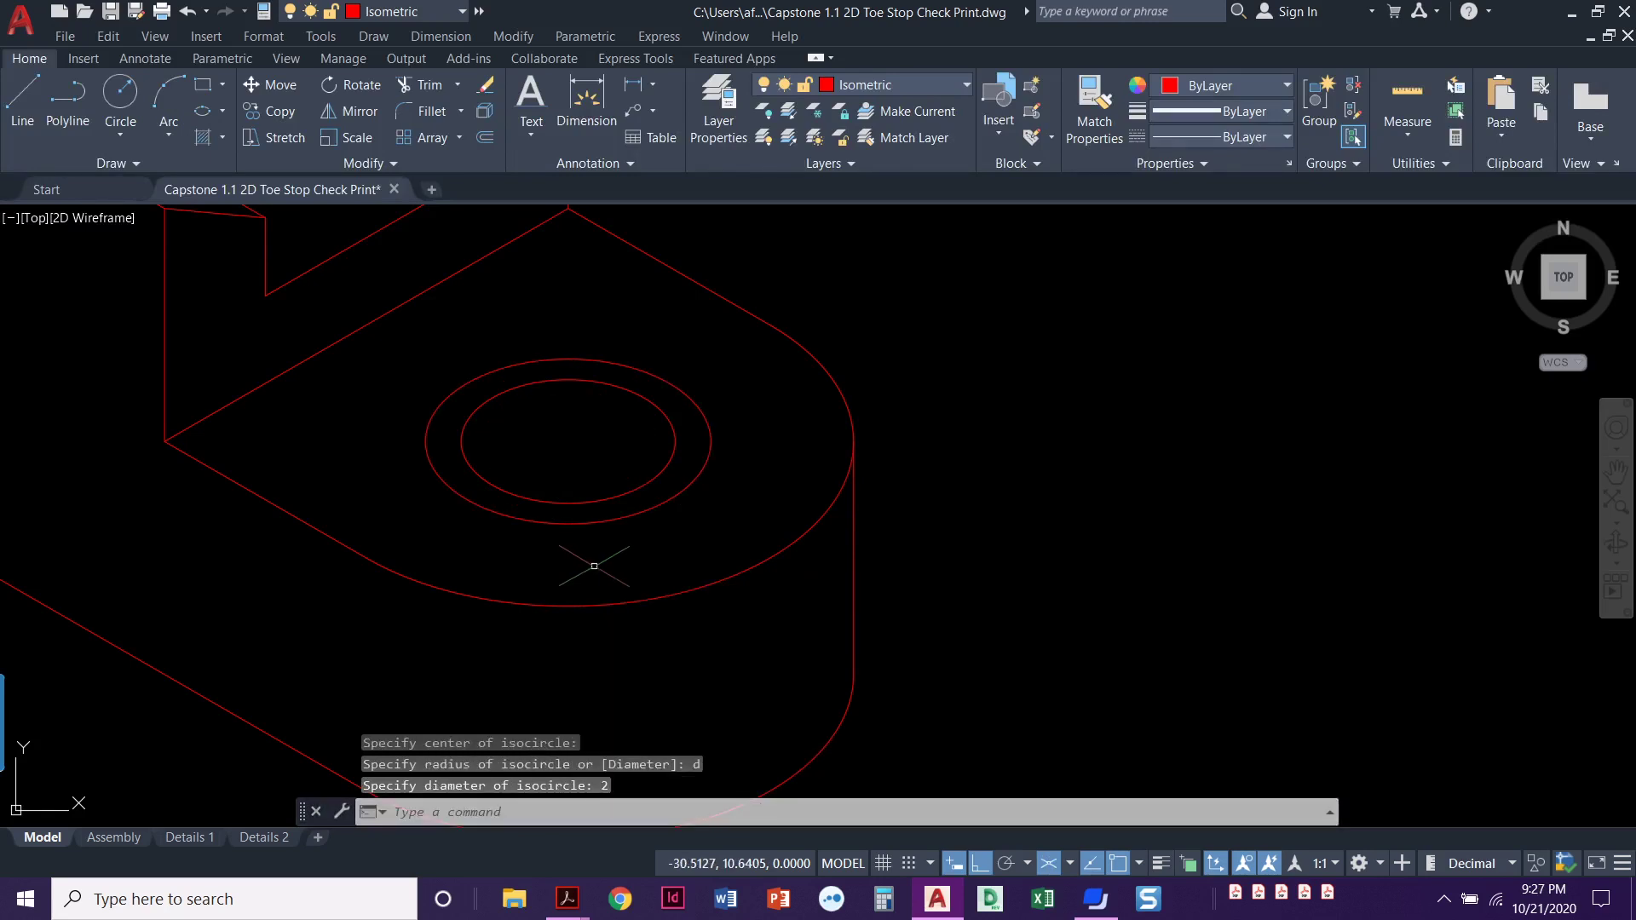
Check the countersink depth dimension beside the Toe Stop Base section view
scroll(597, 563, down, 2)
scroll(554, 545, down, 1)
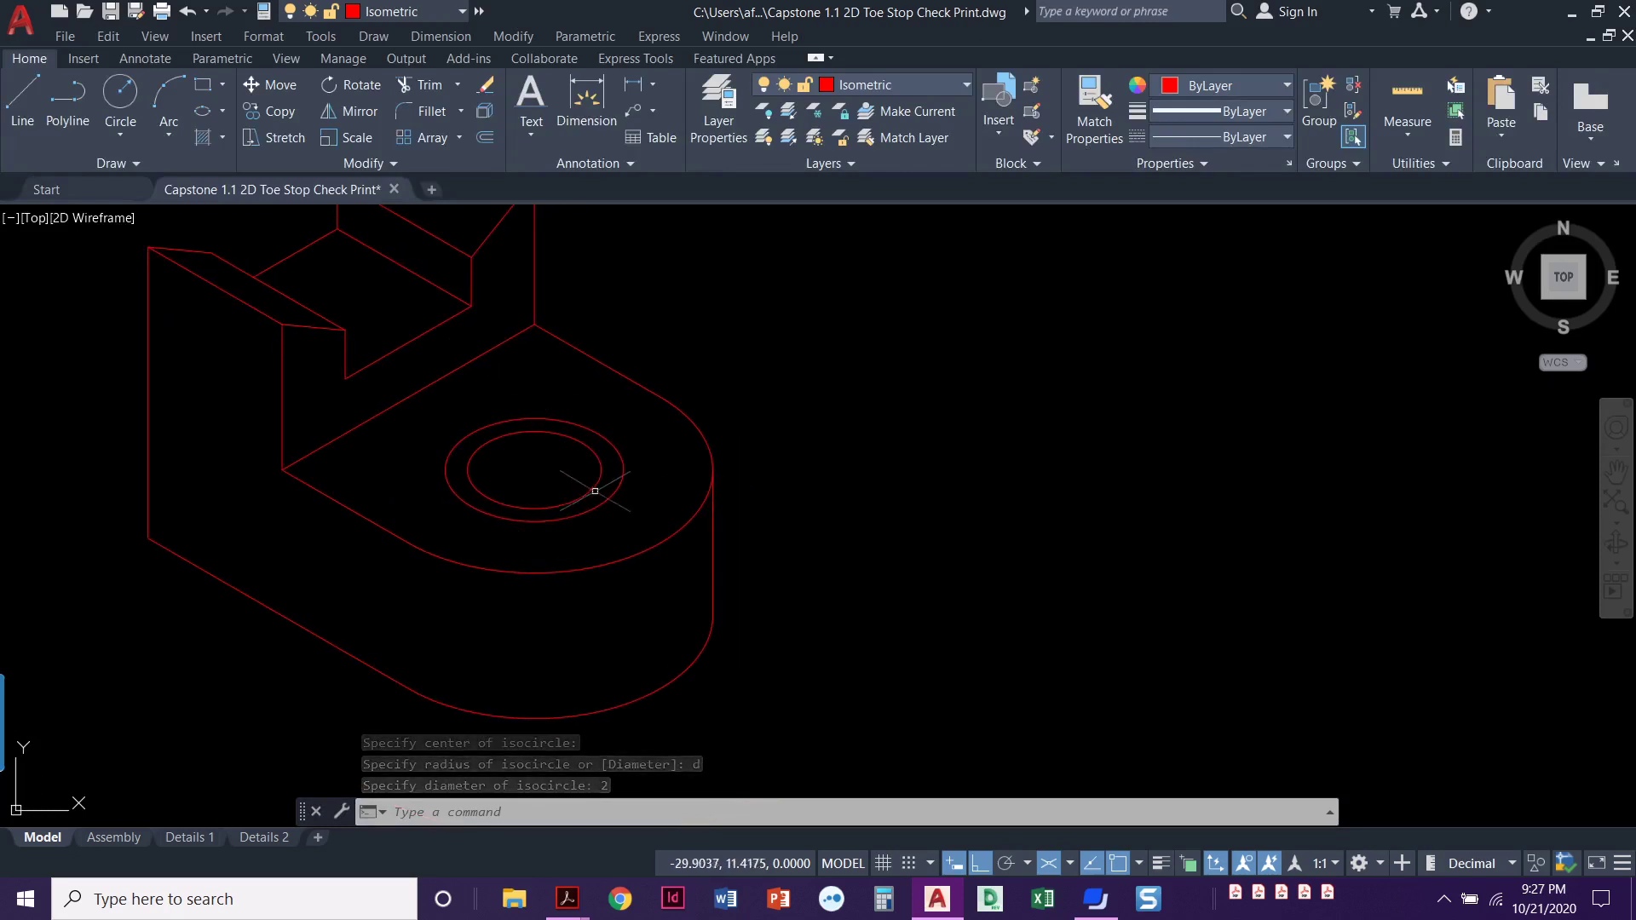
scroll(961, 552, down, 2)
middle_drag(960, 552, 528, 516)
middle_drag(1333, 513, 784, 496)
middle_drag(670, 483, 732, 503)
middle_drag(1433, 530, 665, 528)
scroll(720, 529, down, 2)
scroll(1263, 533, down, 2)
middle_drag(1227, 534, 672, 536)
scroll(1413, 453, up, 6)
scroll(1193, 417, up, 4)
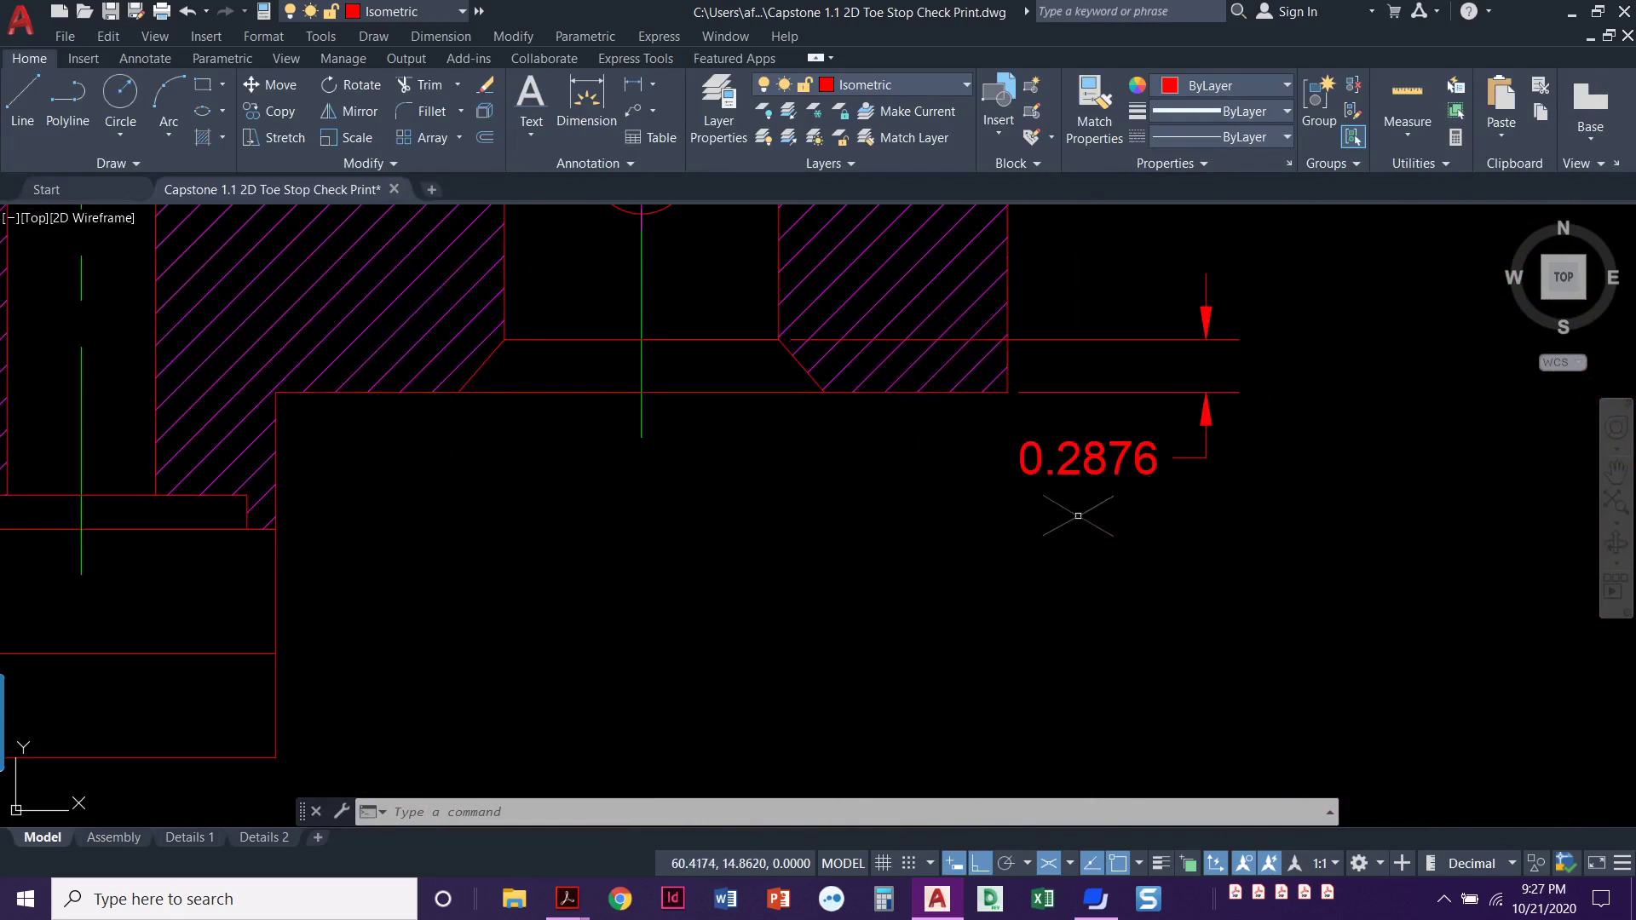
Move the 1.50-diameter isocircle on the isometric base straight down by .2876 in the right isoplane
scroll(1065, 513, down, 5)
middle_drag(833, 540, 1296, 522)
middle_drag(508, 512, 1034, 522)
middle_drag(369, 478, 829, 478)
scroll(500, 566, up, 3)
scroll(471, 552, up, 3)
middle_drag(472, 552, 702, 583)
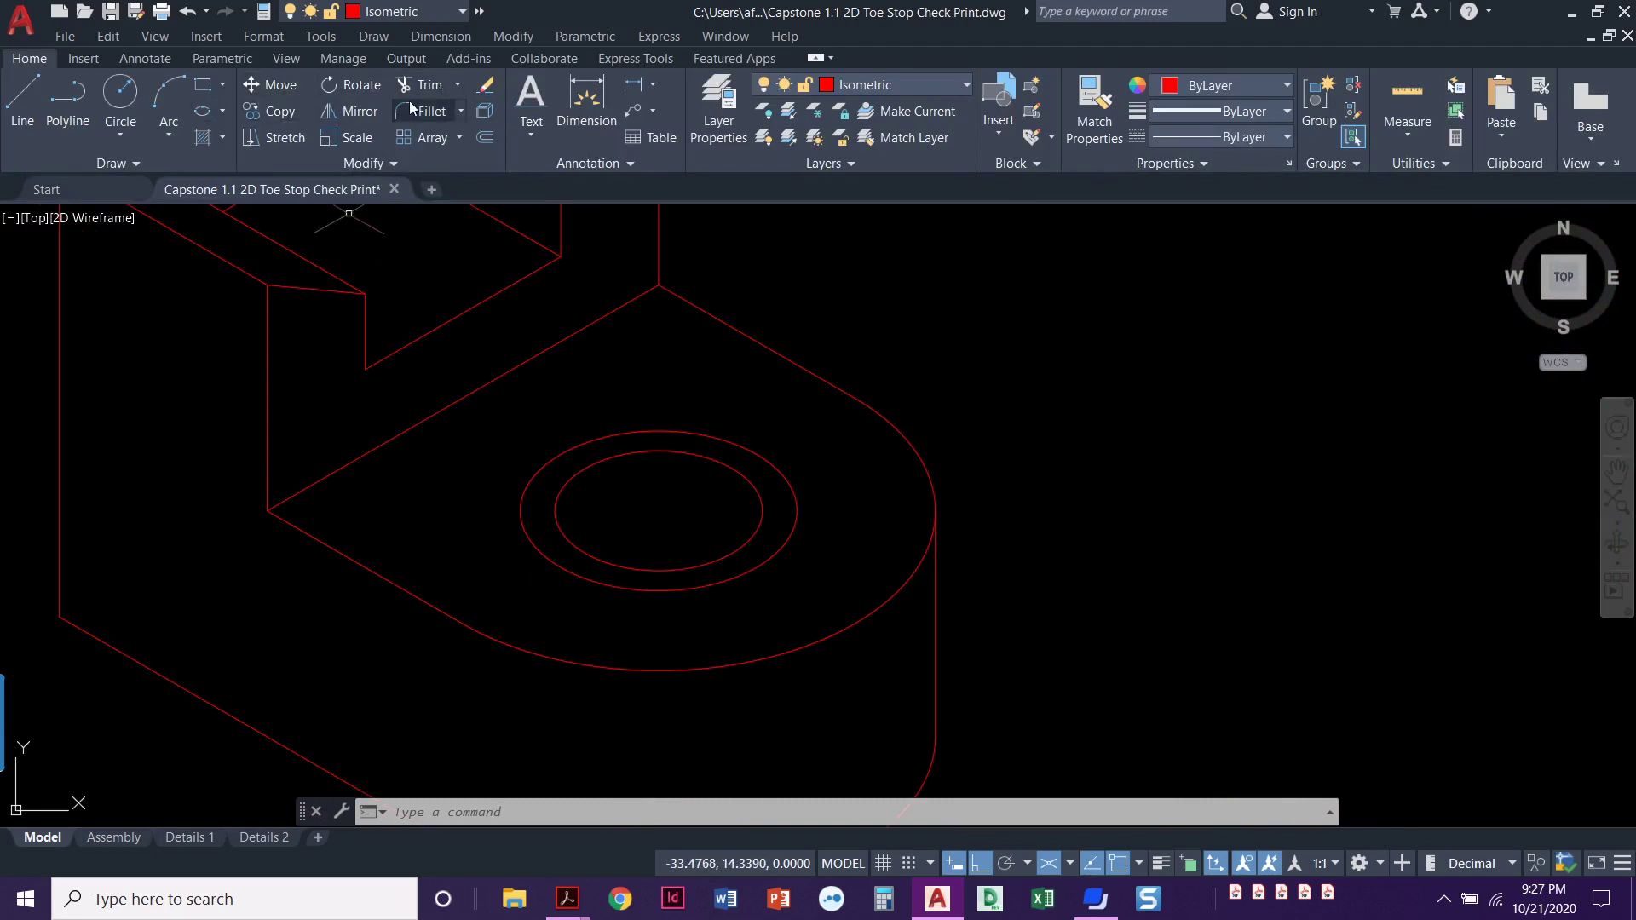
click(274, 85)
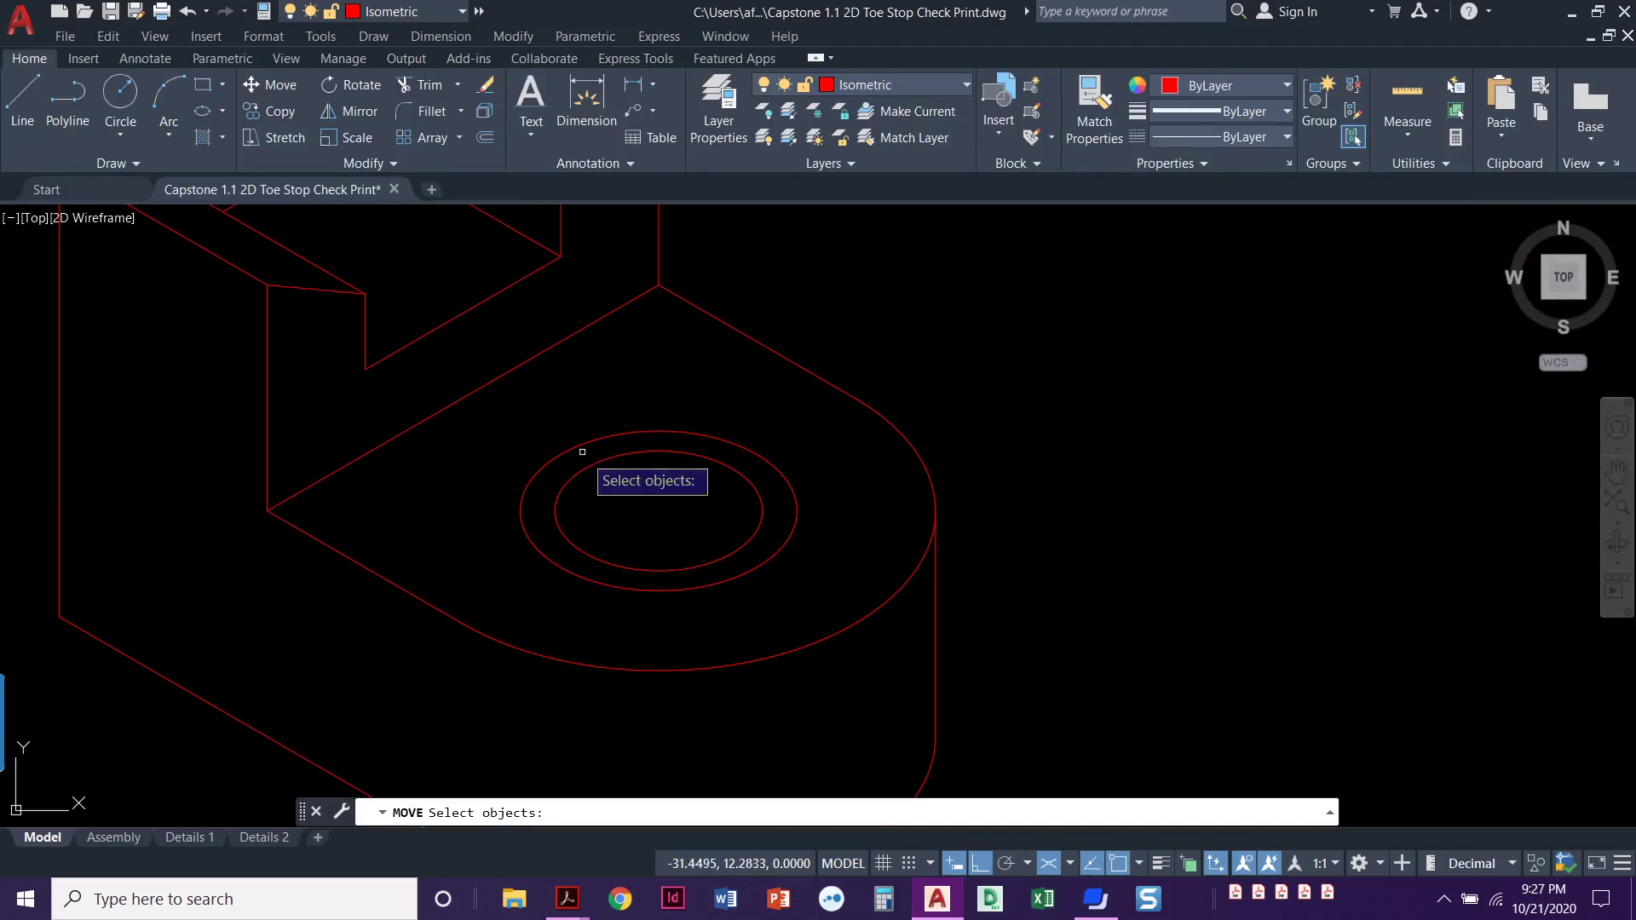
click(557, 529)
key(Return)
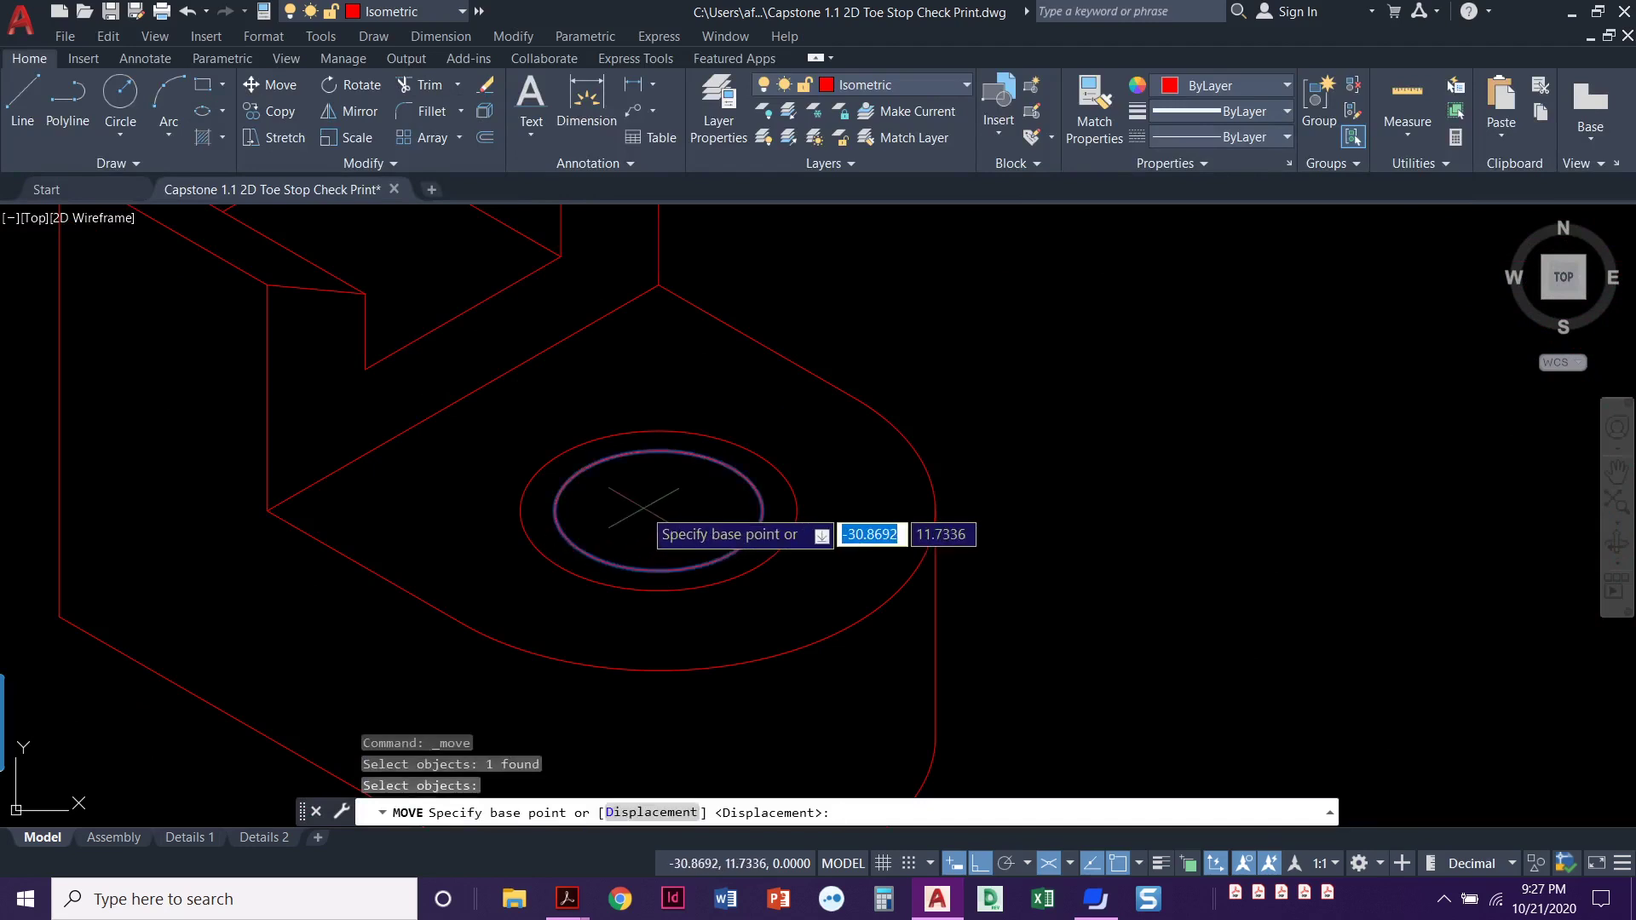
scroll(657, 511, down, 3)
middle_drag(657, 512, 661, 426)
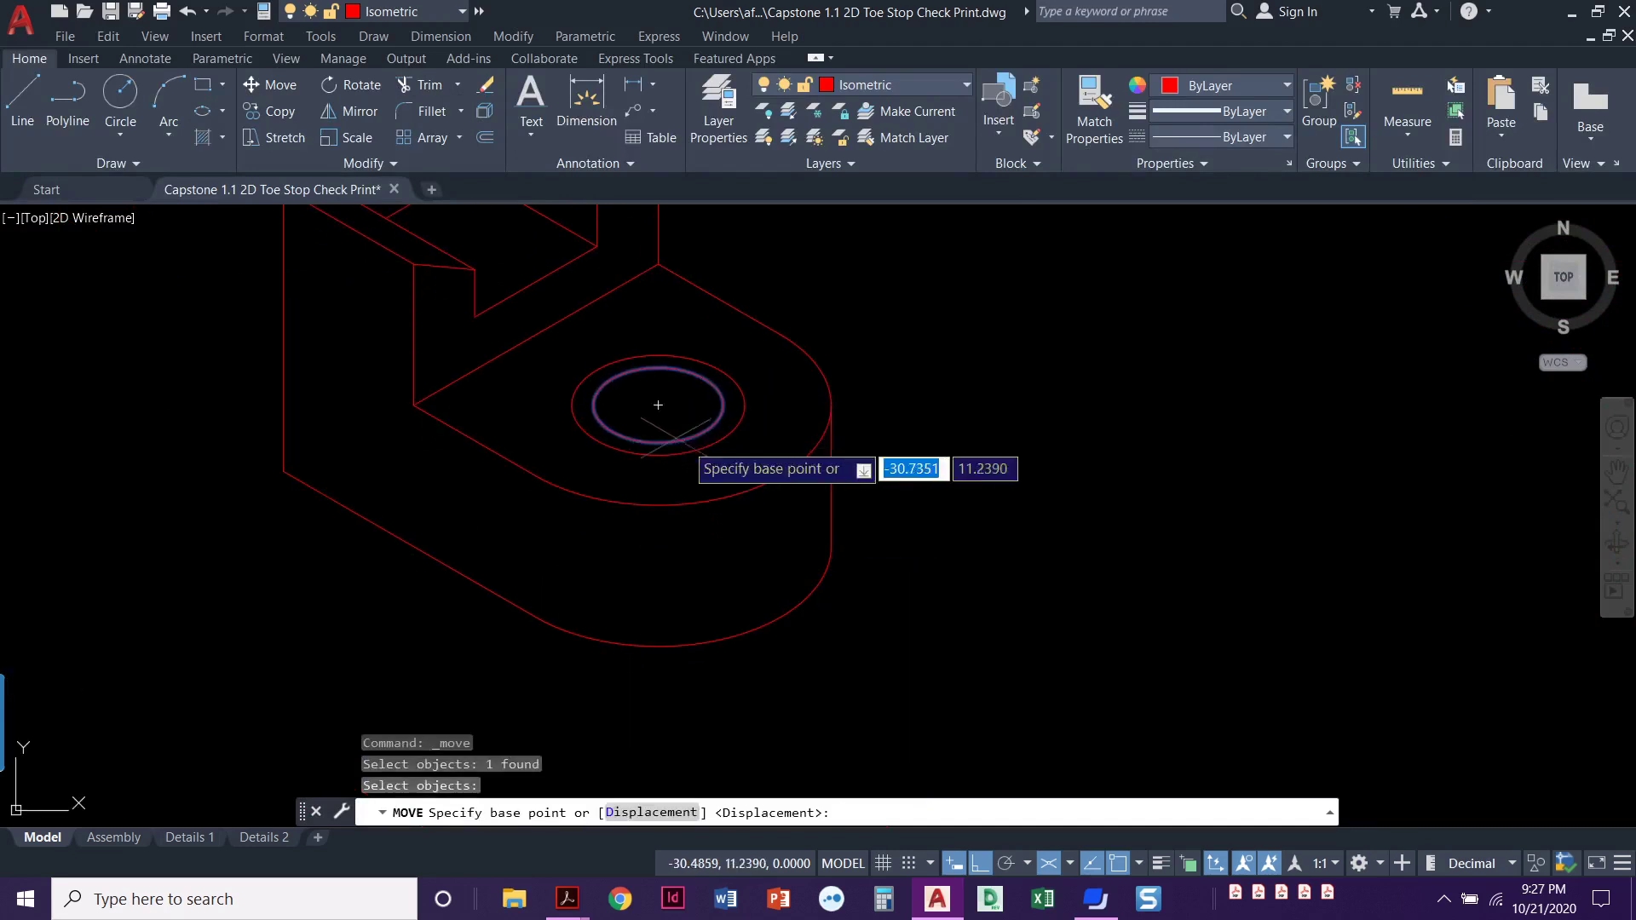
click(1003, 378)
key(F5)
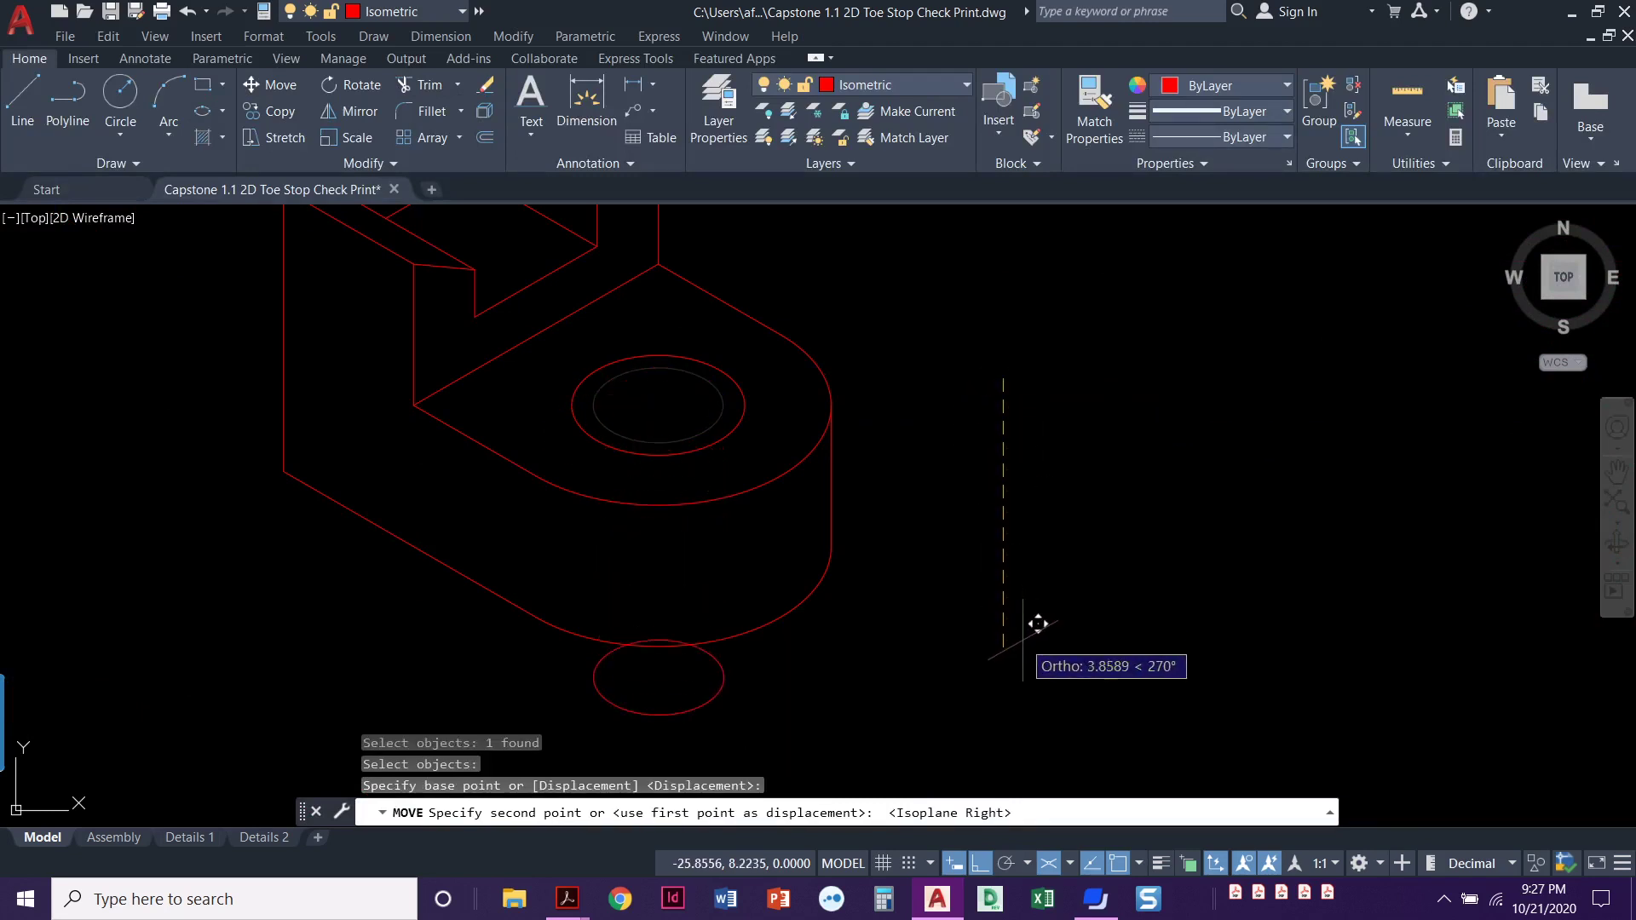
text(.2876)
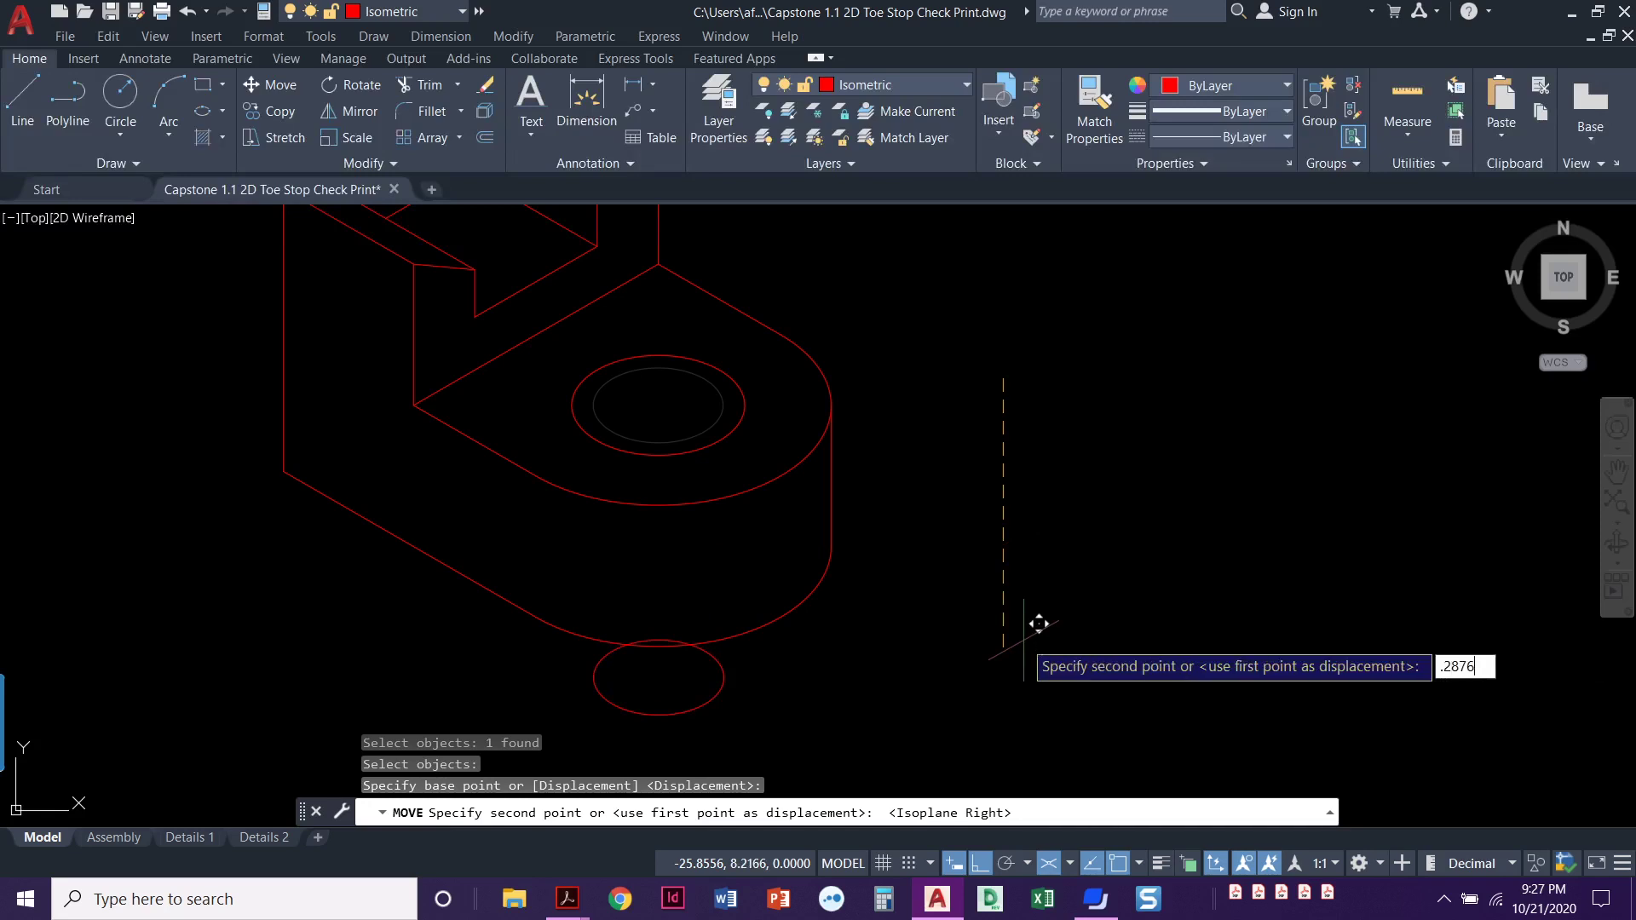
key(Return)
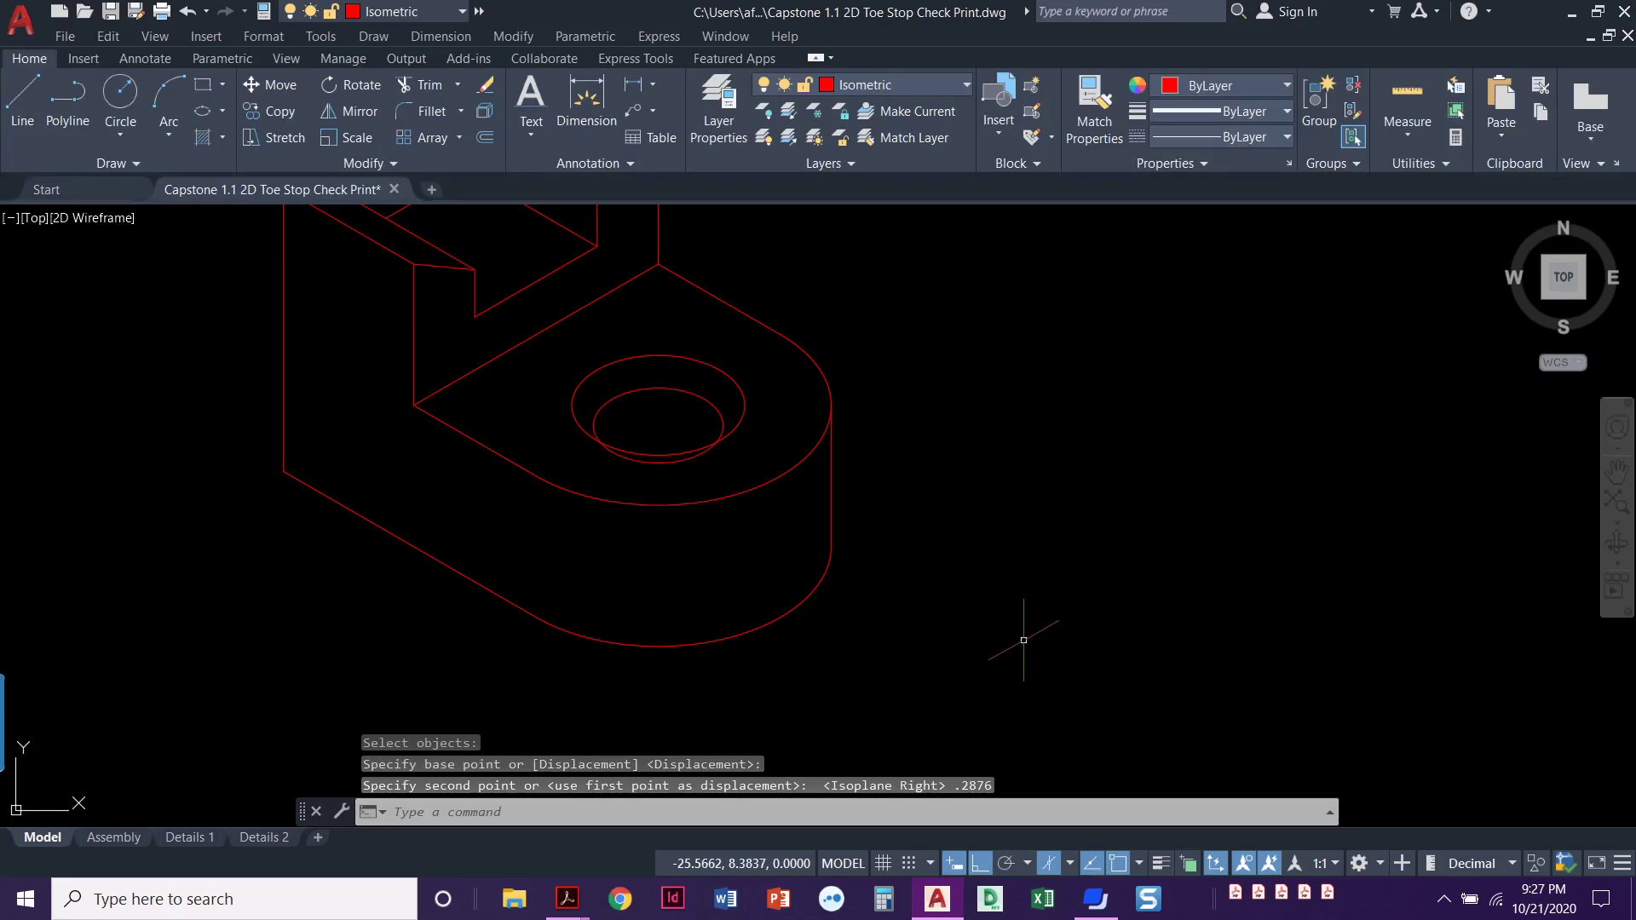
Trim away the part of the lowered 1.50-diameter isocircle that extends beyond the countersink rim
click(419, 85)
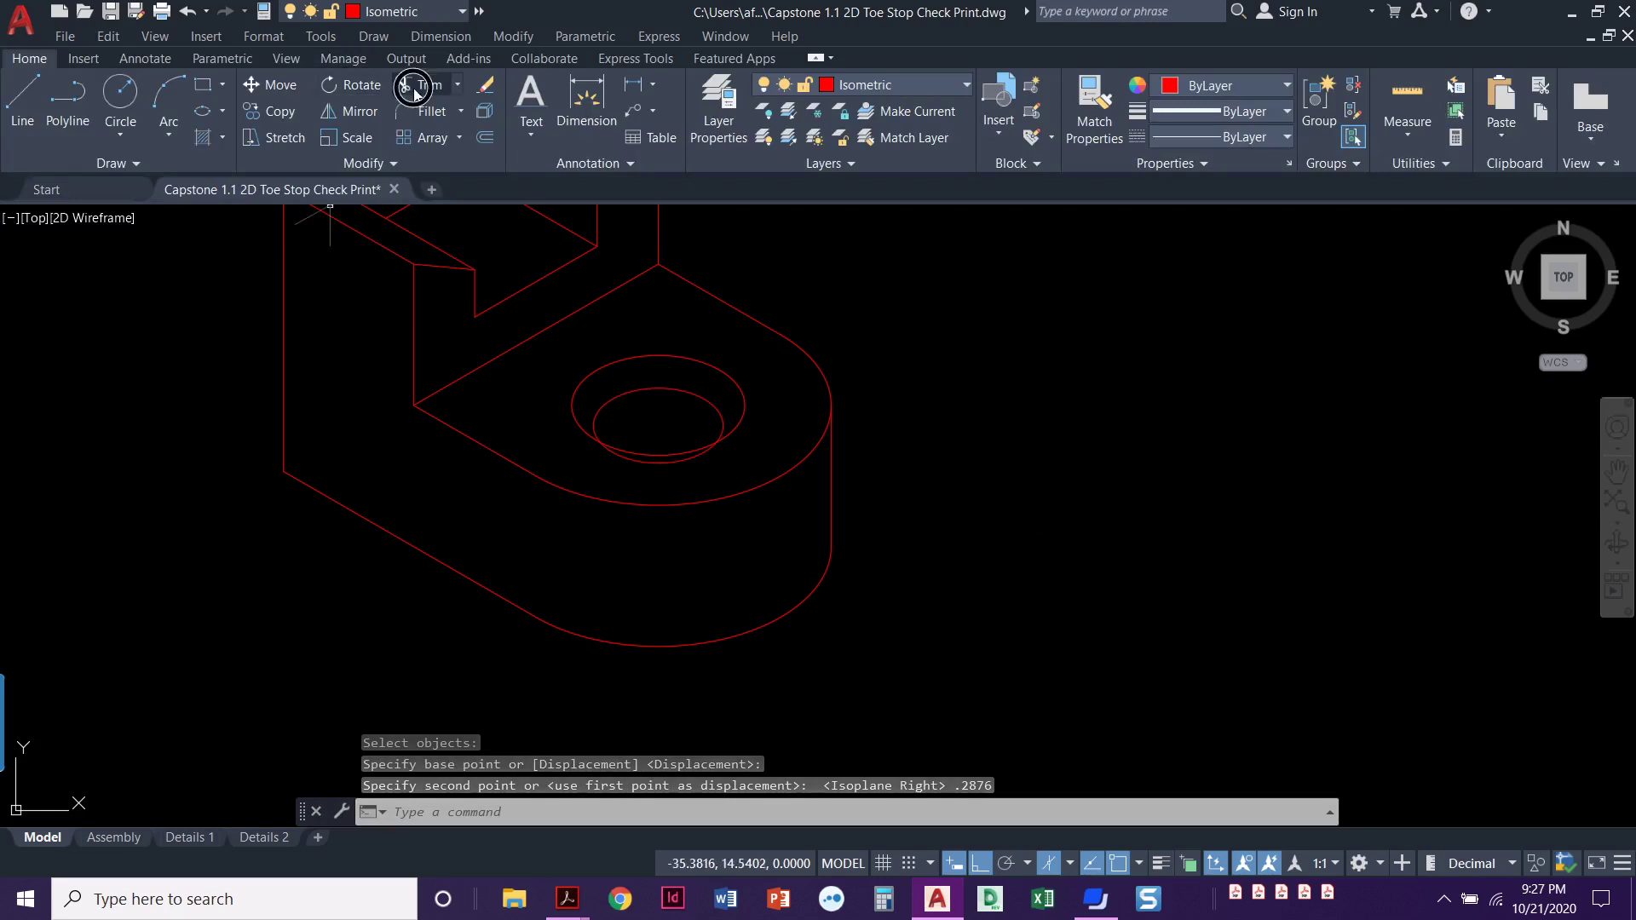
click(636, 460)
key(Return)
scroll(648, 597, down, 3)
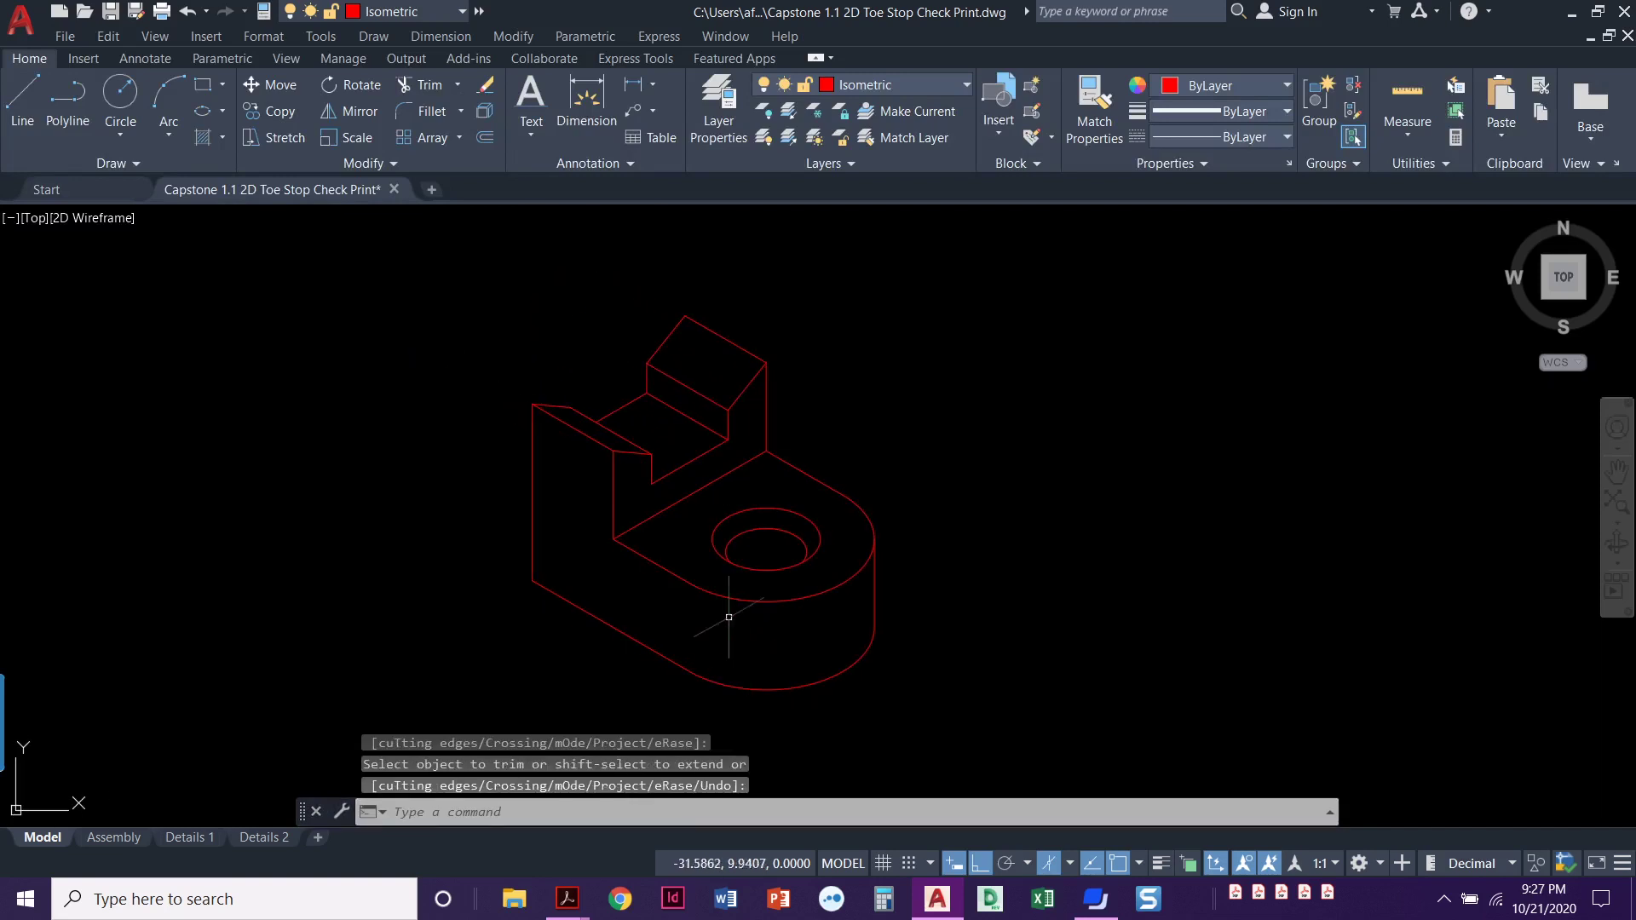
Check the counterbored hole's dimensions on the Toe Stop Base figure in the Acrobat project PDF, then return to the AutoCAD drawing
scroll(630, 447, up, 4)
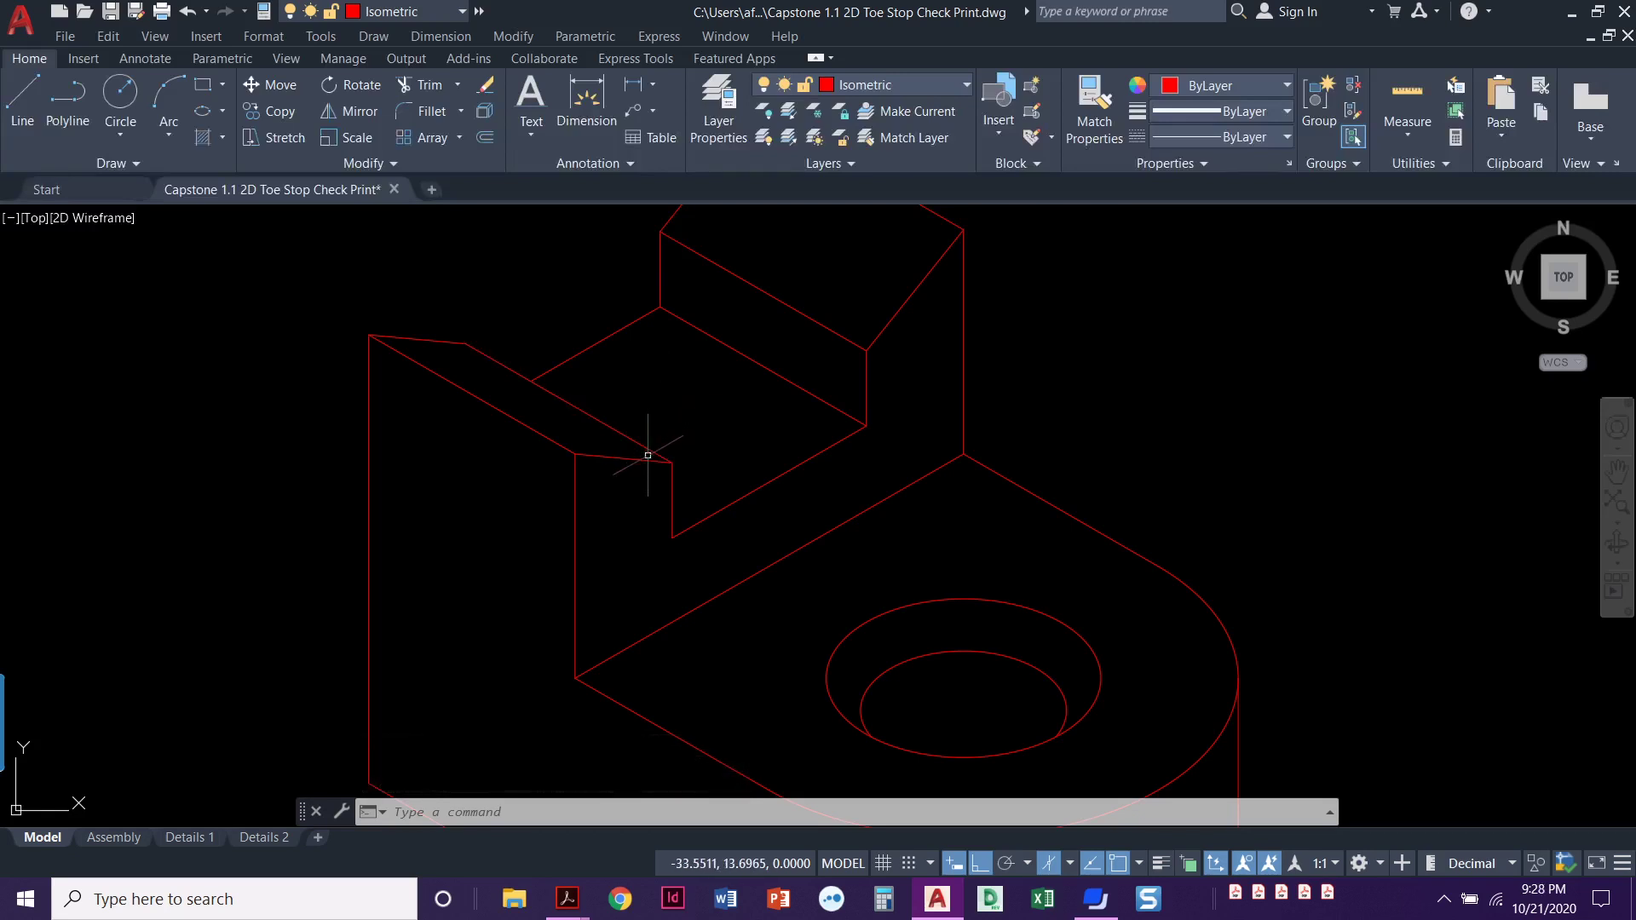
drag(1635, 187, 733, 0)
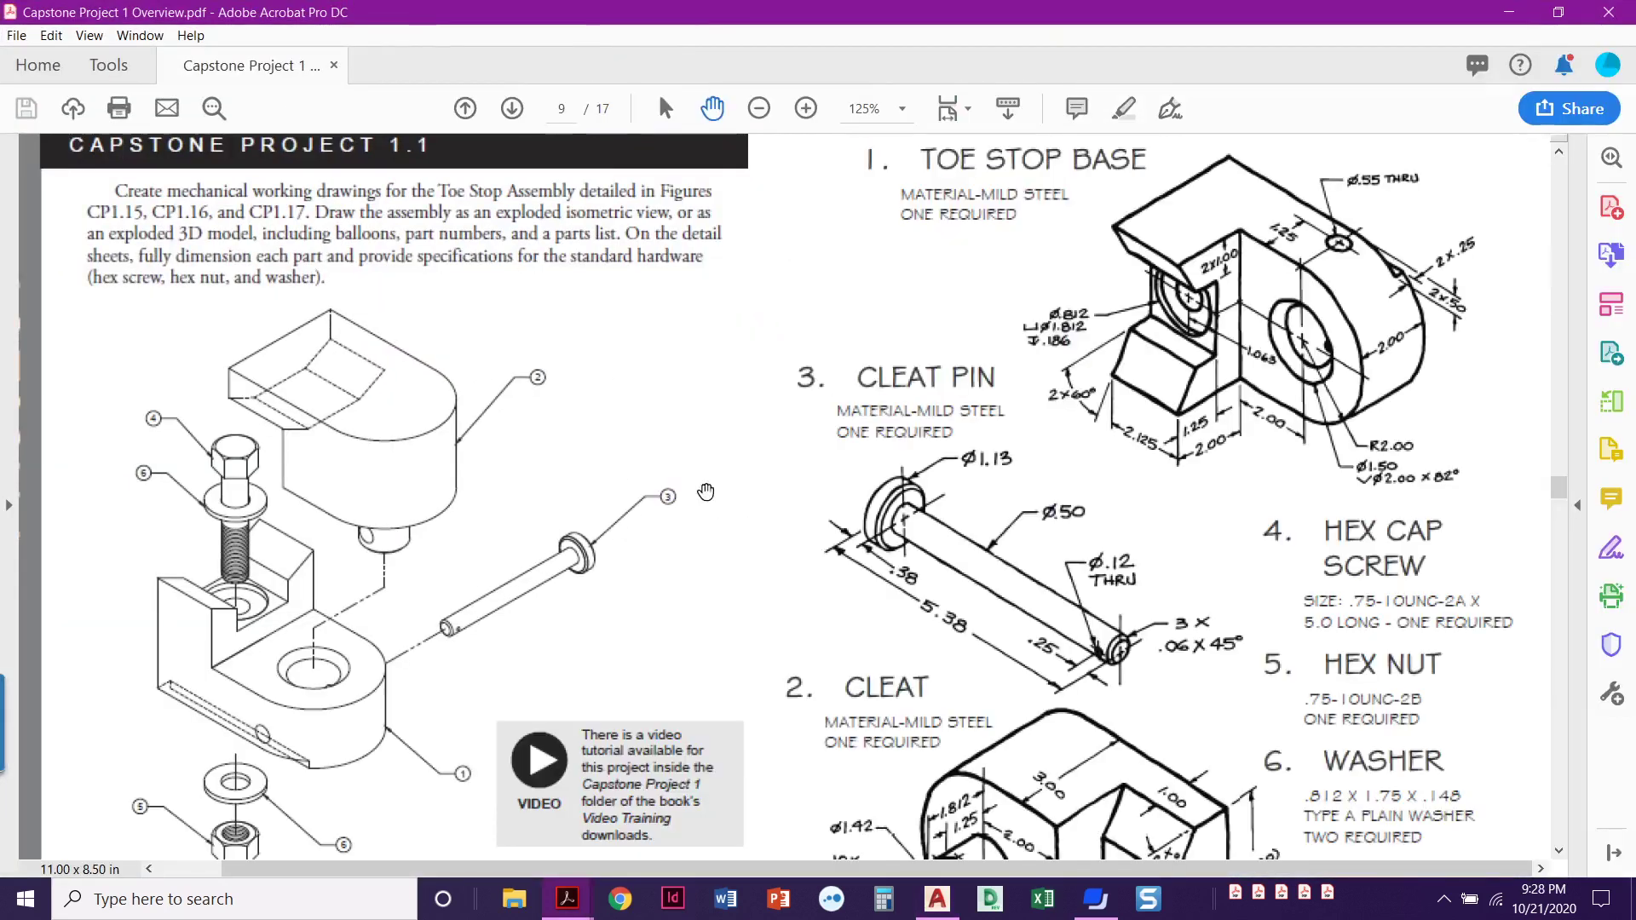
scroll(1053, 342, up, 1)
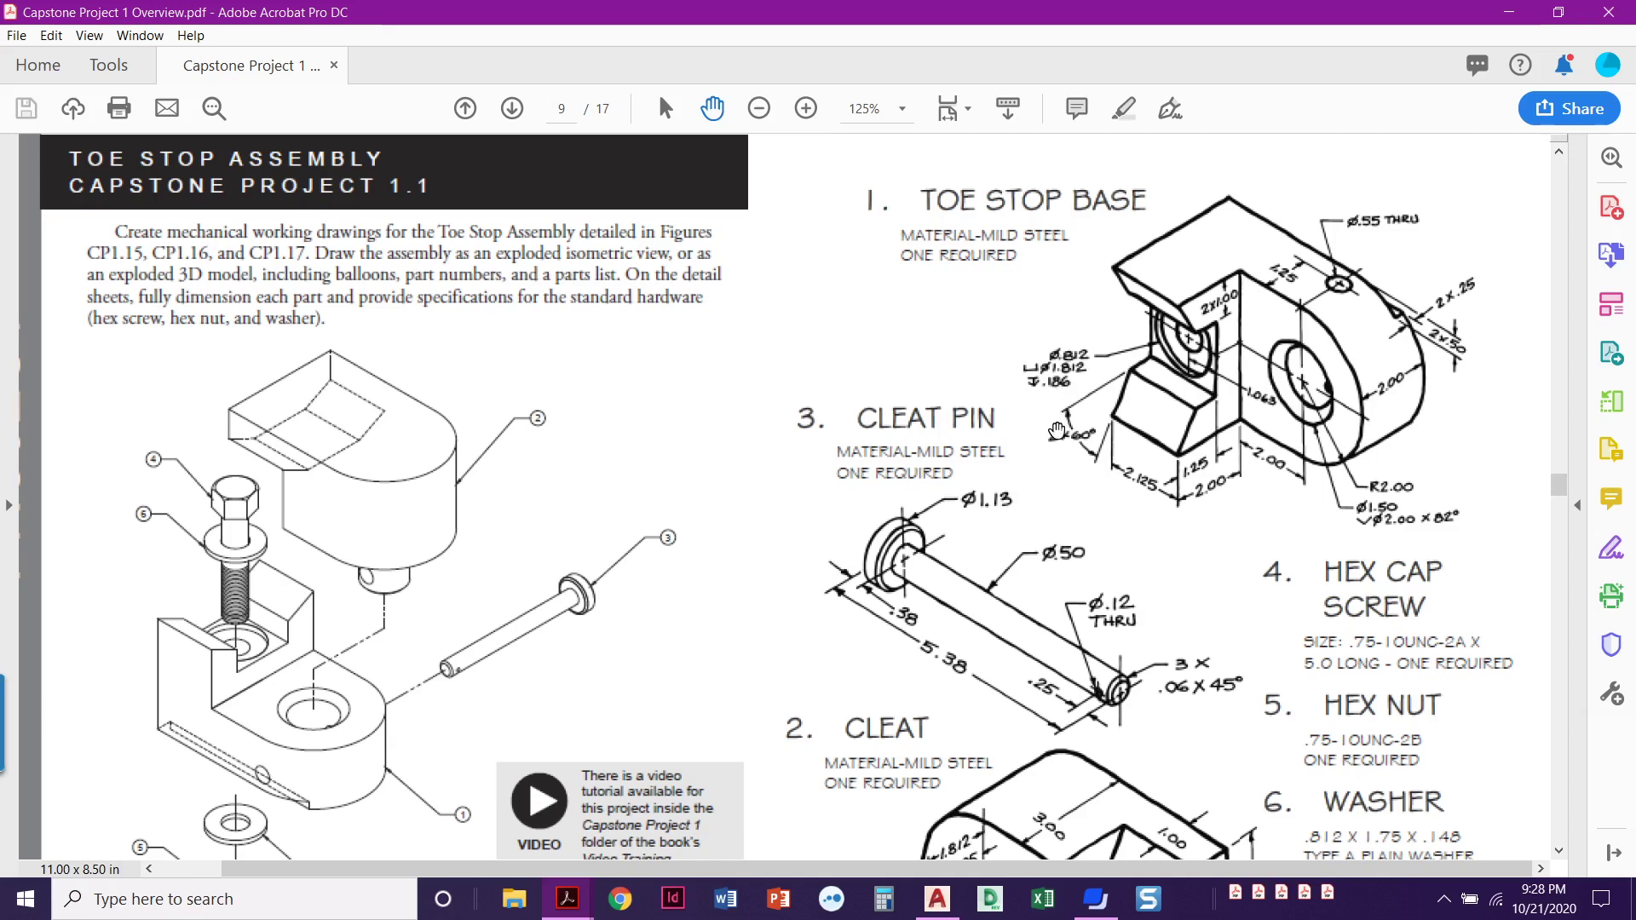
drag(861, 21, 860, 0)
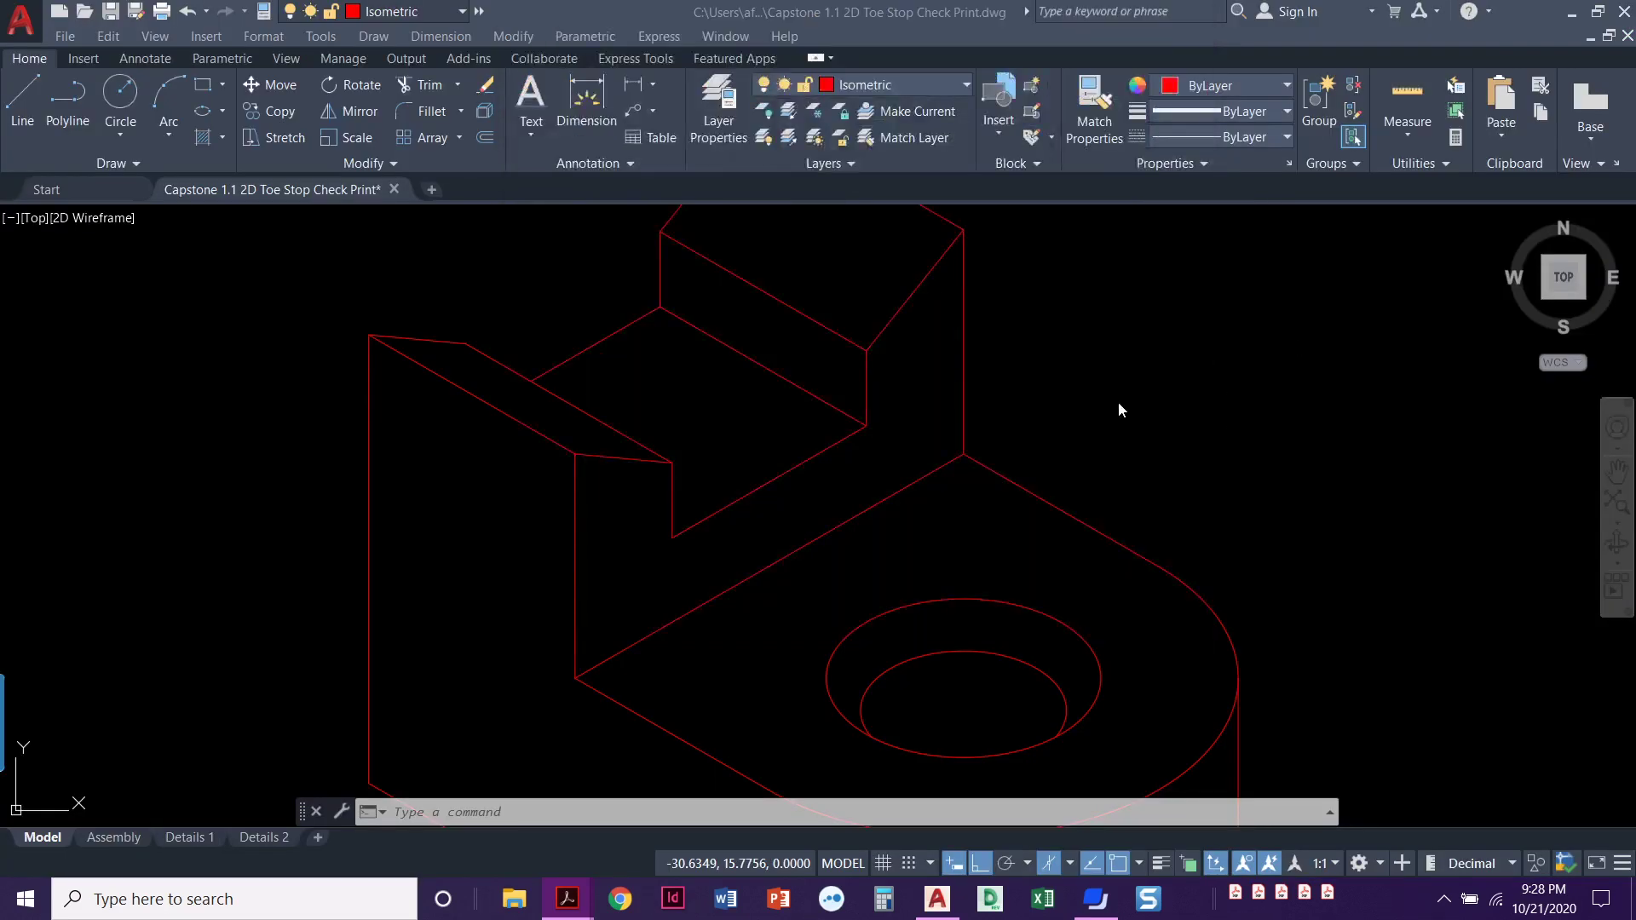
Draw a .812-diameter isocircle in the top isoplane, centered midway between two opposite corners of the notch floor
click(202, 111)
text(i)
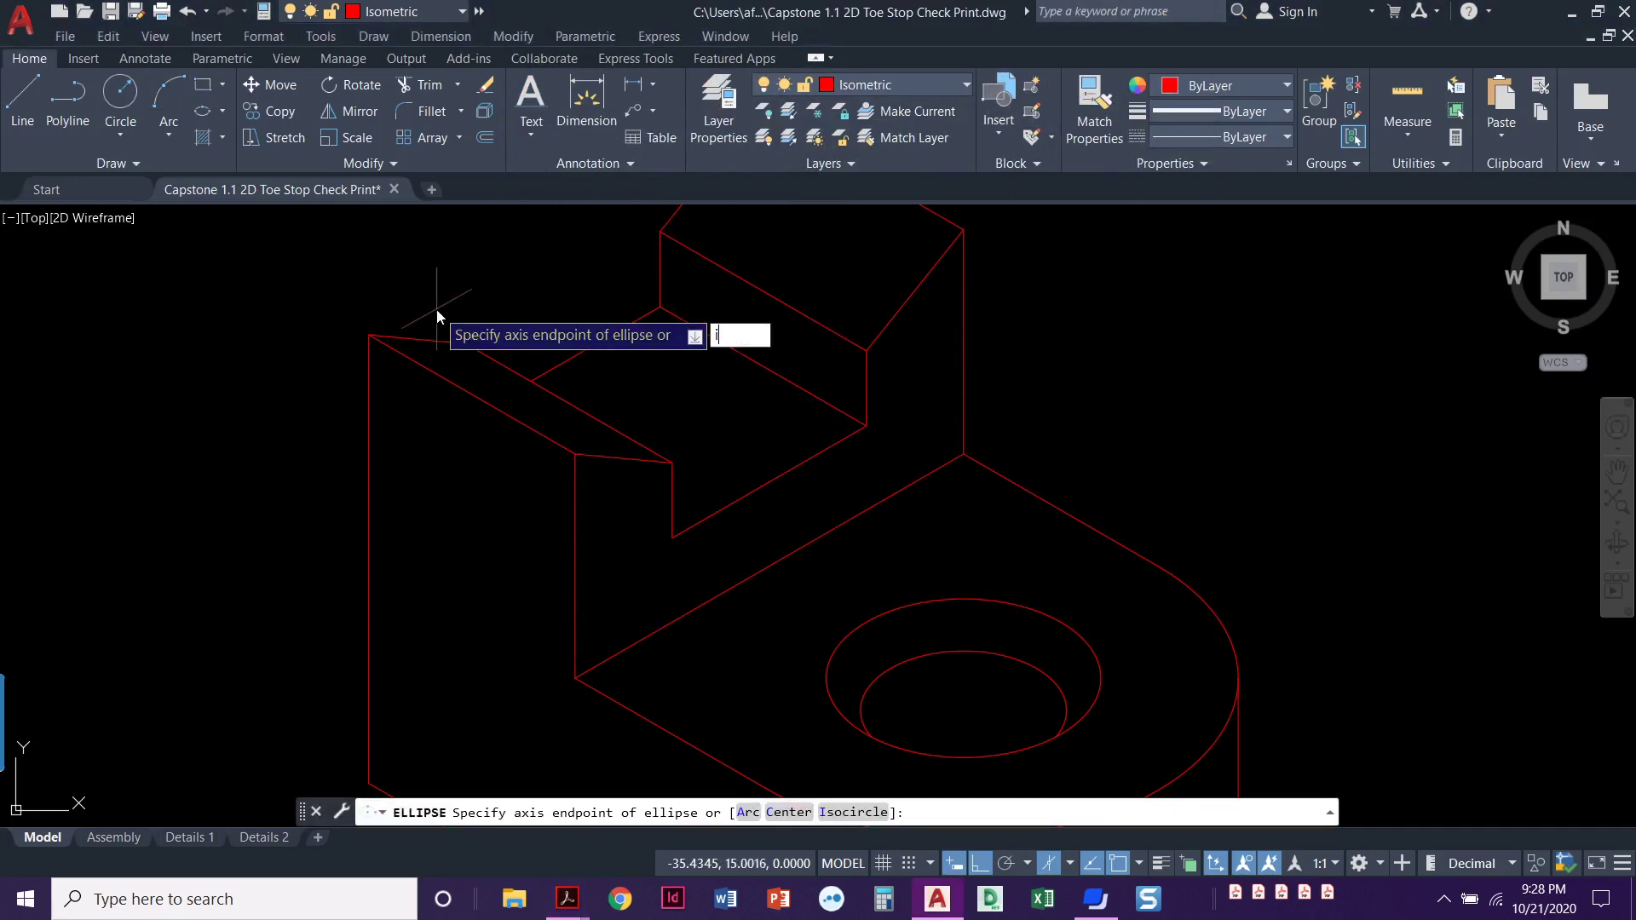
key(Return)
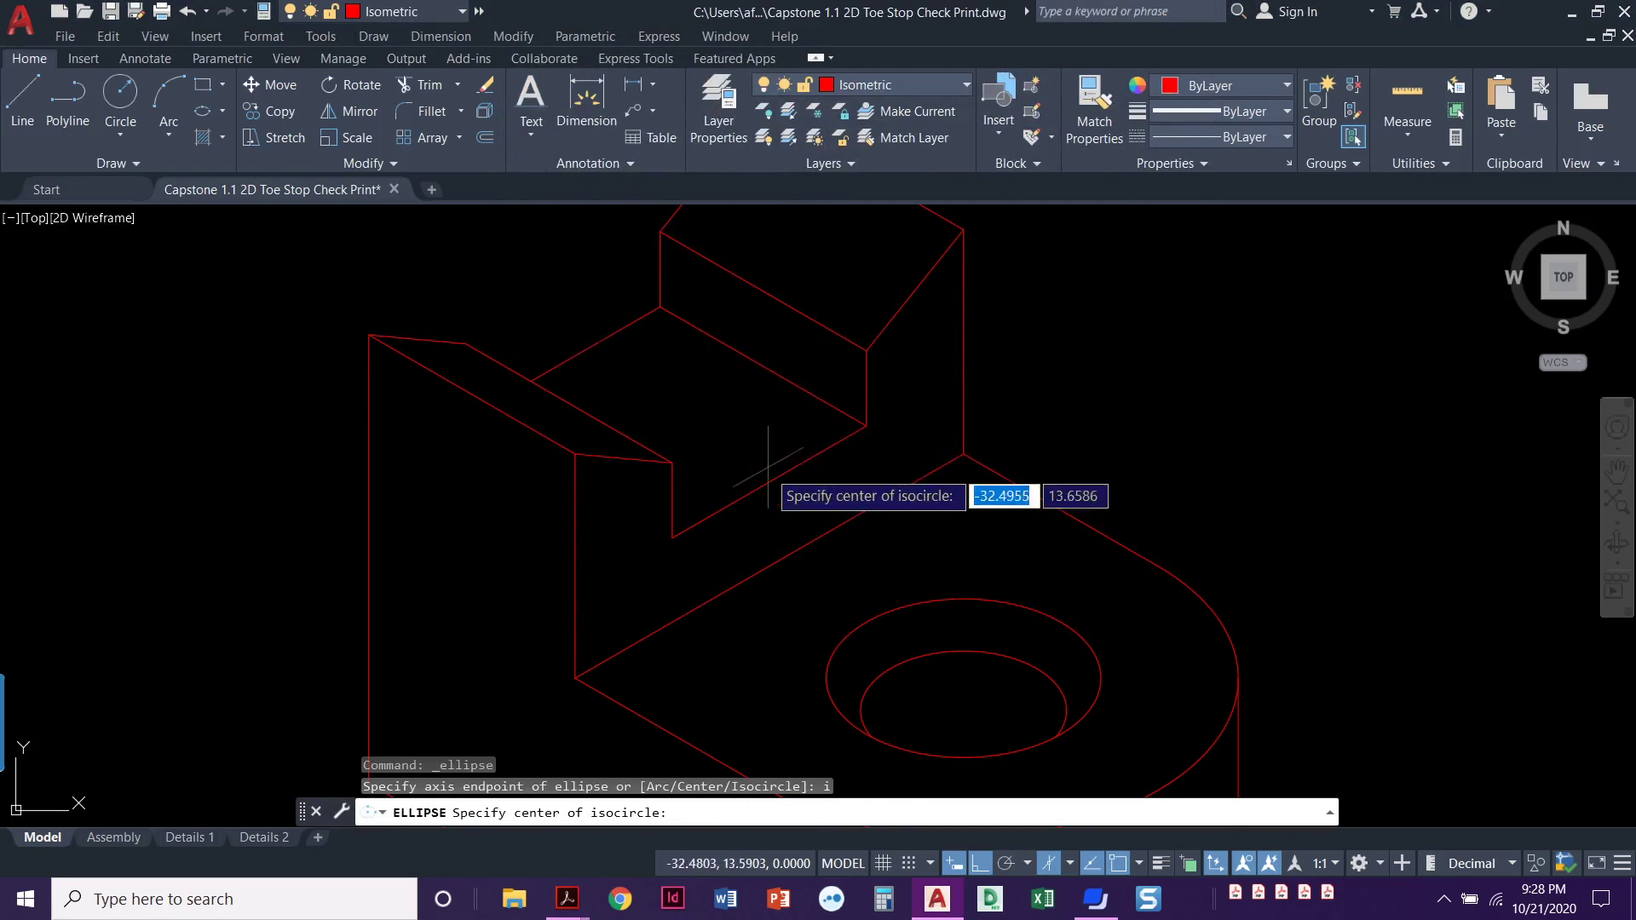
shift+right_click(657, 354)
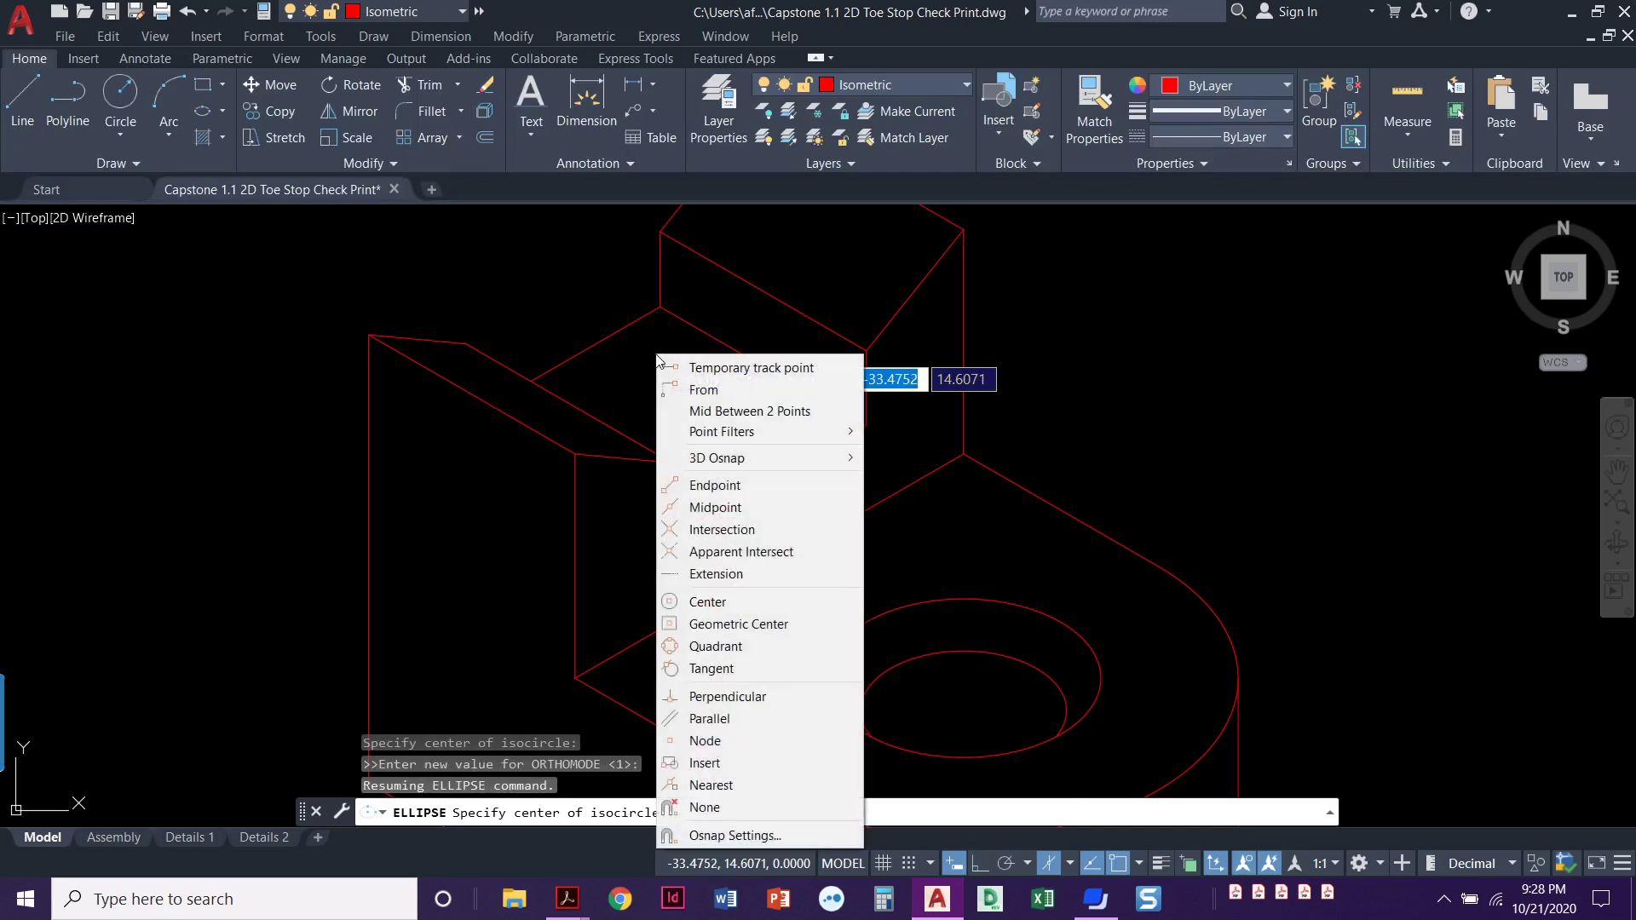
click(726, 413)
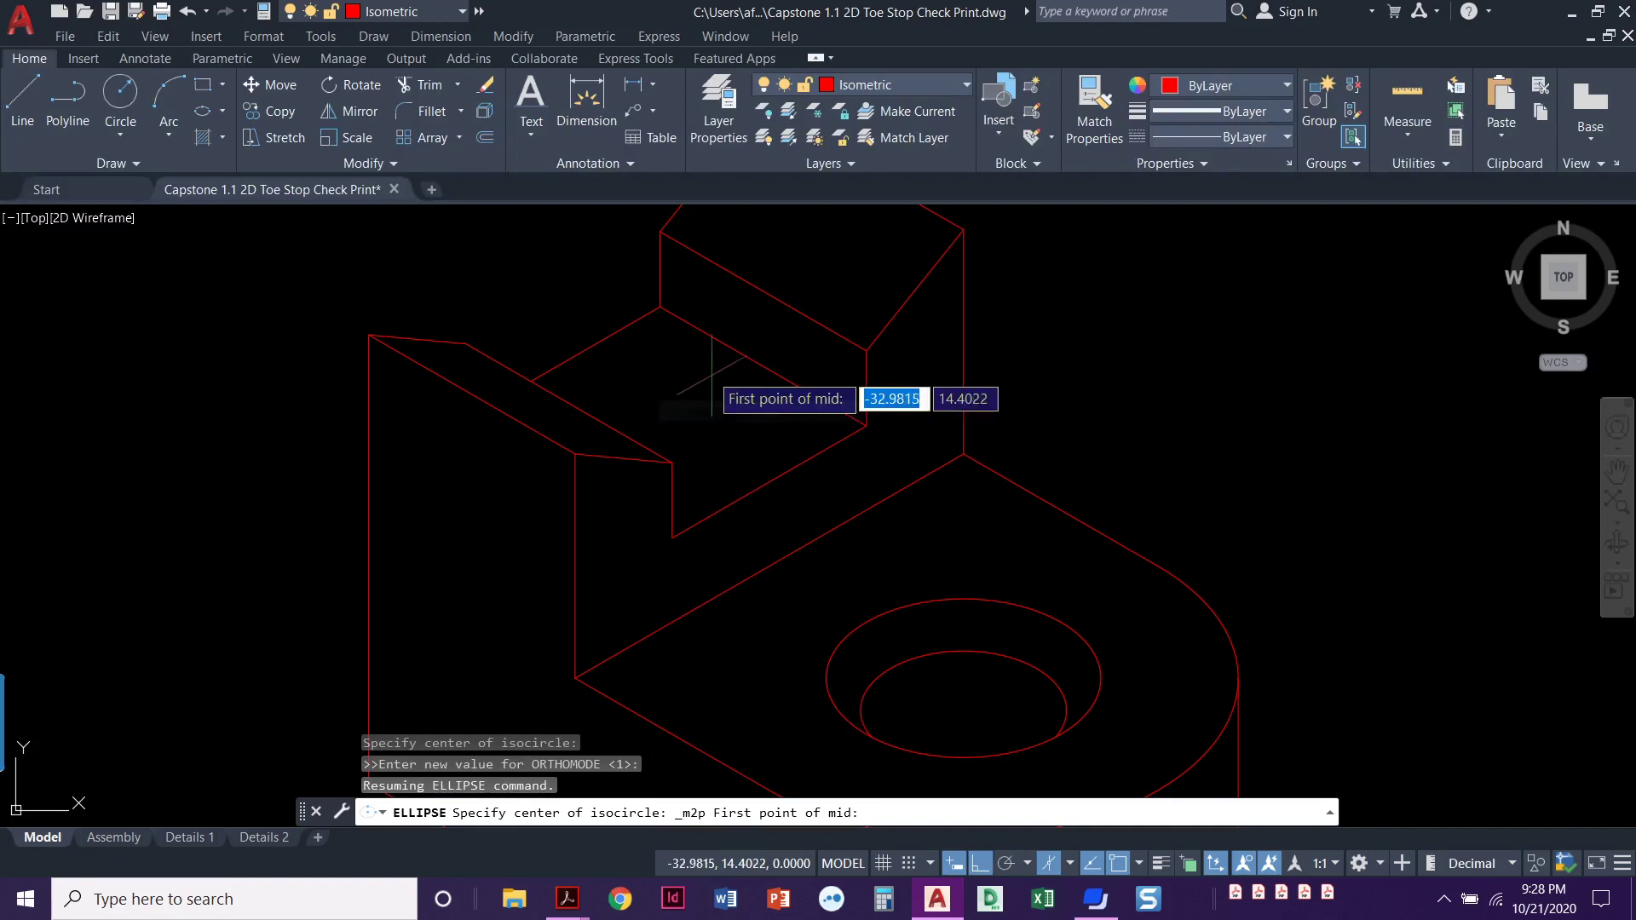
click(662, 309)
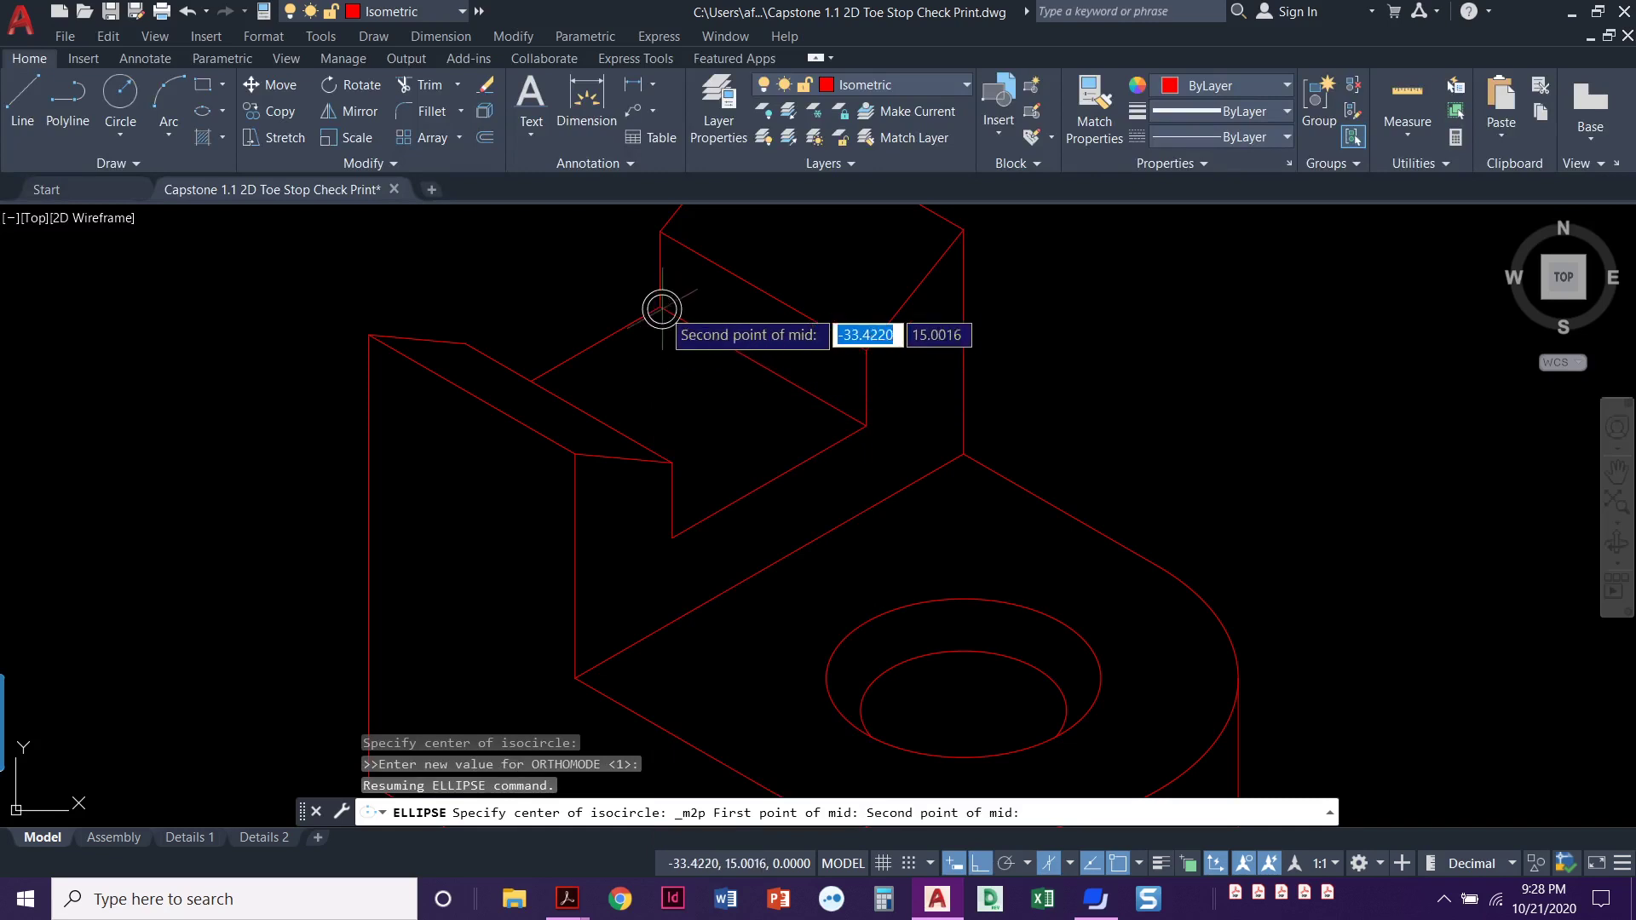
click(673, 538)
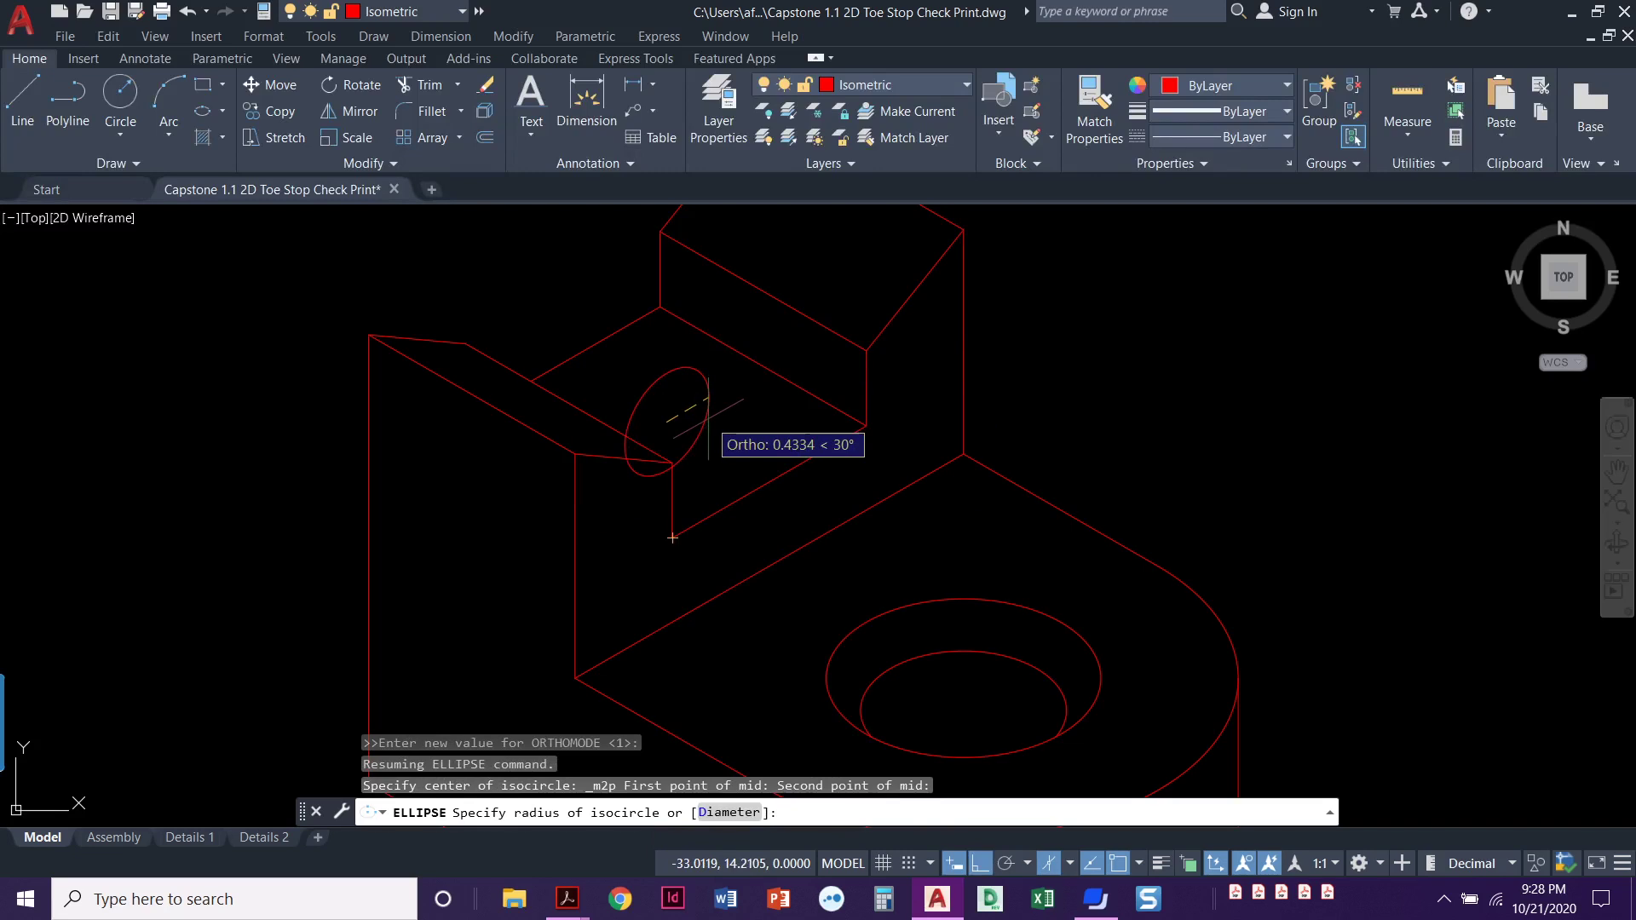
key(F5)
key(F5)
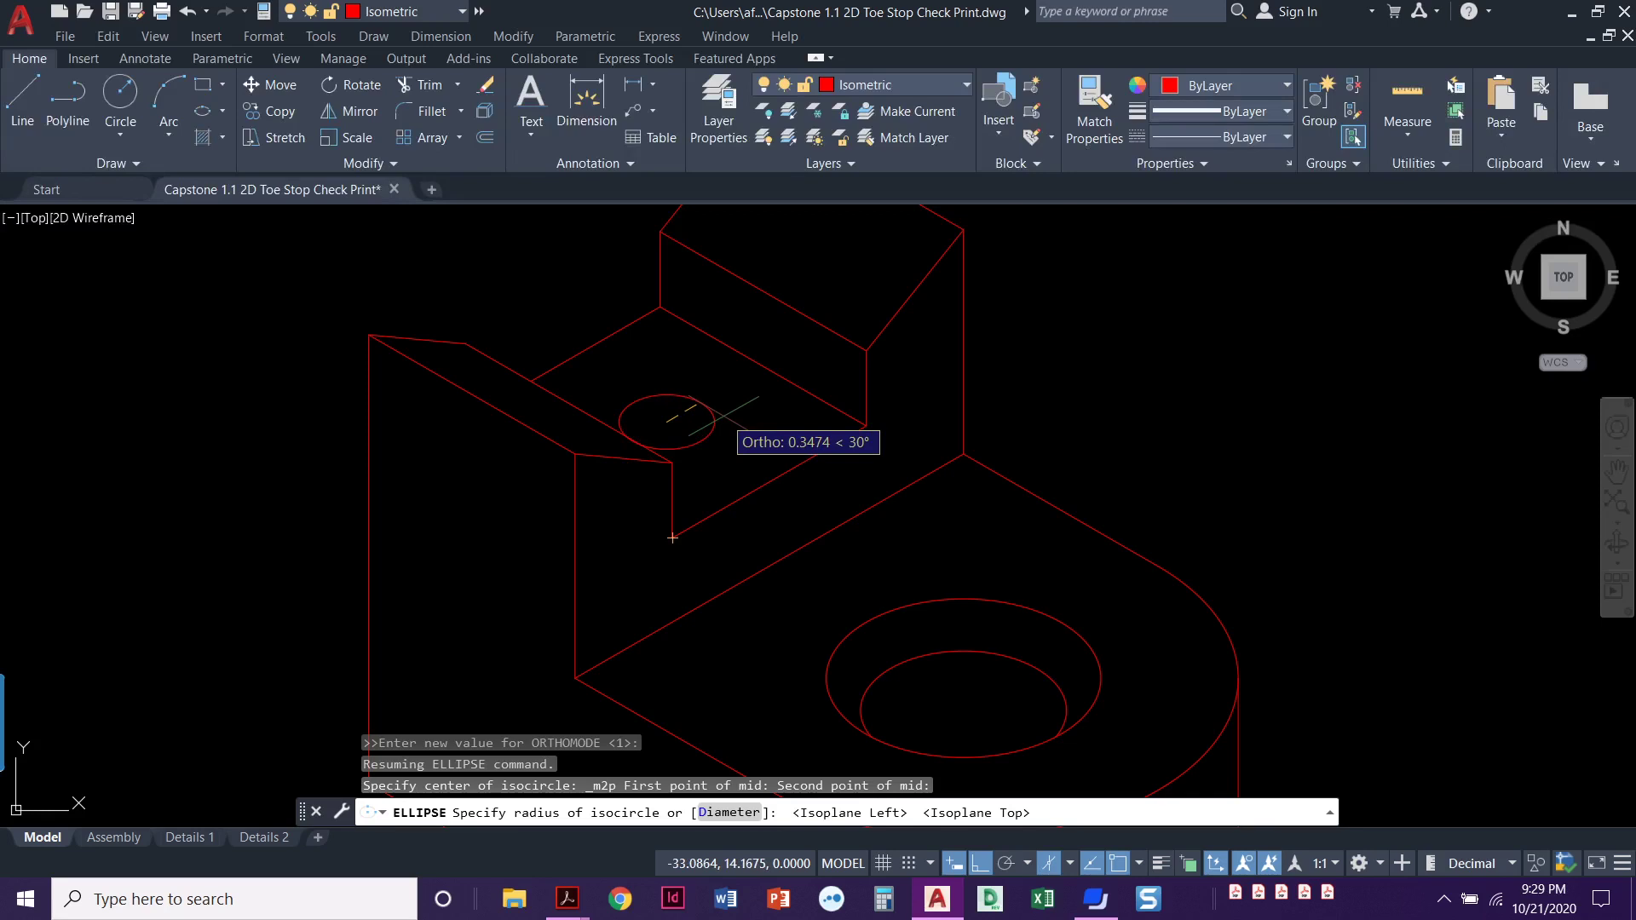
text(d)
key(Return)
text(.1)
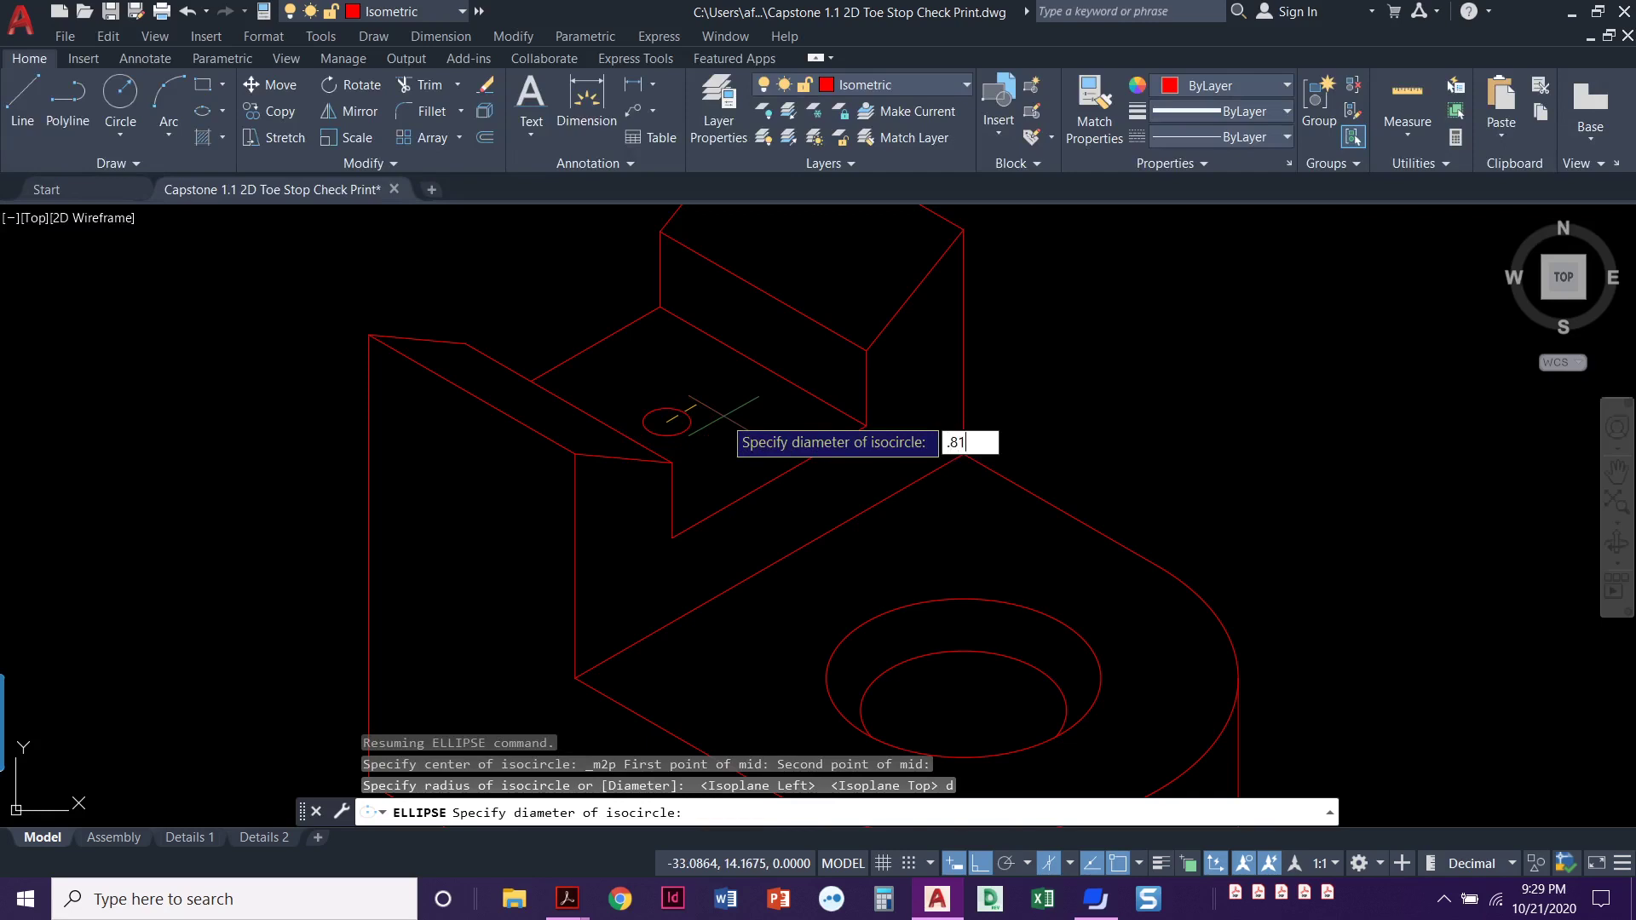
key(Return)
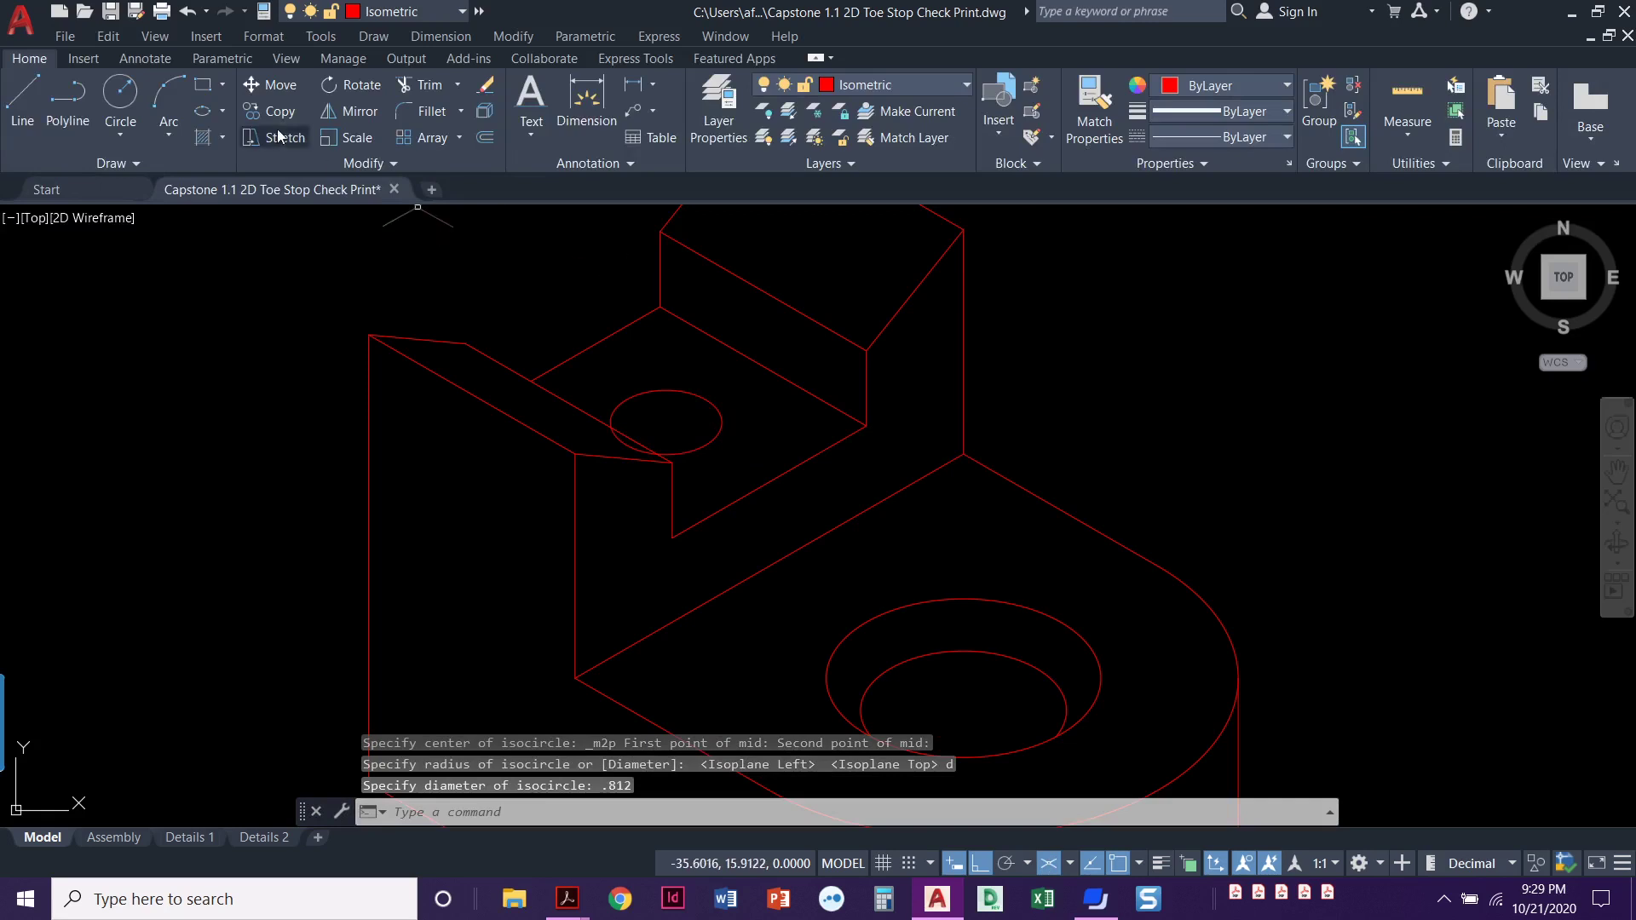
Draw a concentric isocircle of diameter 1.812 around the .812 isocircle on the notch floor
click(202, 111)
text(i)
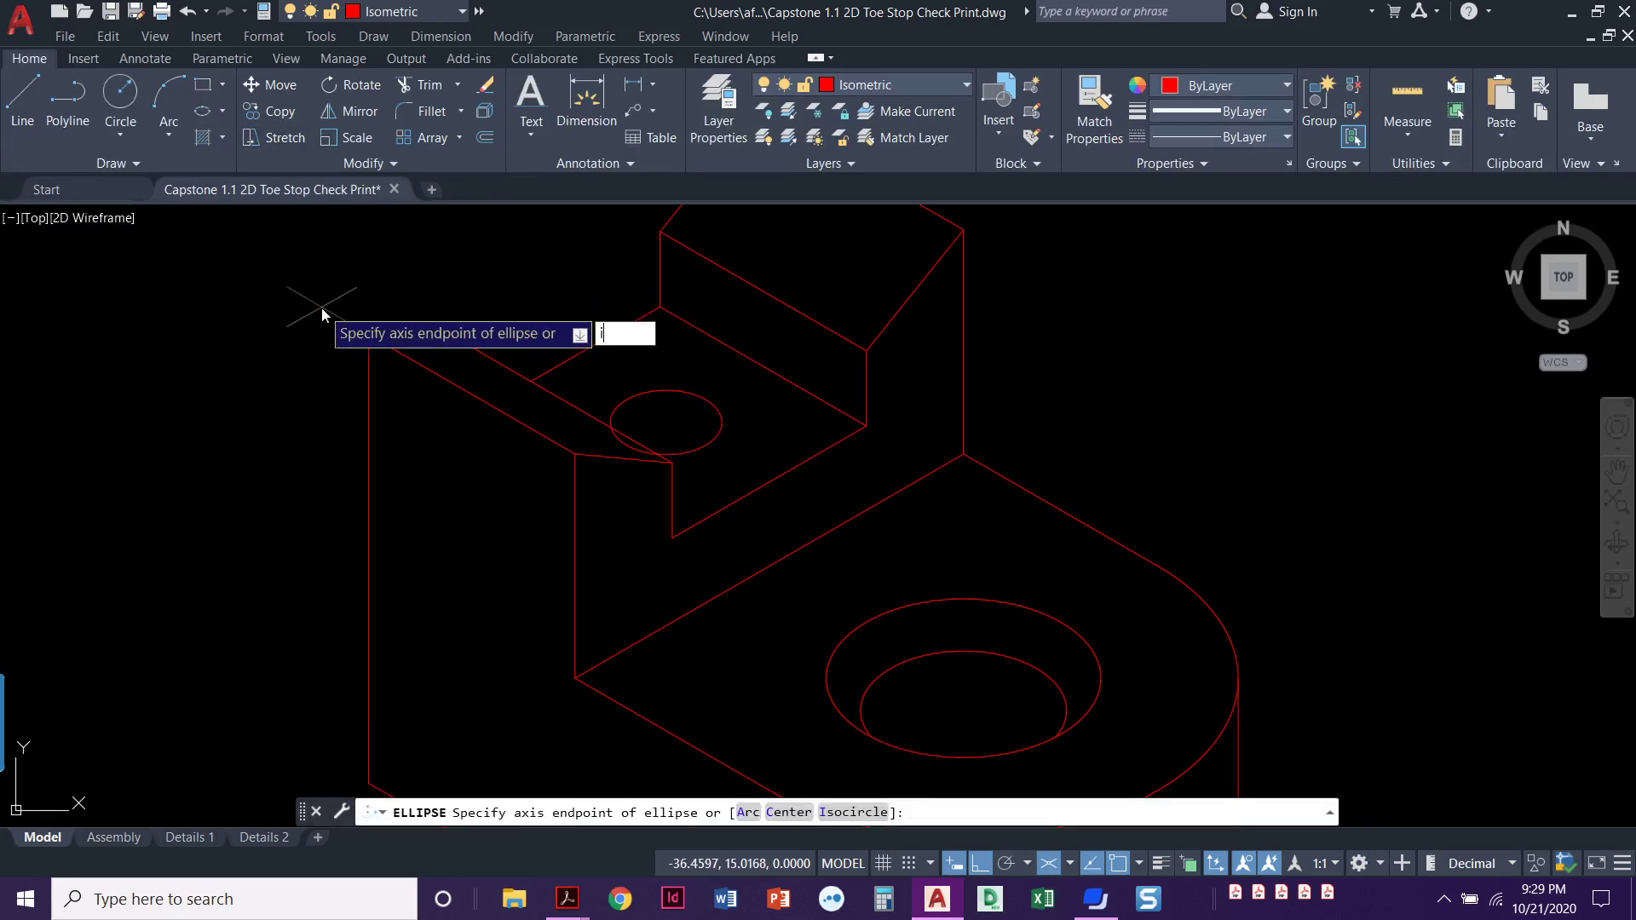
key(Return)
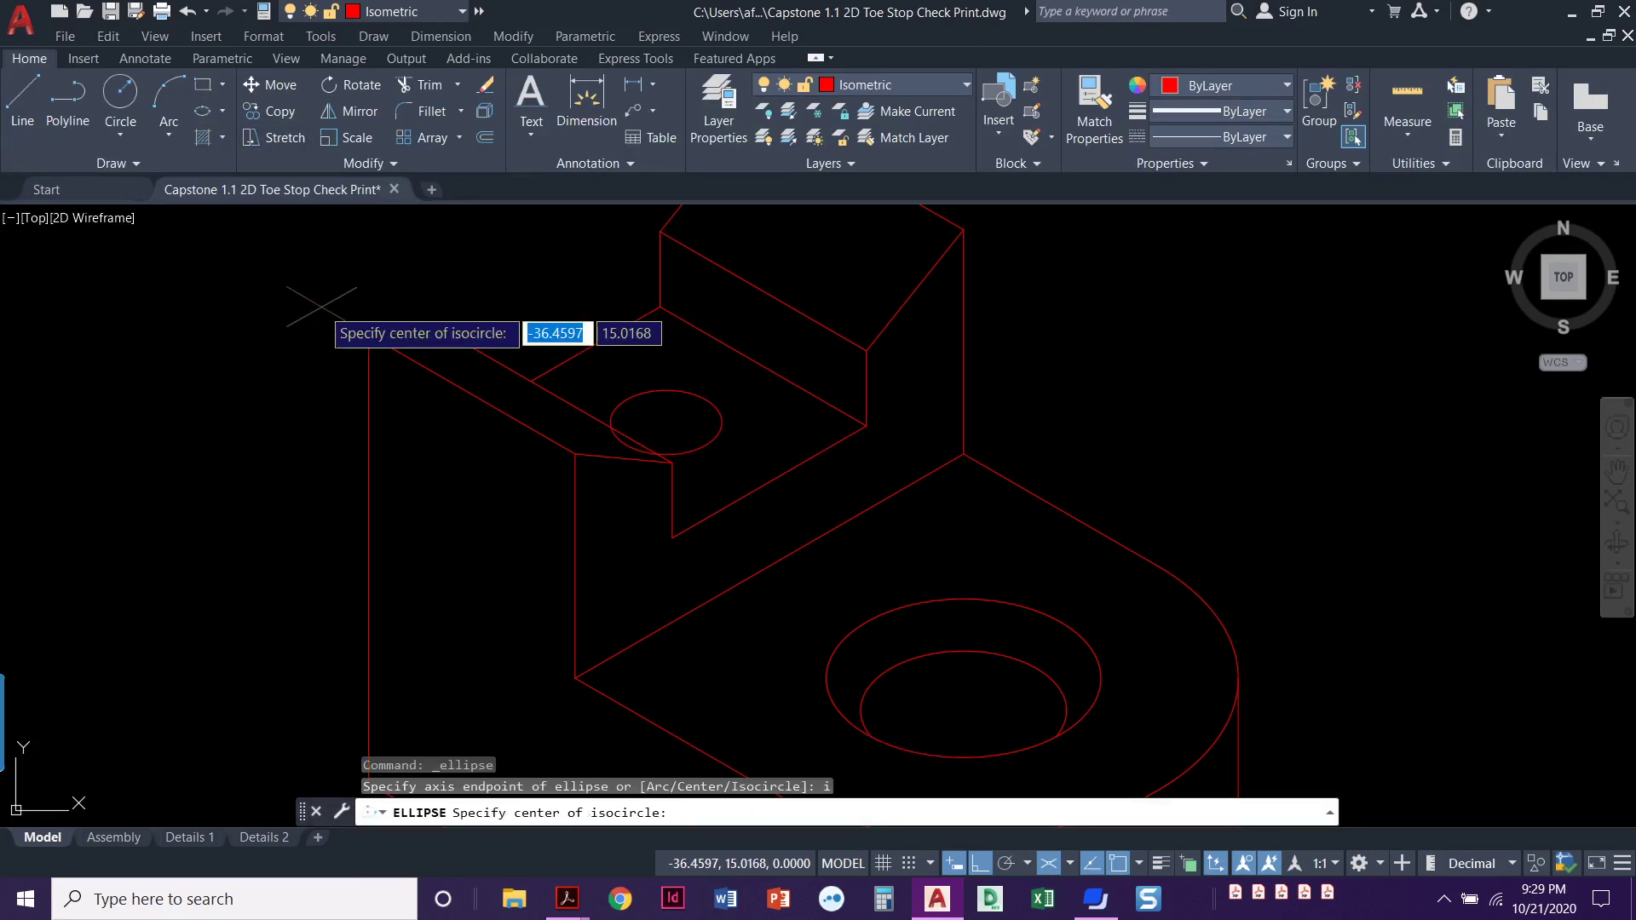
click(667, 421)
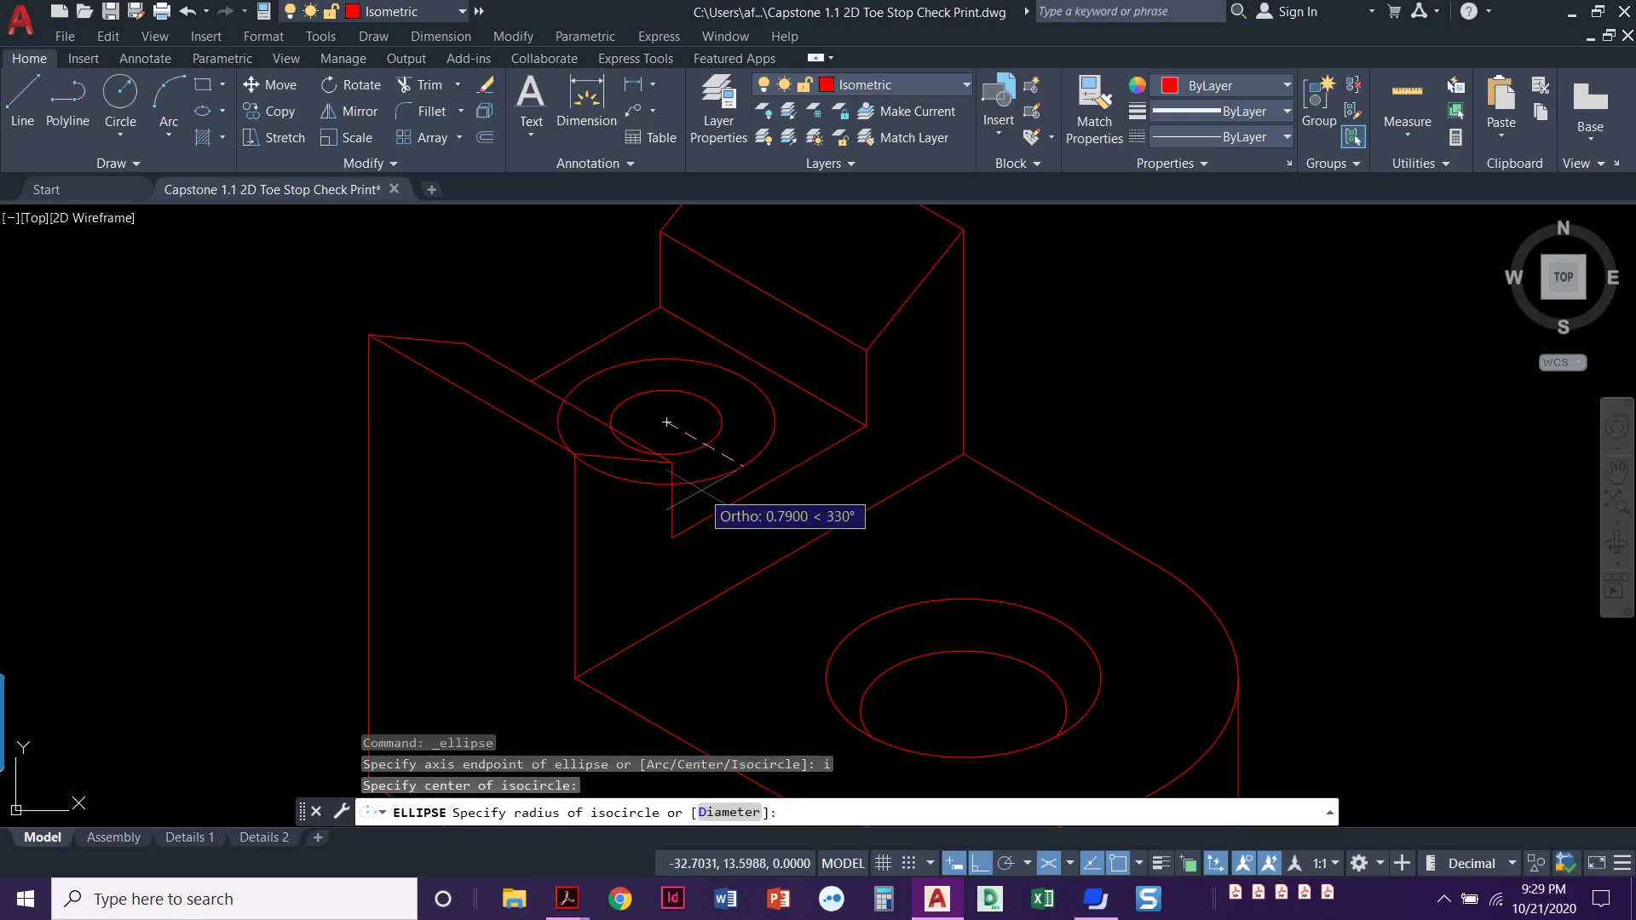
text(d)
key(Return)
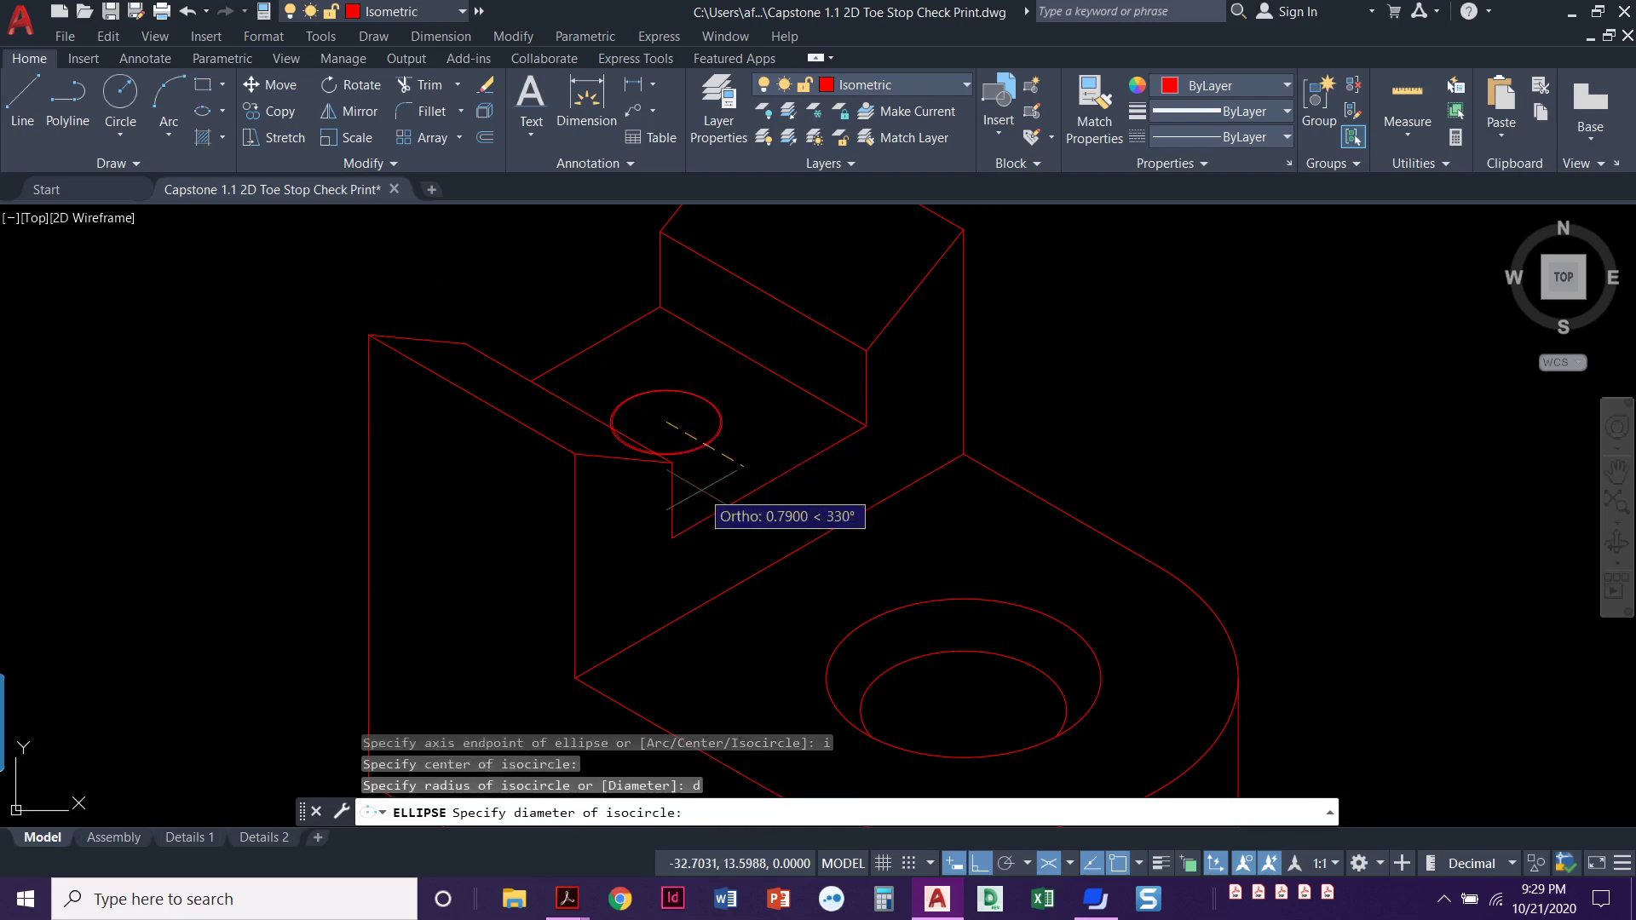
text(1.812)
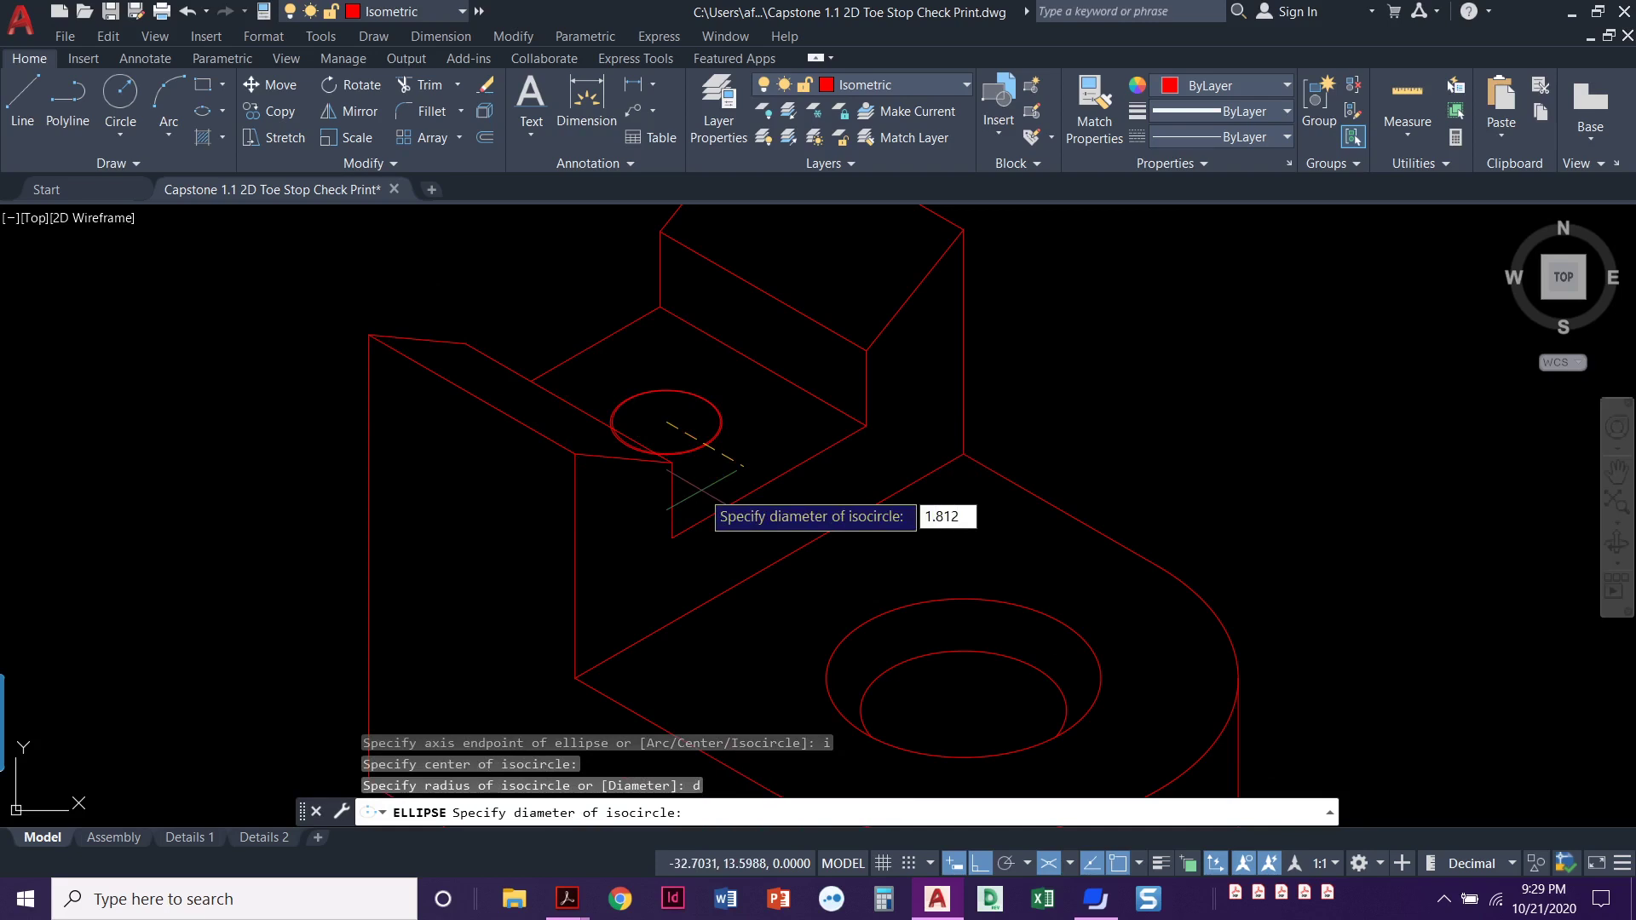
key(Return)
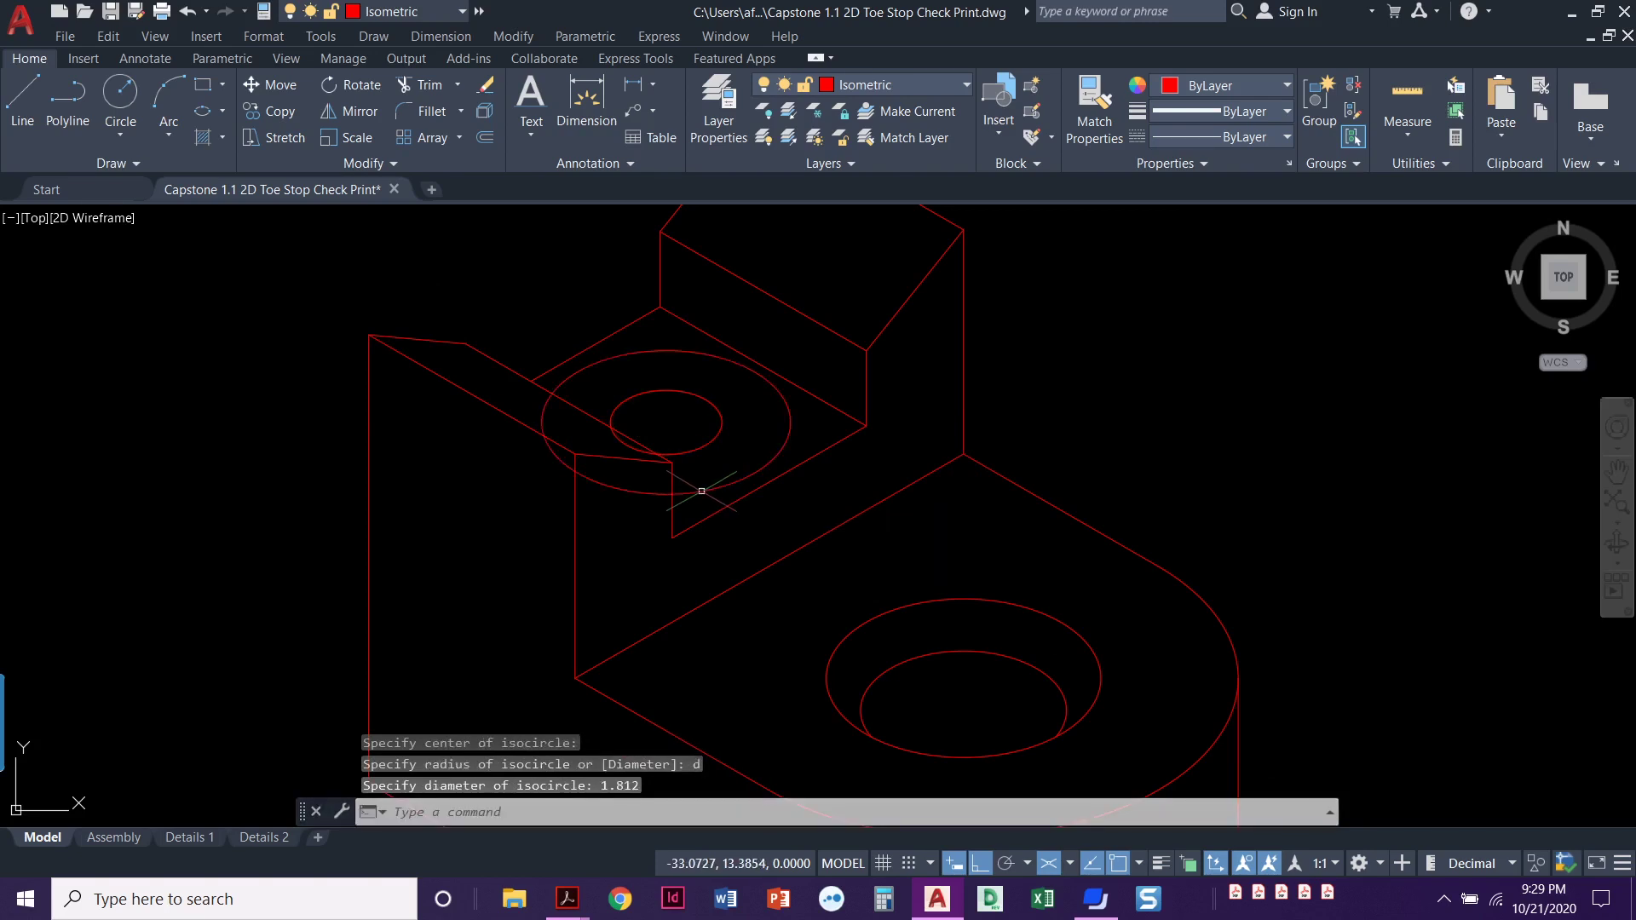
key(Escape)
key(Escape)
Copy the .812 and 1.812 isocircles on the notch floor straight down by .186 in the right isoplane
middle_drag(672, 478, 642, 486)
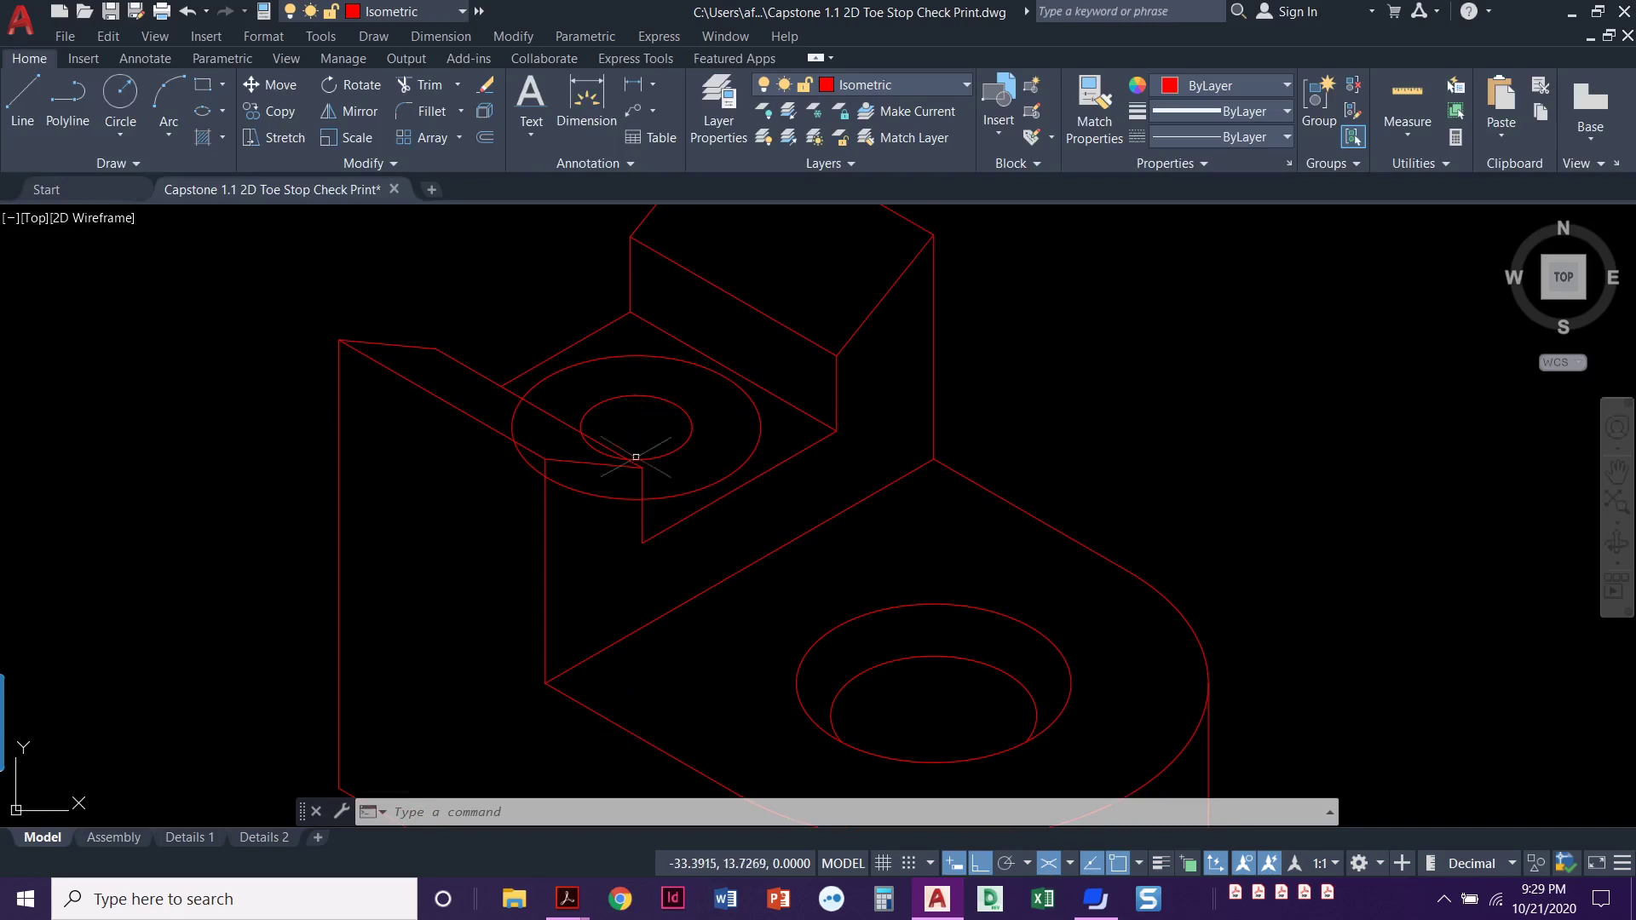
click(271, 110)
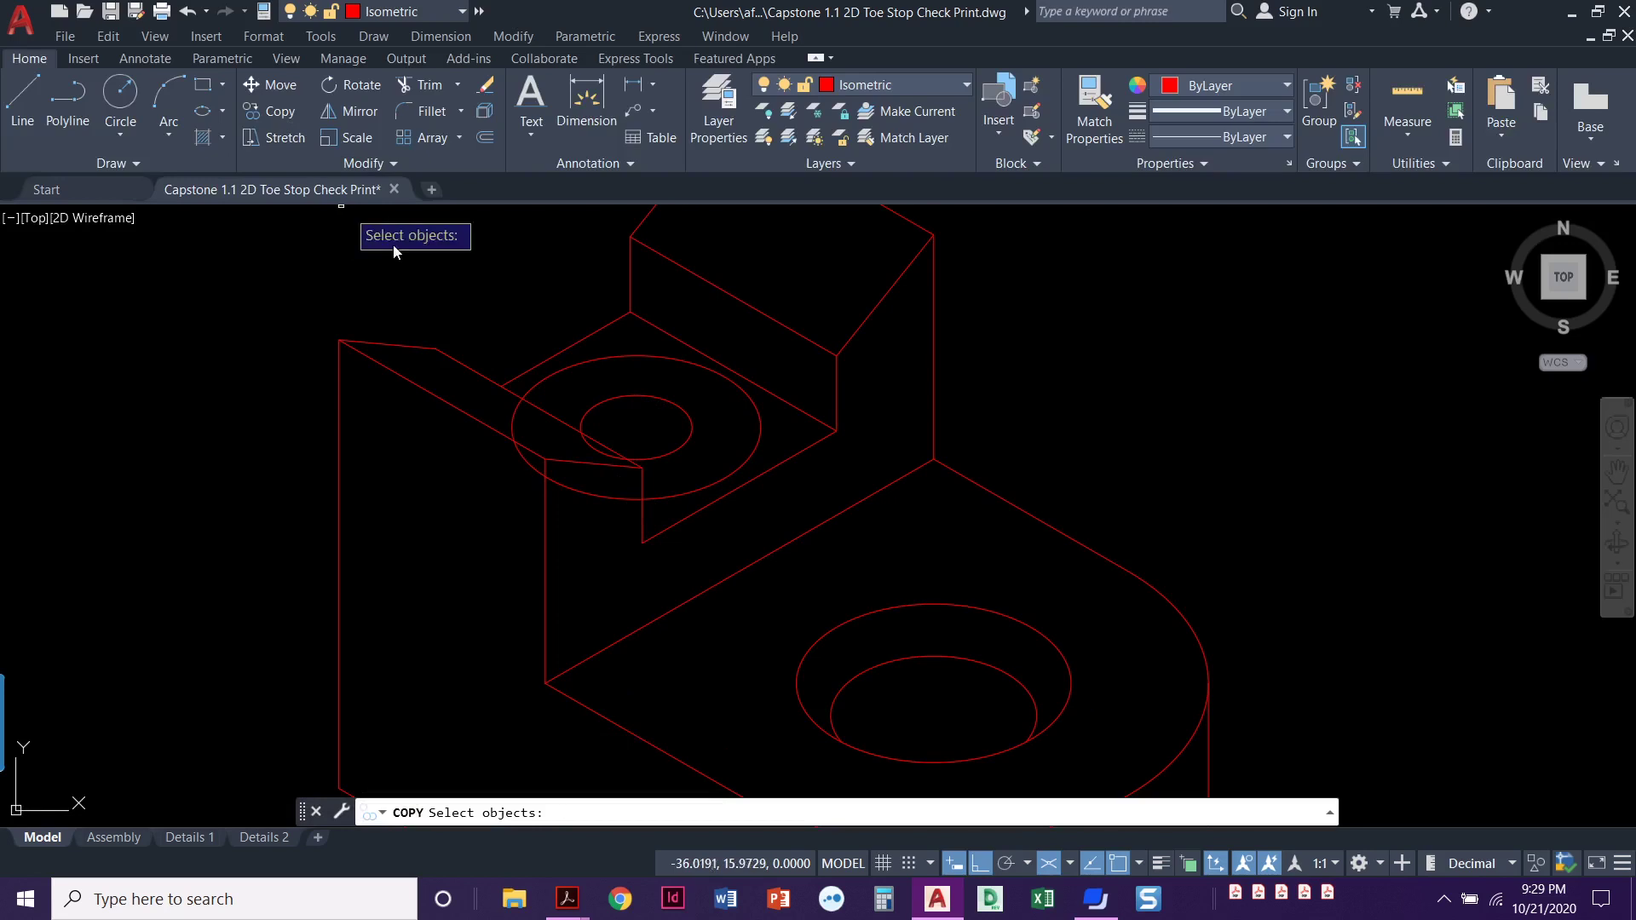
click(586, 361)
click(665, 402)
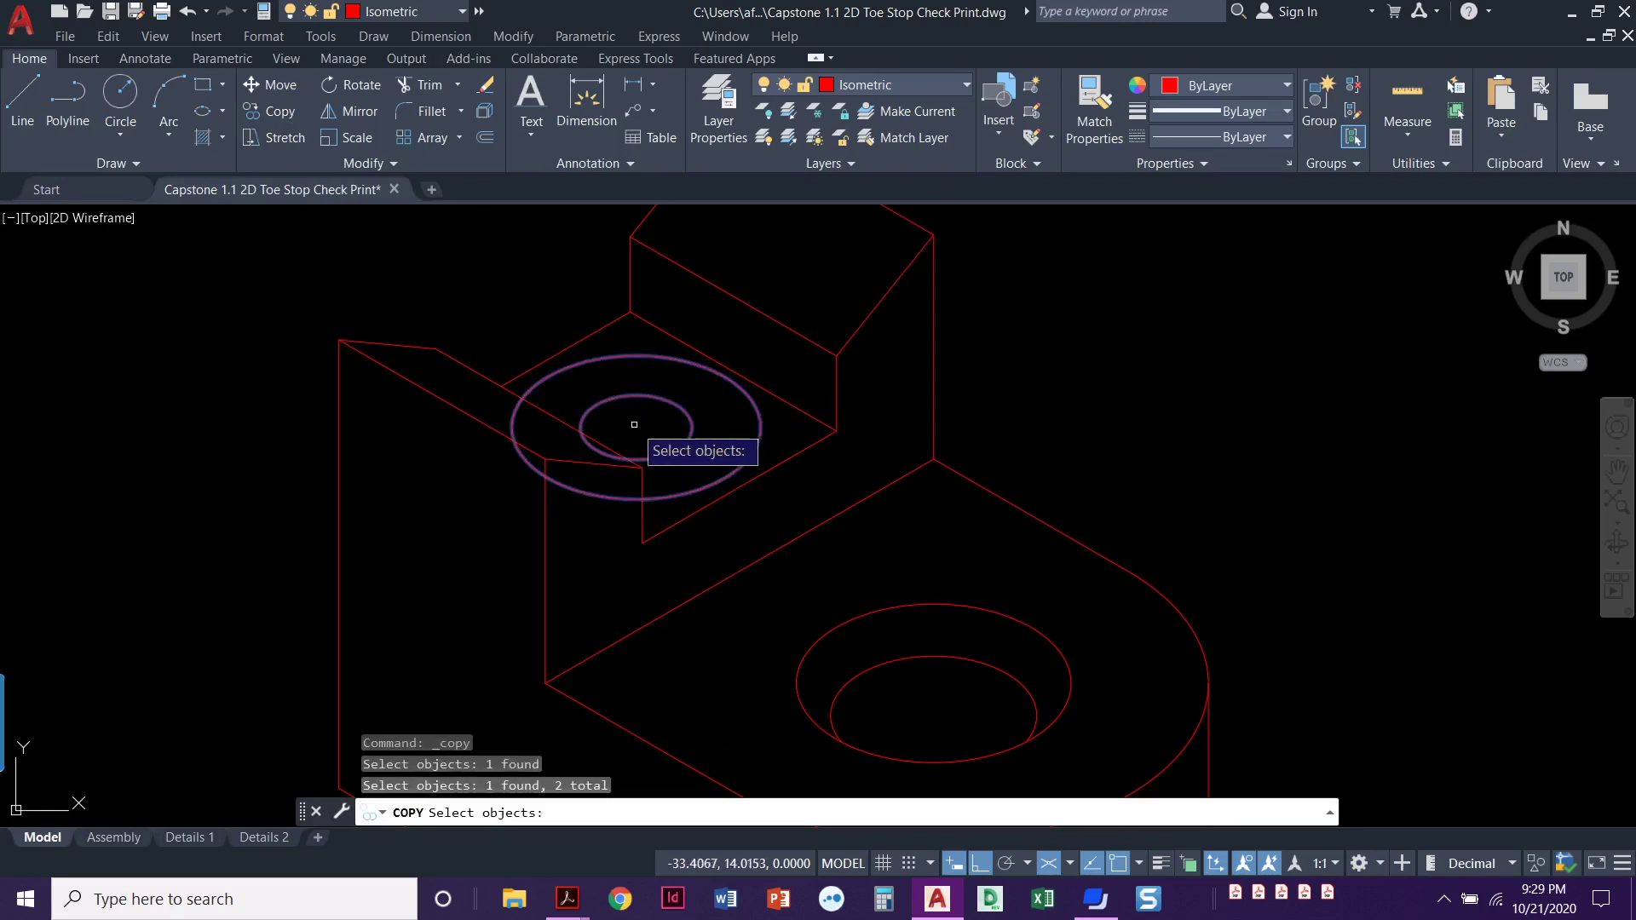
key(Return)
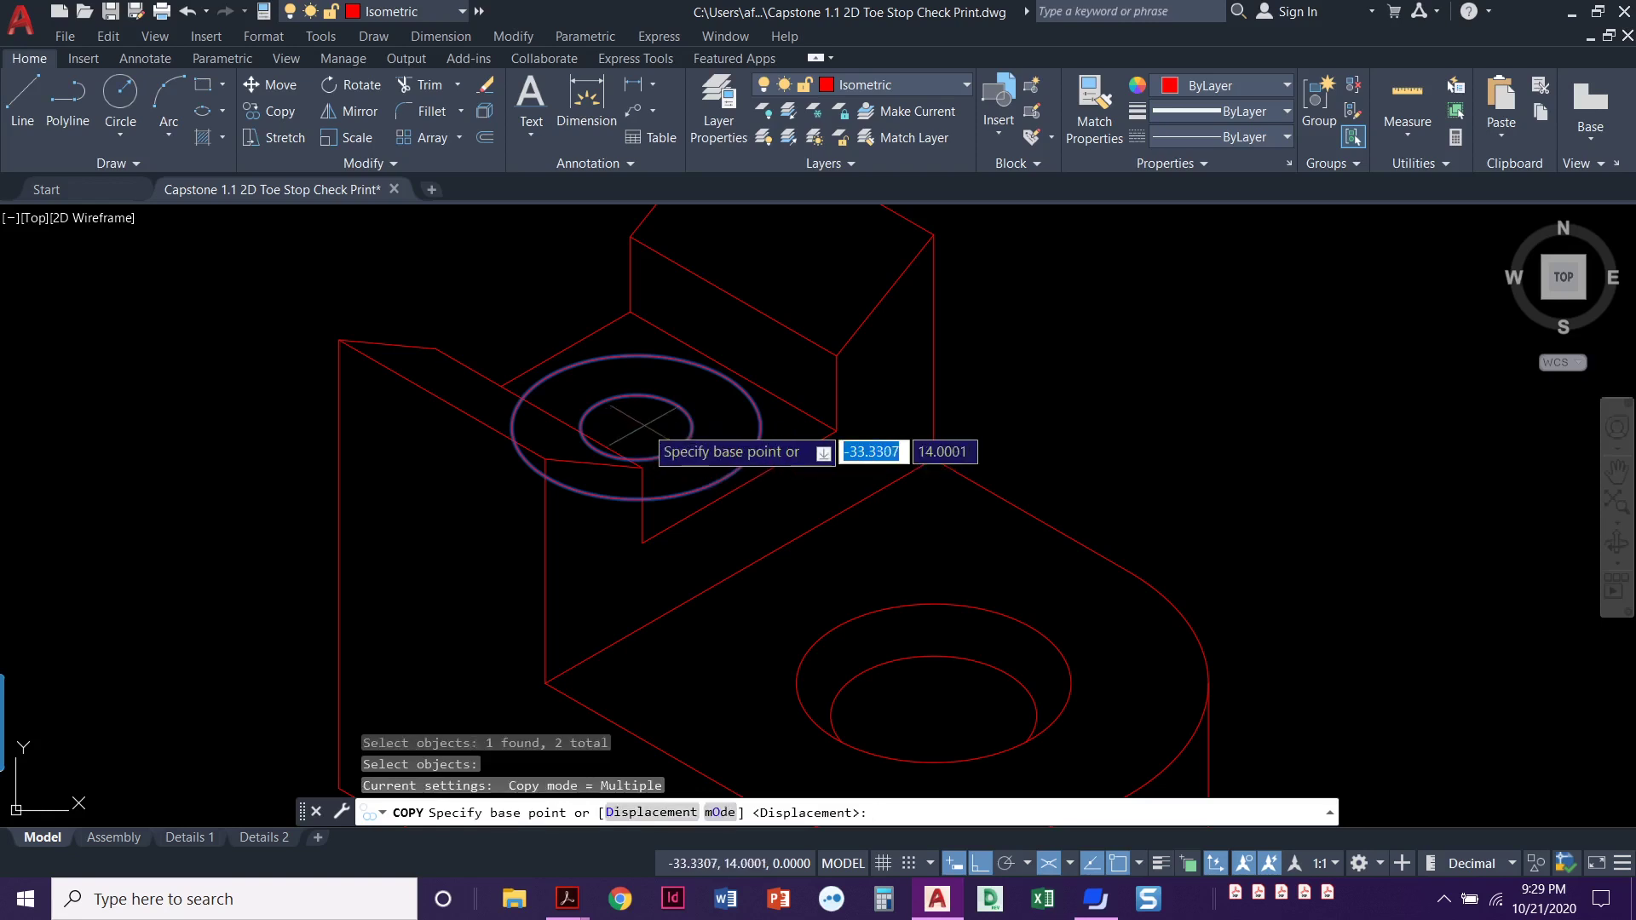
click(637, 427)
scroll(641, 460, down, 2)
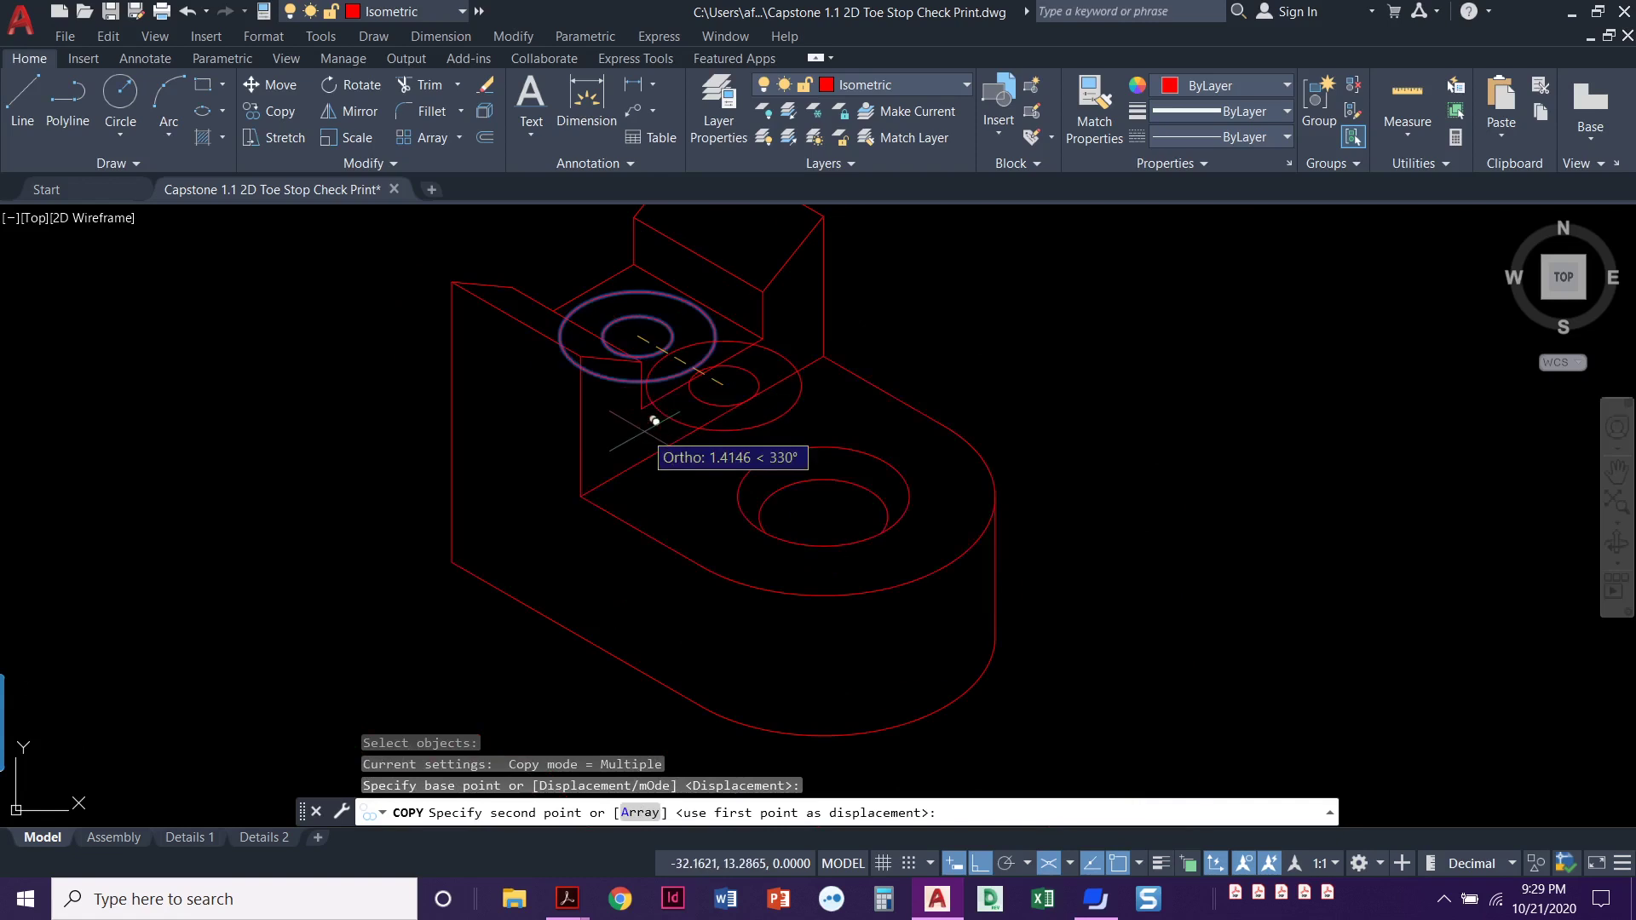
key(F5)
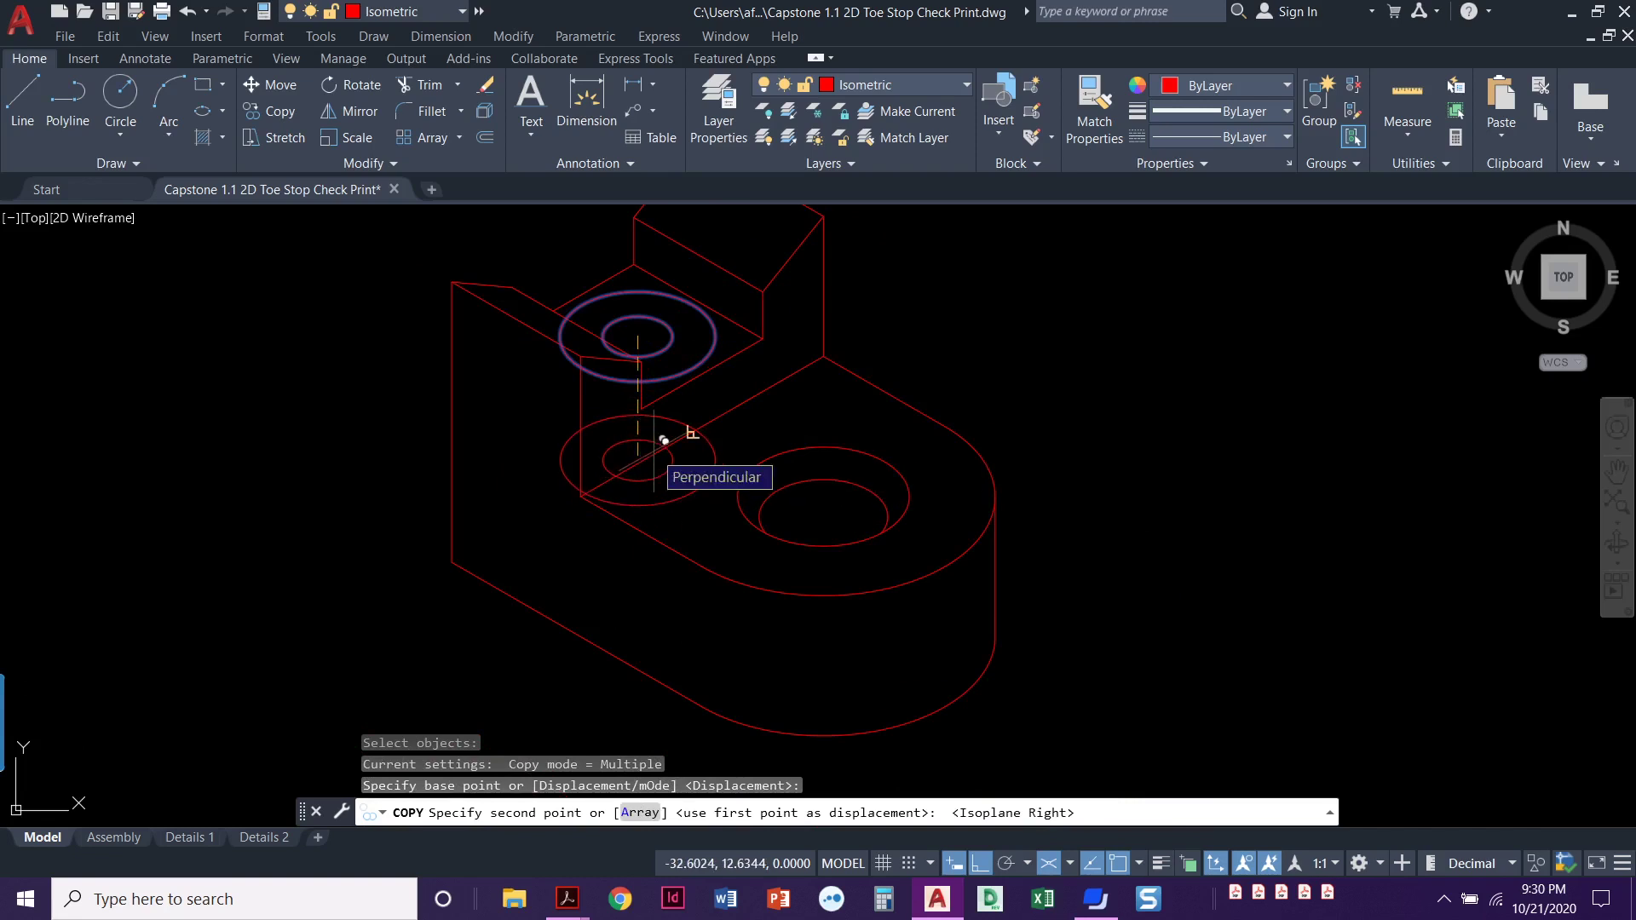
scroll(639, 607, down, 3)
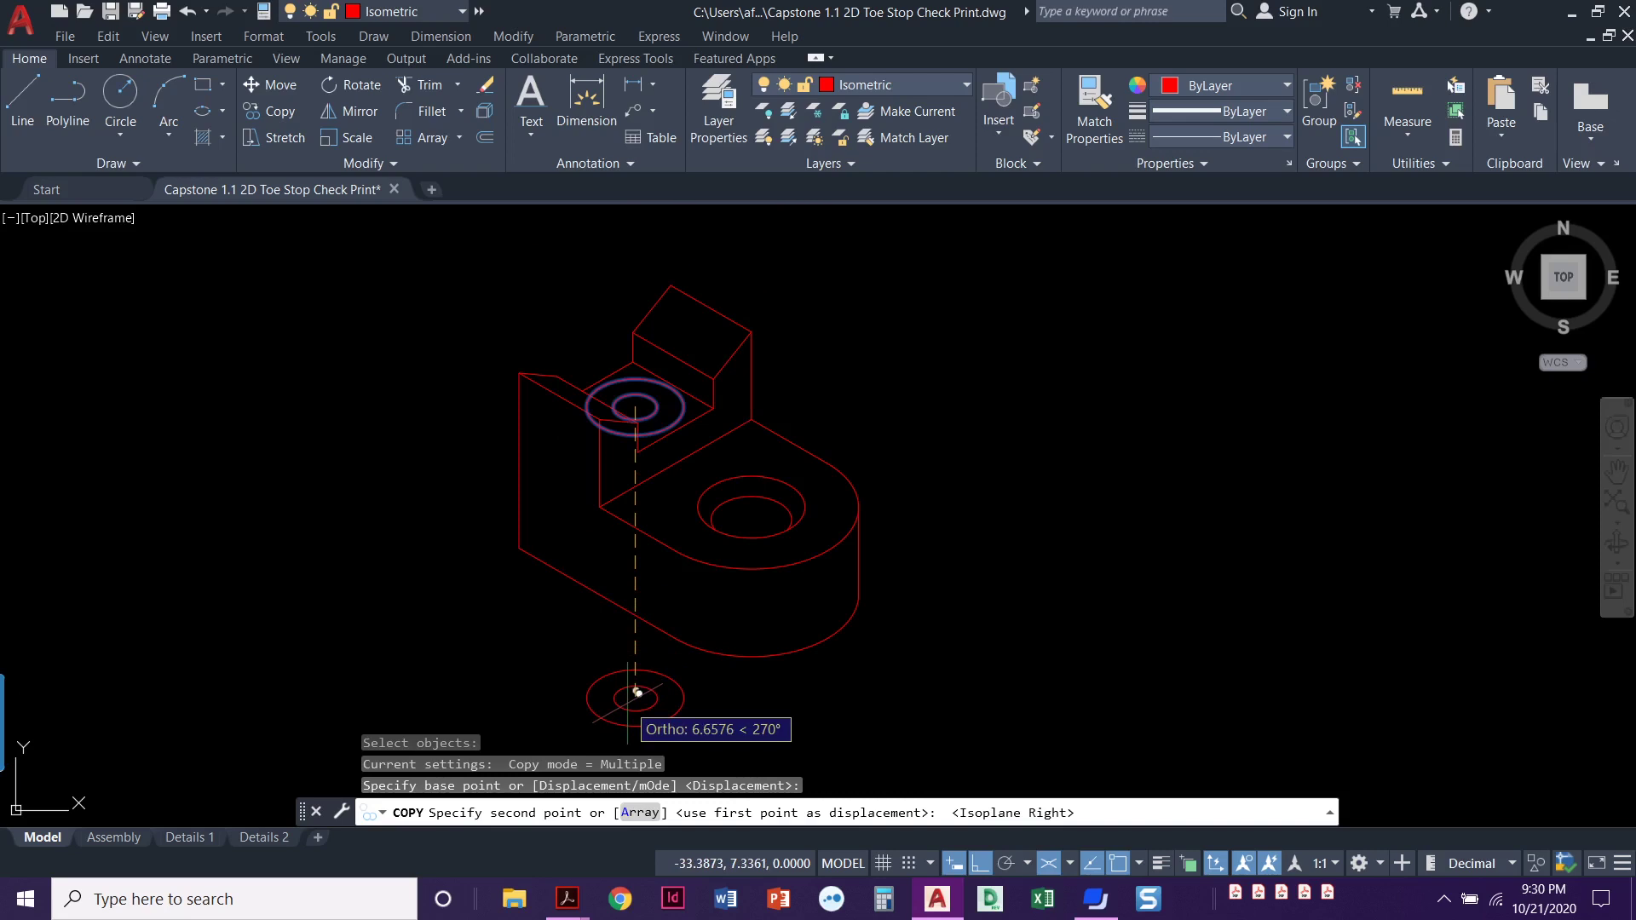
text(.)
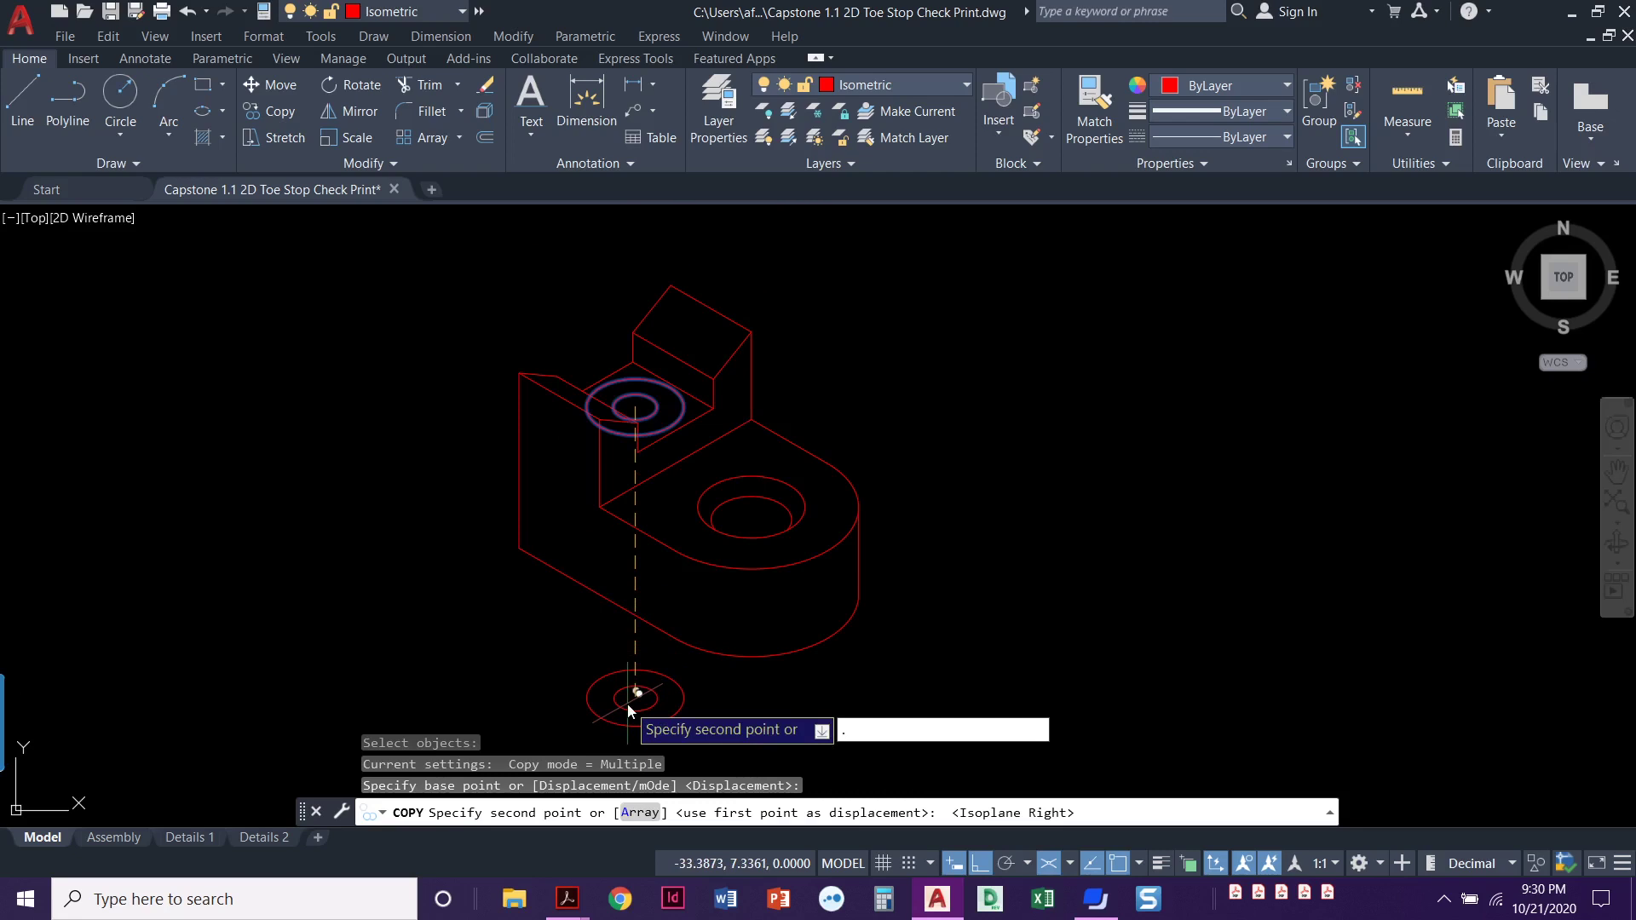
text(186)
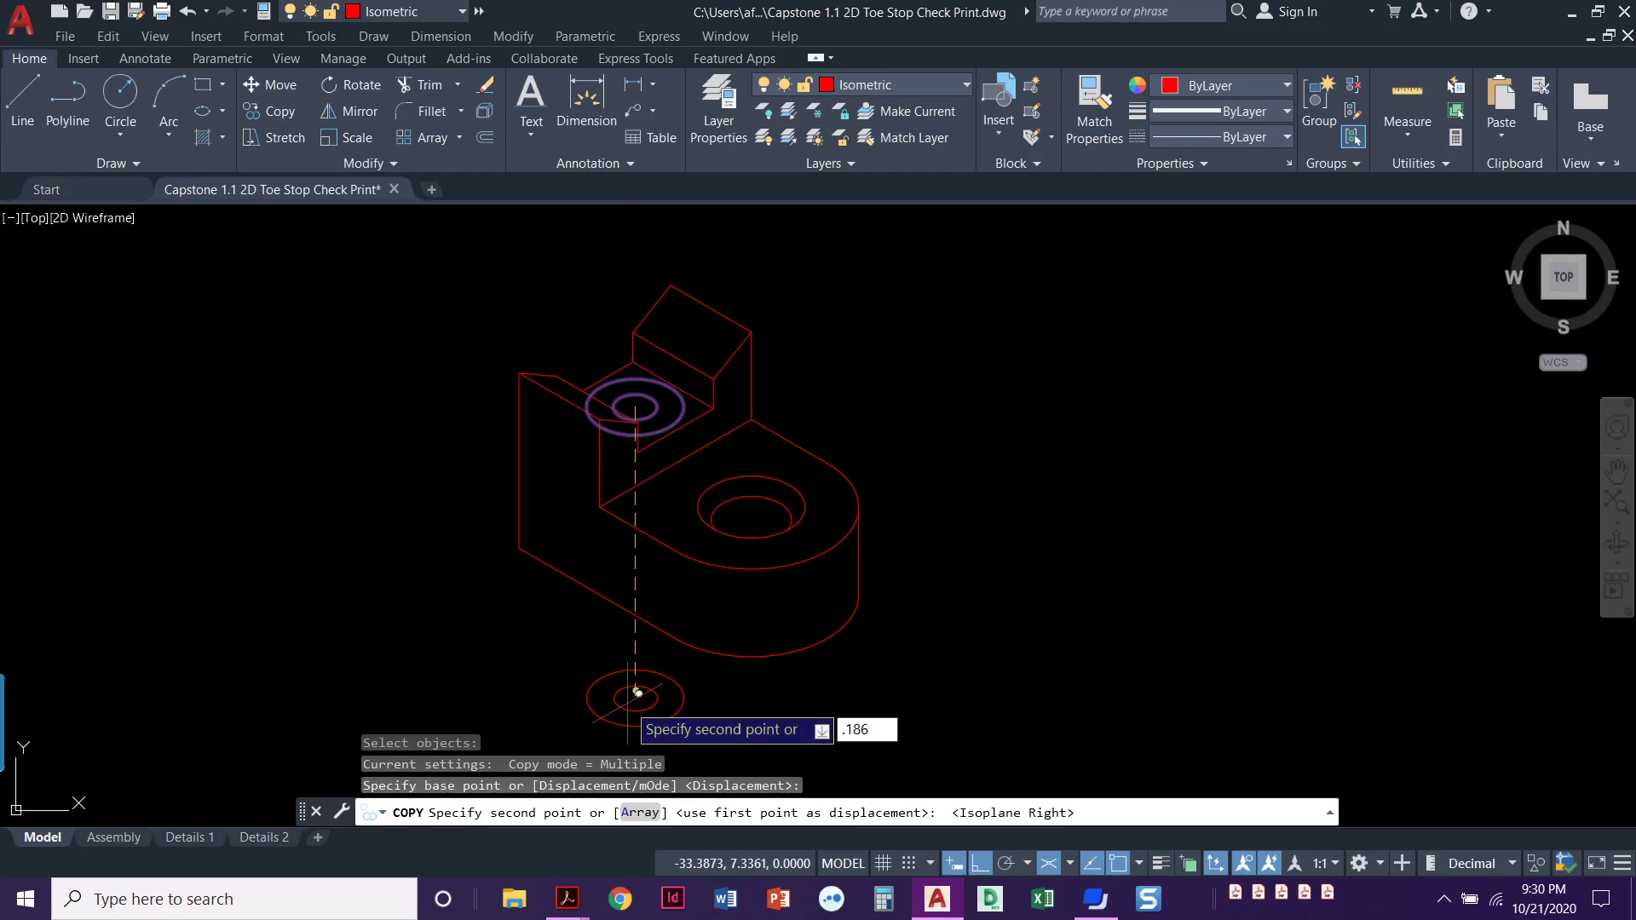
key(Return)
key(Return)
Erase the upper .812 isocircle, keeping only its lowered copy
scroll(615, 391, up, 6)
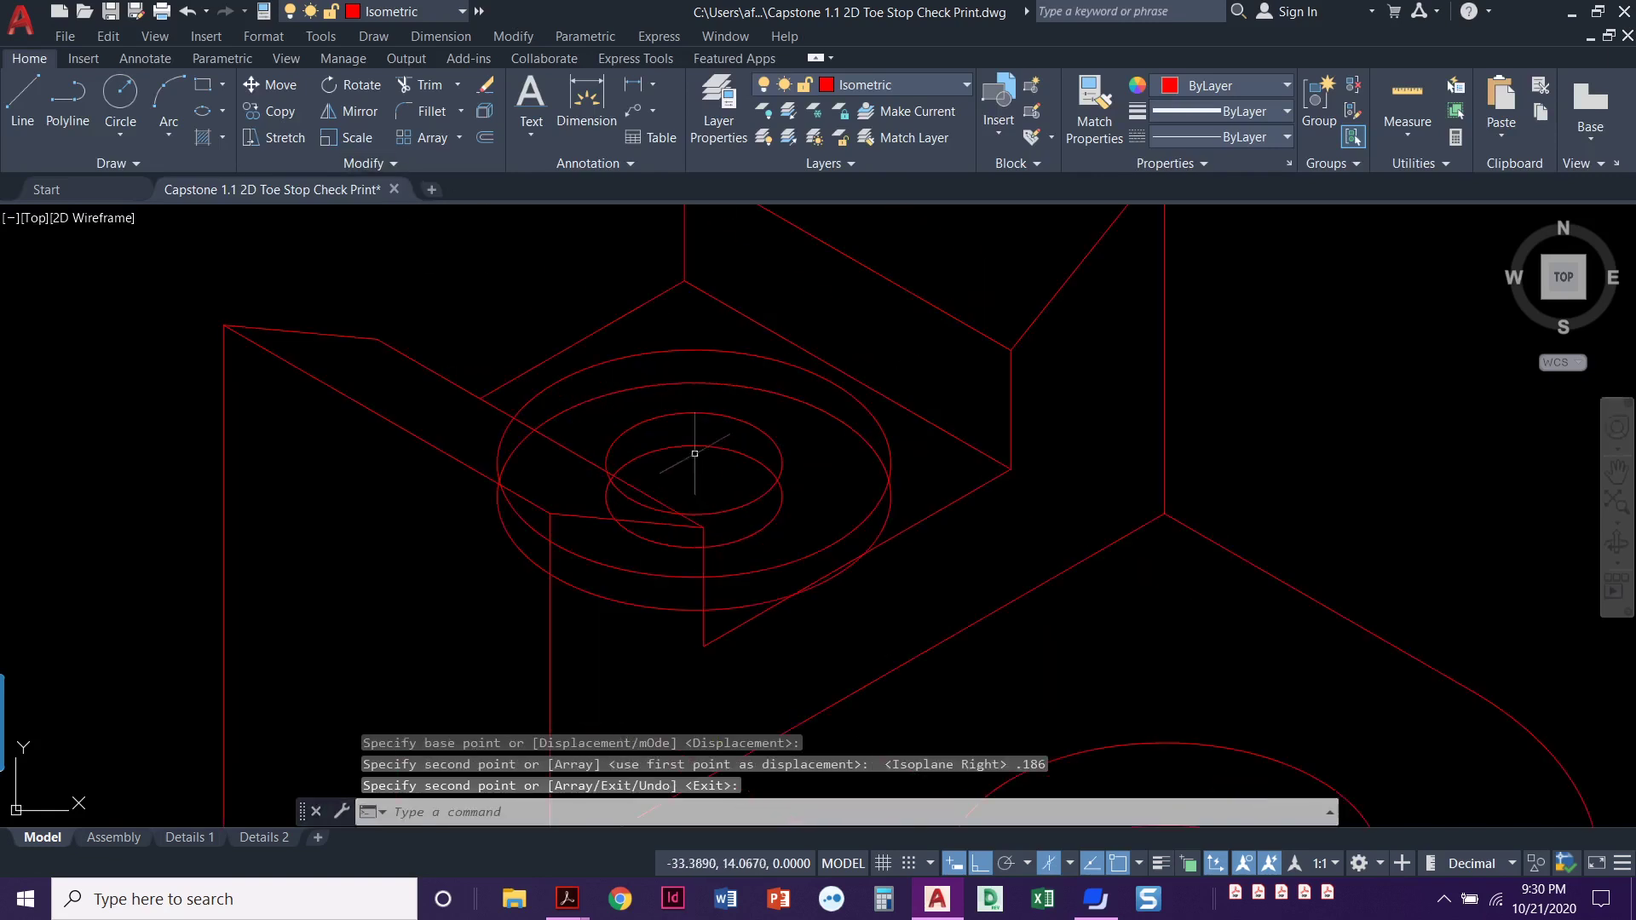
click(720, 414)
key(Delete)
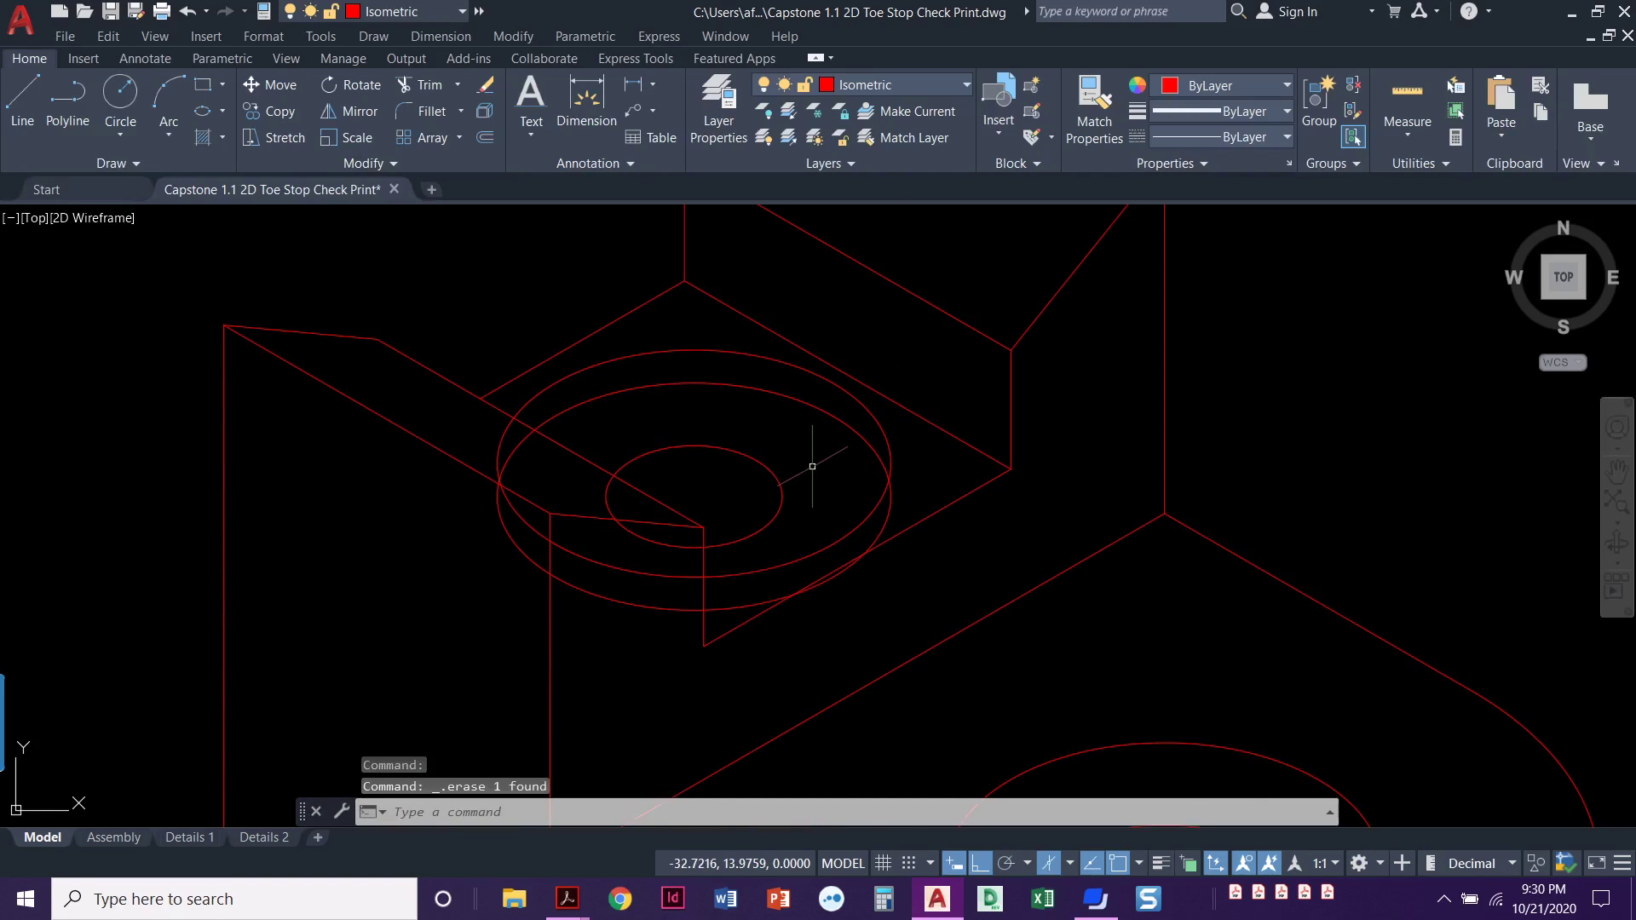
Trim the three counterbore isocircles where they are hidden behind the notch's front-left wall
click(423, 85)
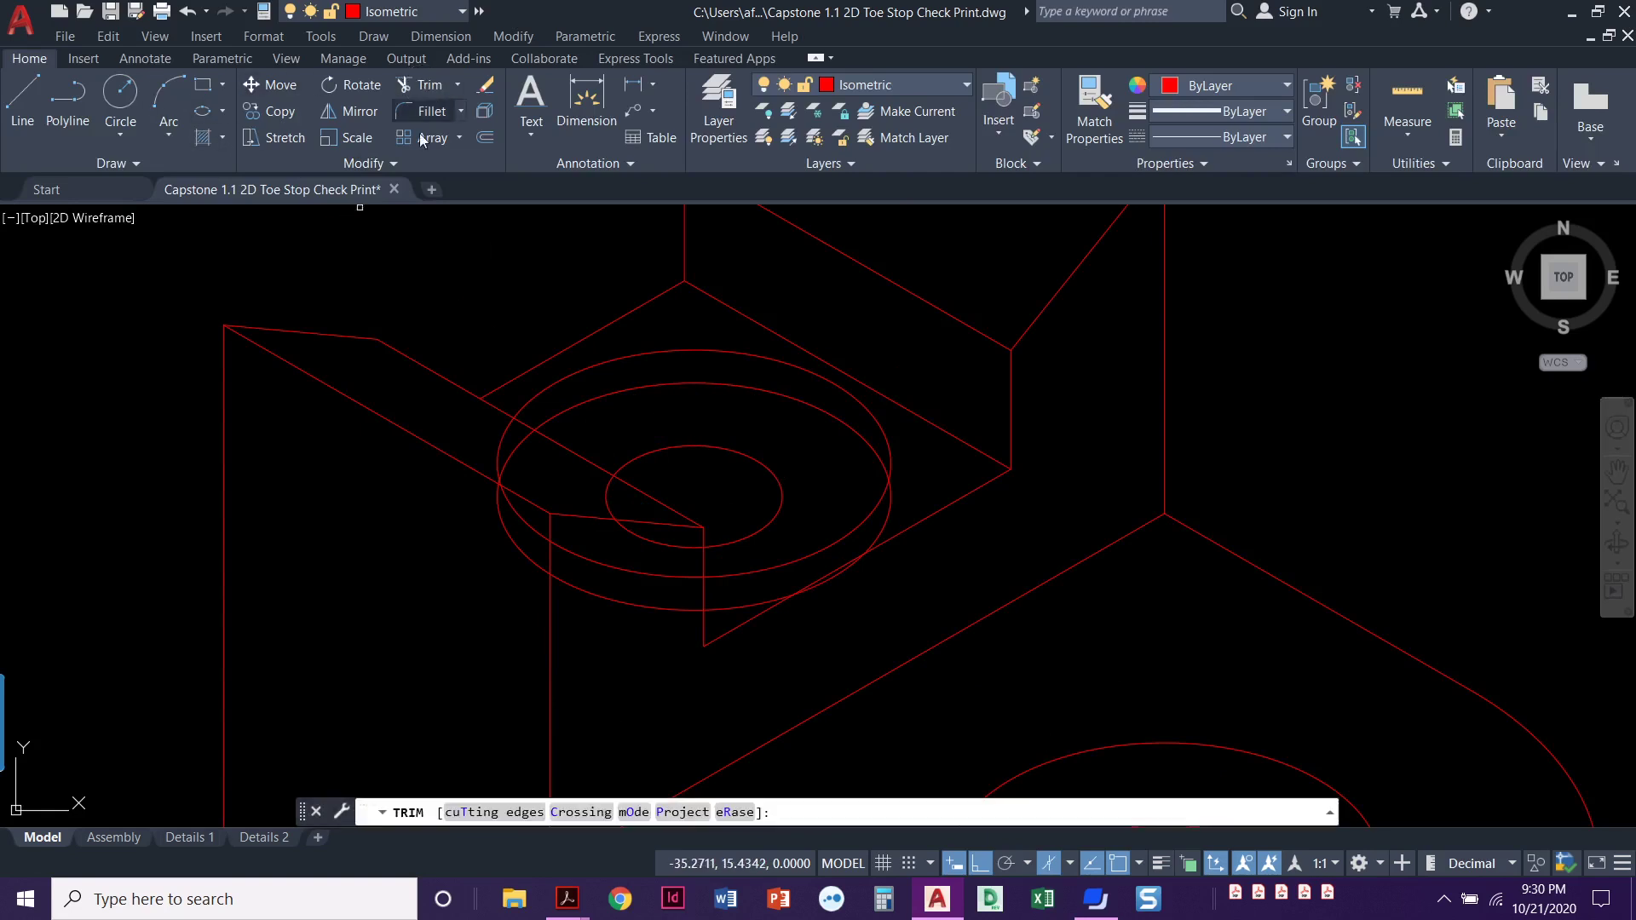
click(502, 433)
click(514, 445)
scroll(497, 508, up, 5)
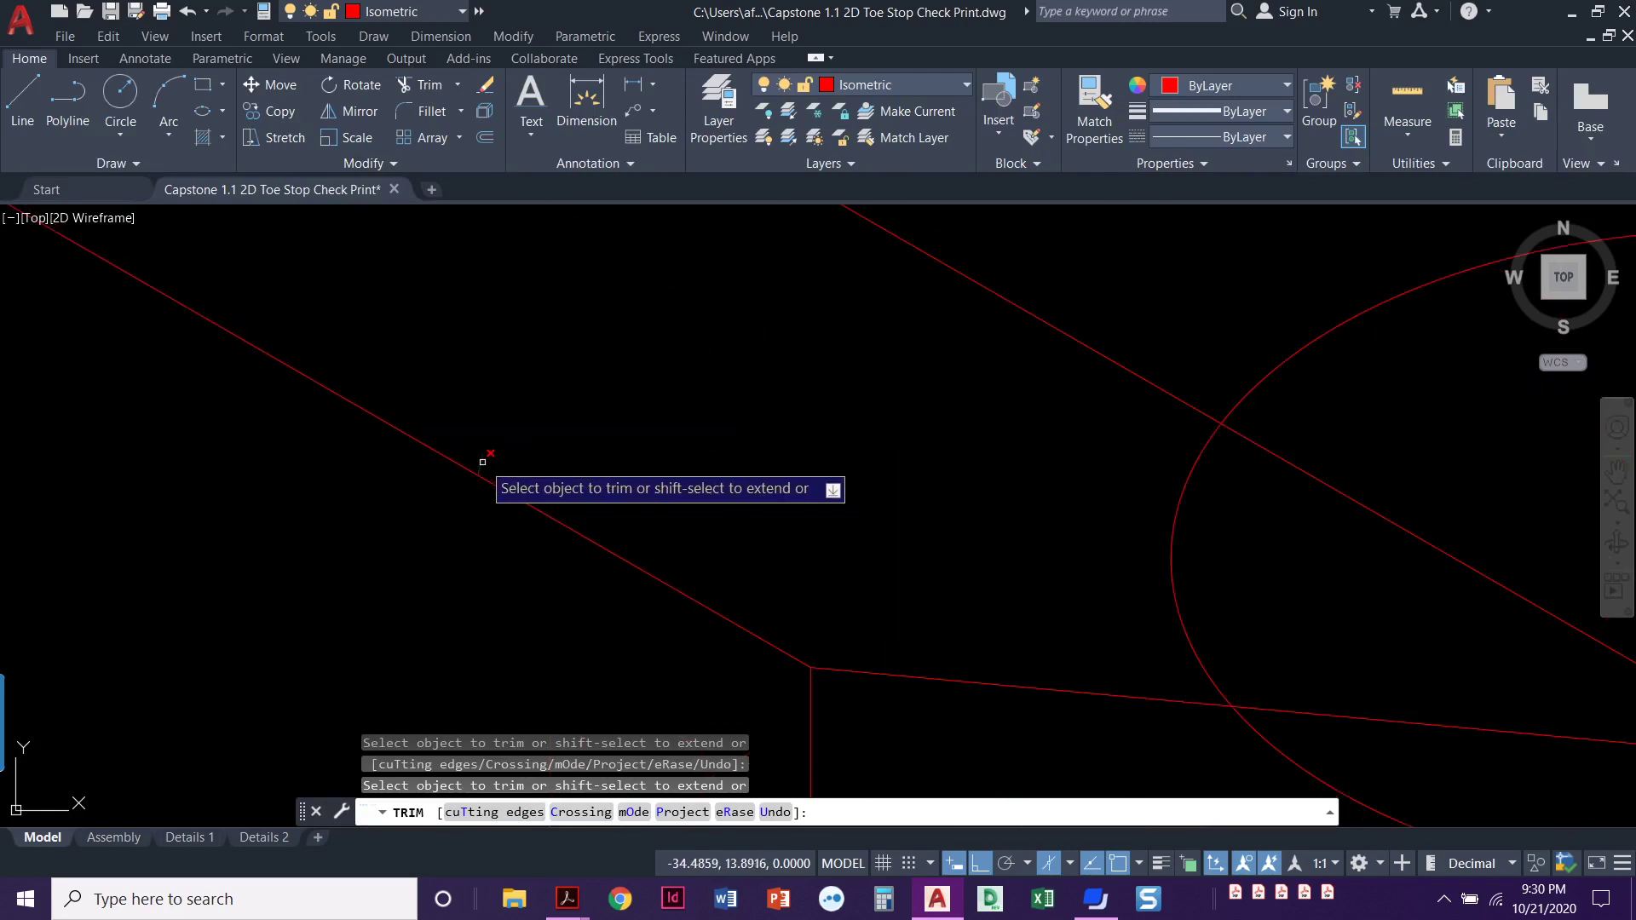
scroll(507, 494, down, 4)
middle_drag(506, 524, 454, 514)
click(615, 528)
click(560, 564)
click(554, 613)
scroll(579, 631, down, 2)
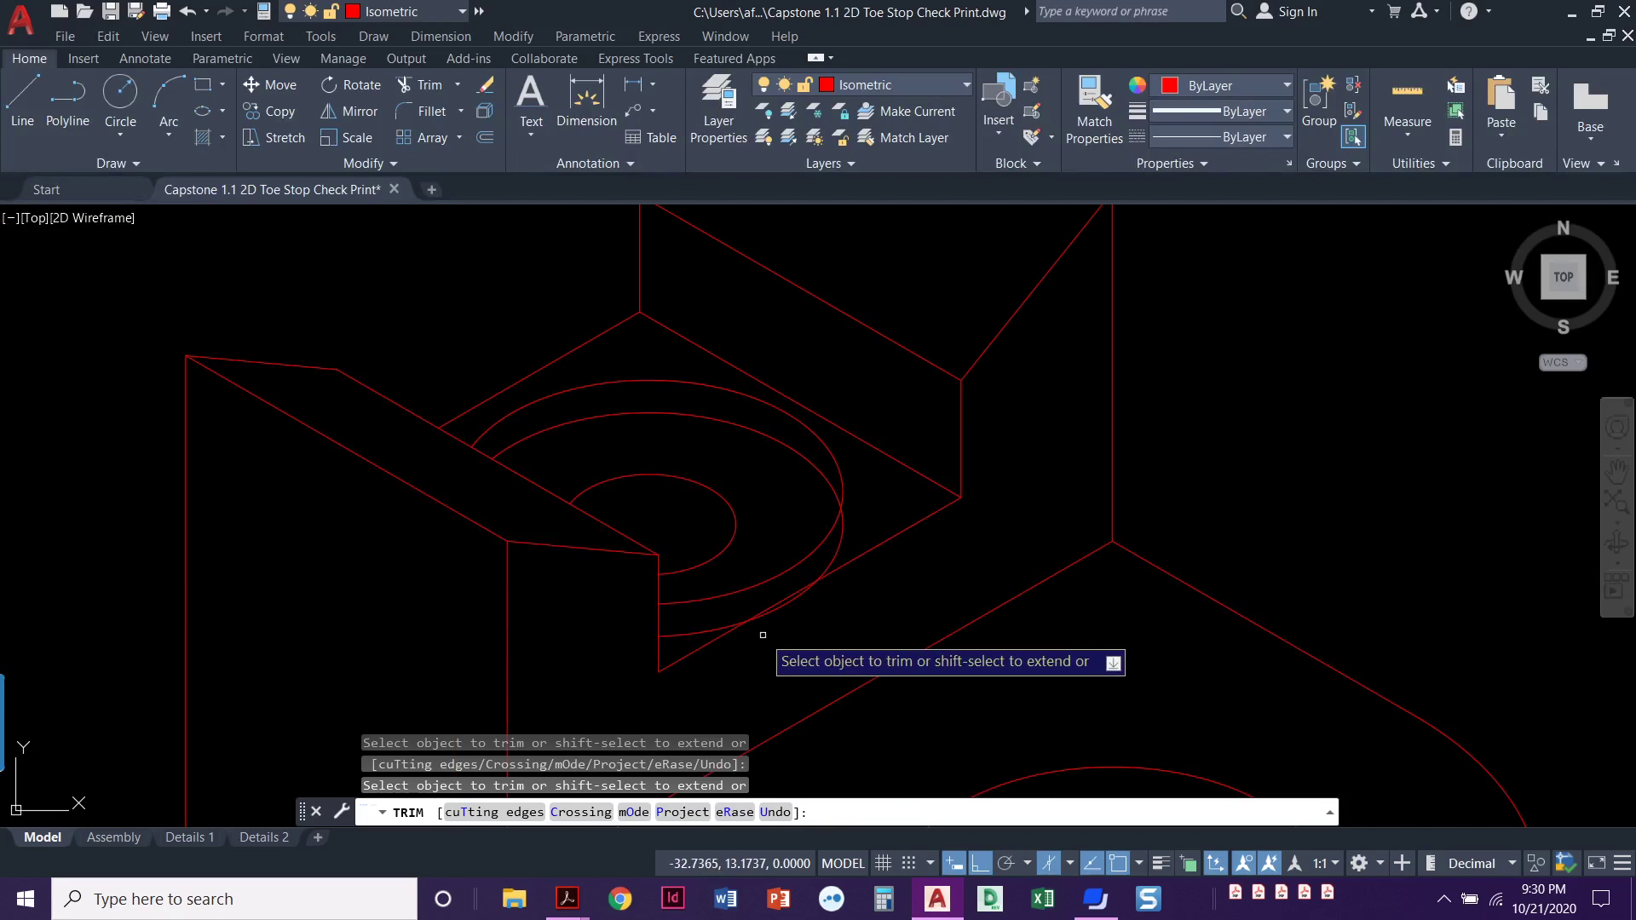
Trim away the parts of the lowered 1.812 isocircle that extend beyond the counterbore rim
click(705, 629)
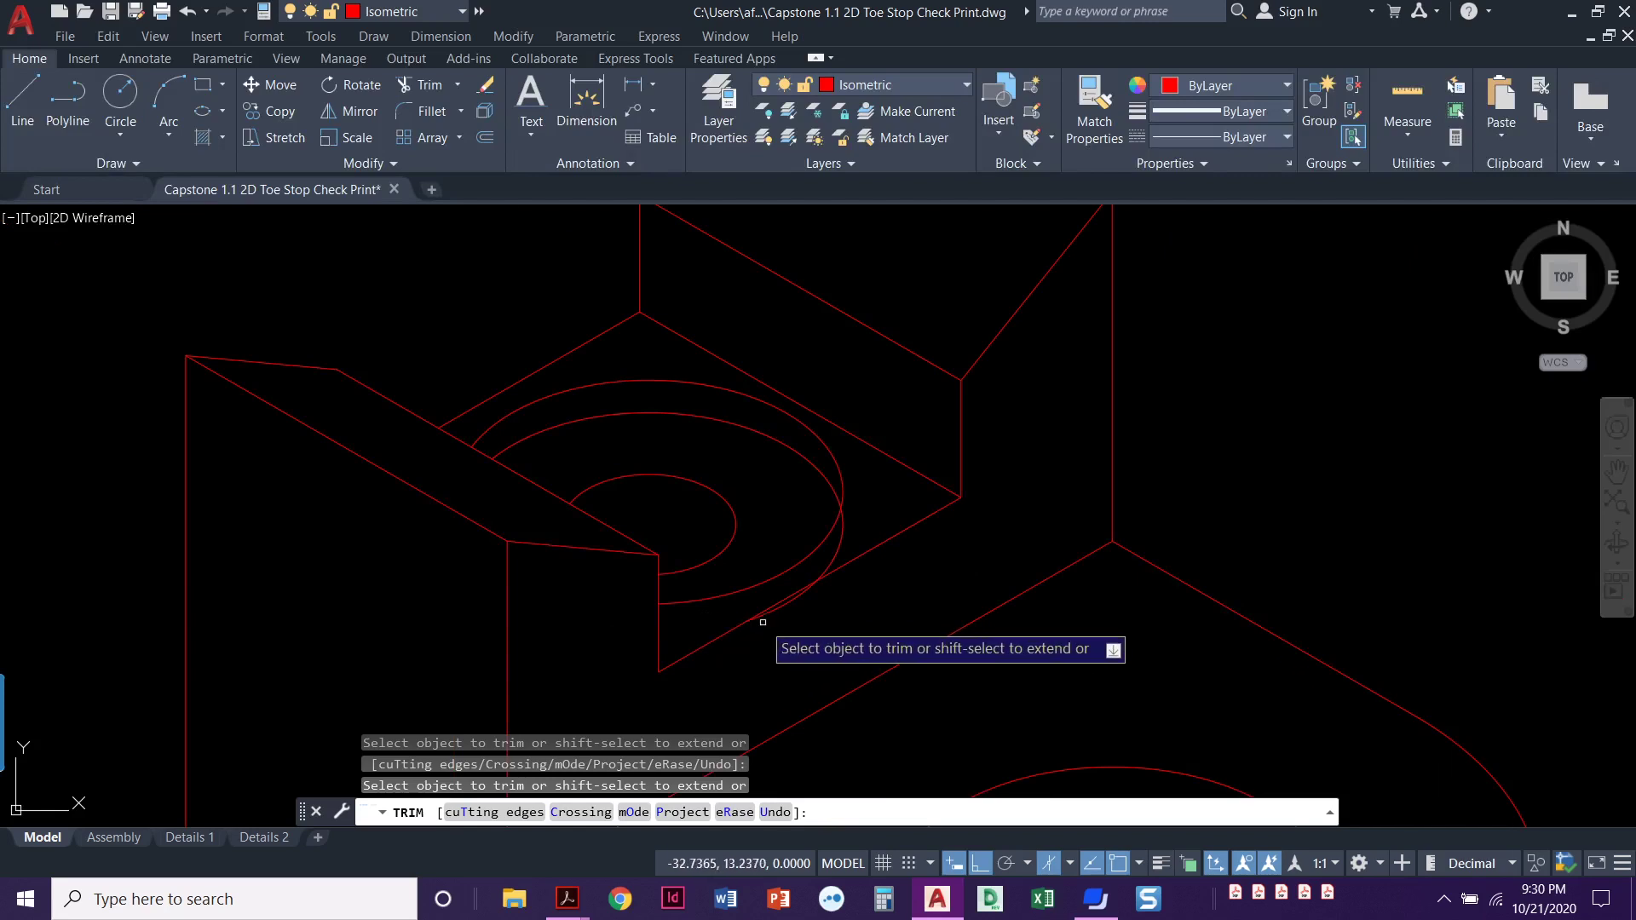
click(833, 556)
key(Return)
Draw a construction line 2 units long at 210° from the countersink rim's center to the top face's front edge
scroll(784, 628, down, 2)
middle_drag(783, 626, 778, 611)
scroll(779, 612, down, 3)
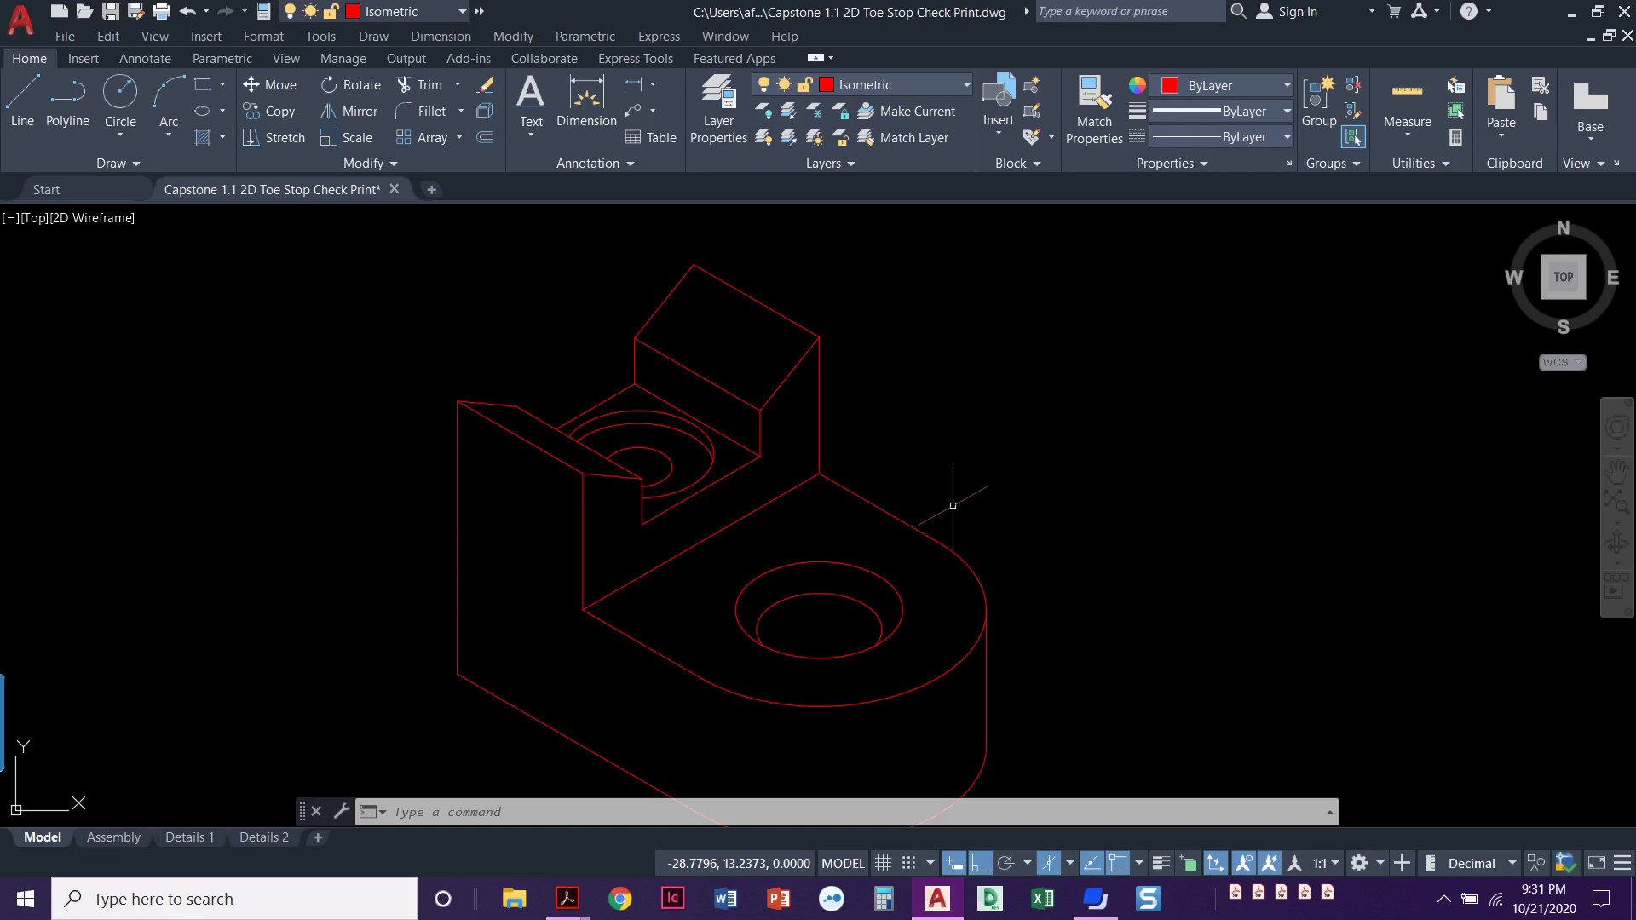
middle_drag(951, 509, 848, 393)
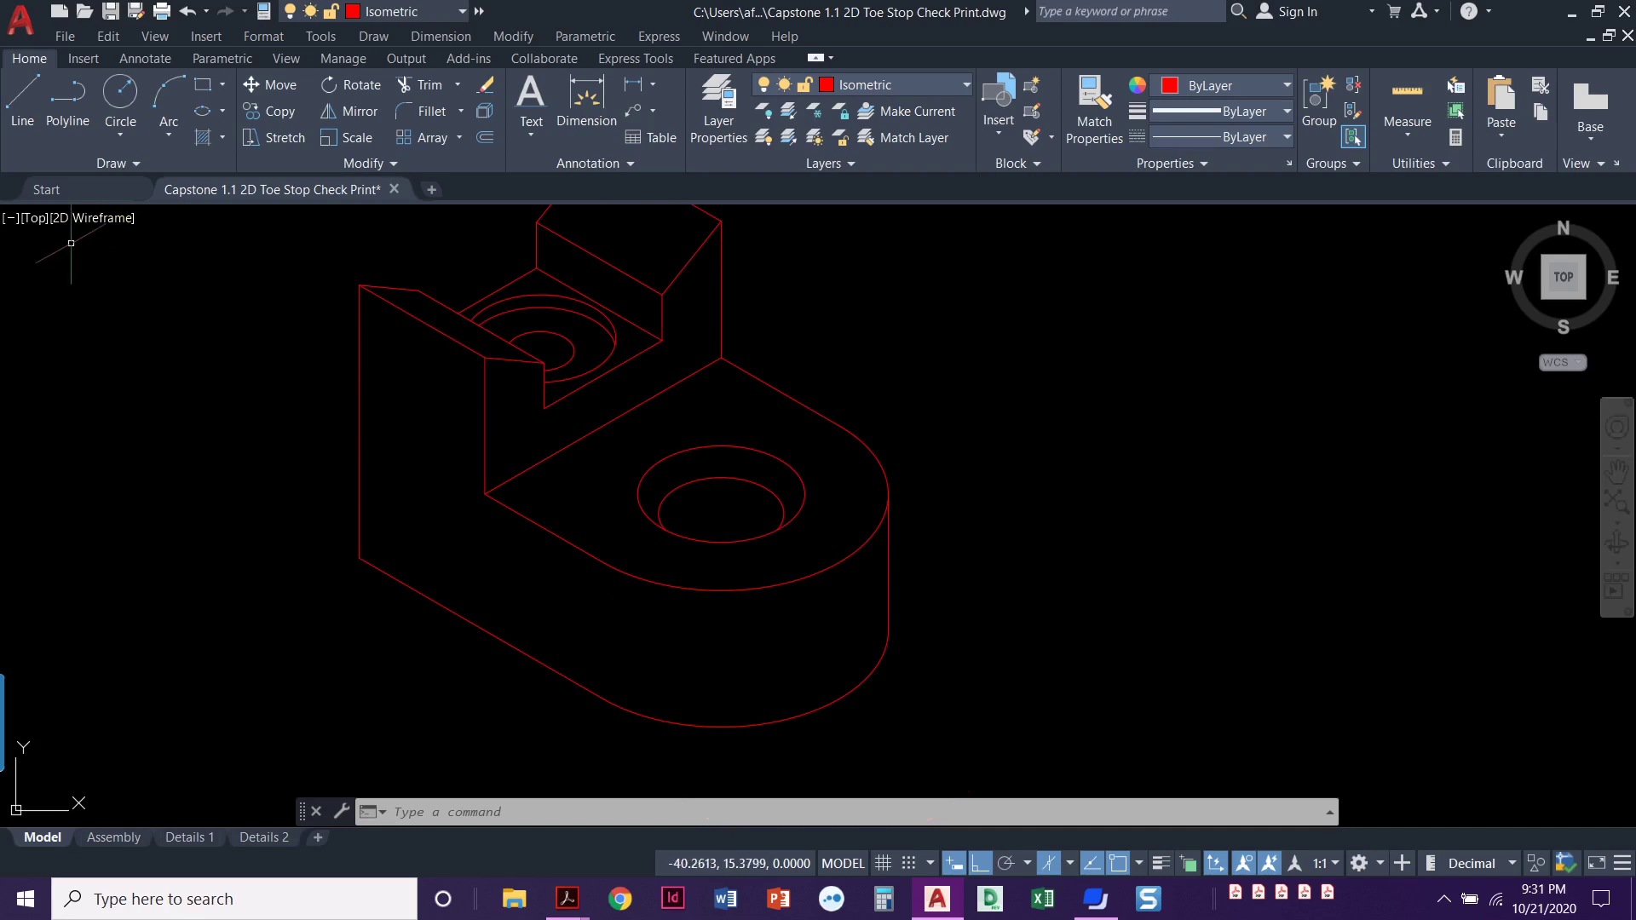
click(23, 96)
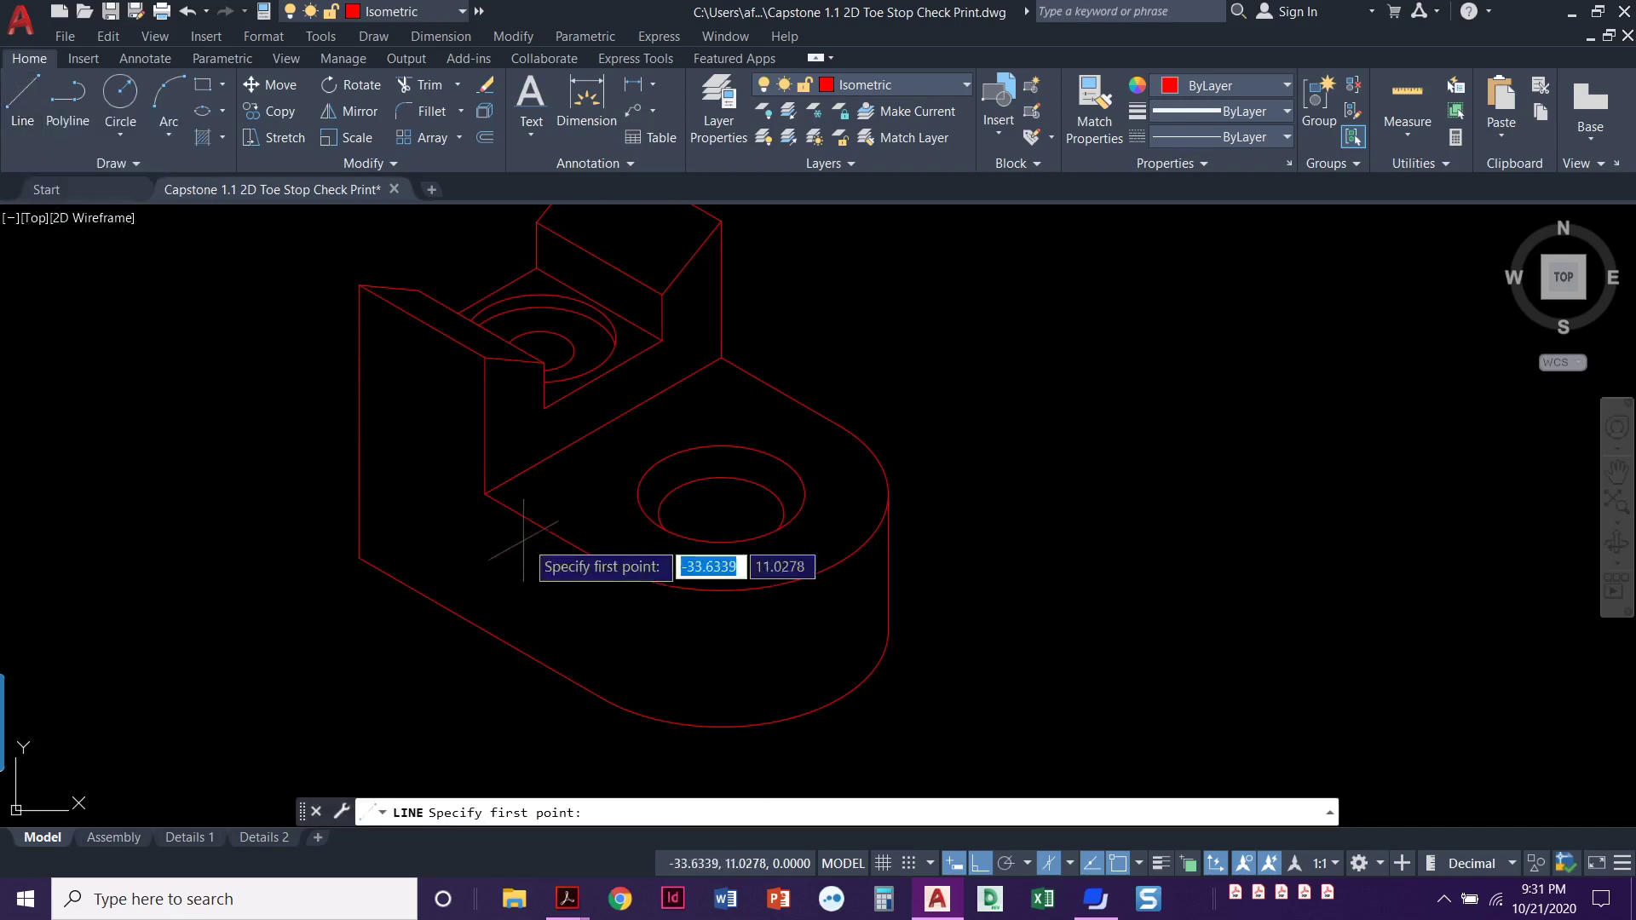
click(721, 494)
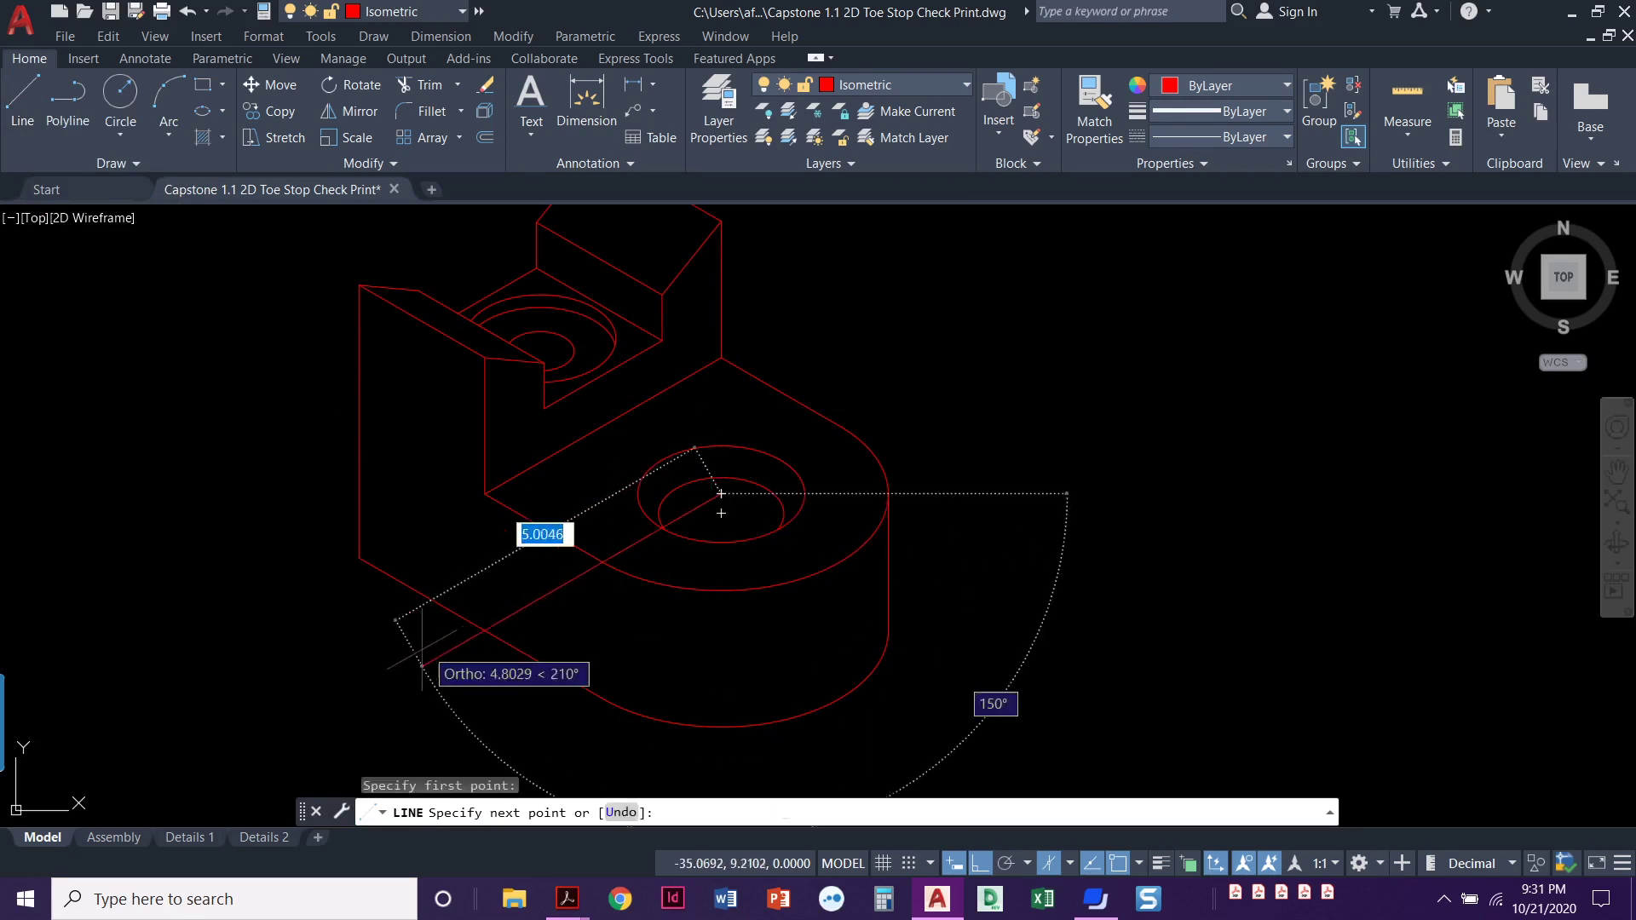
text(2)
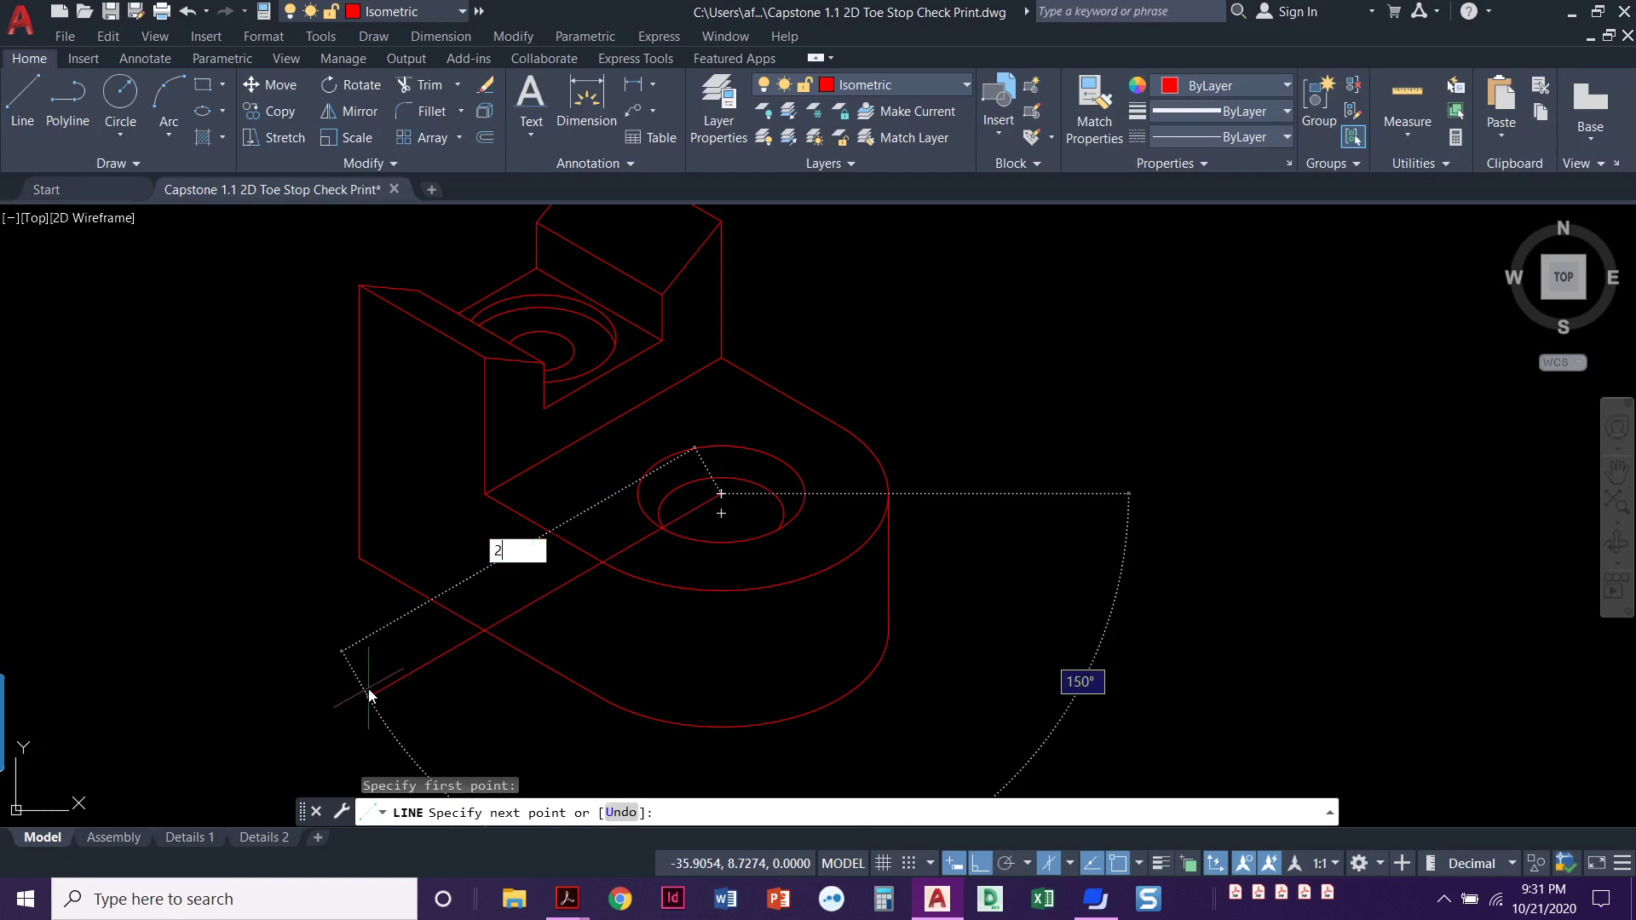
key(Return)
key(Return)
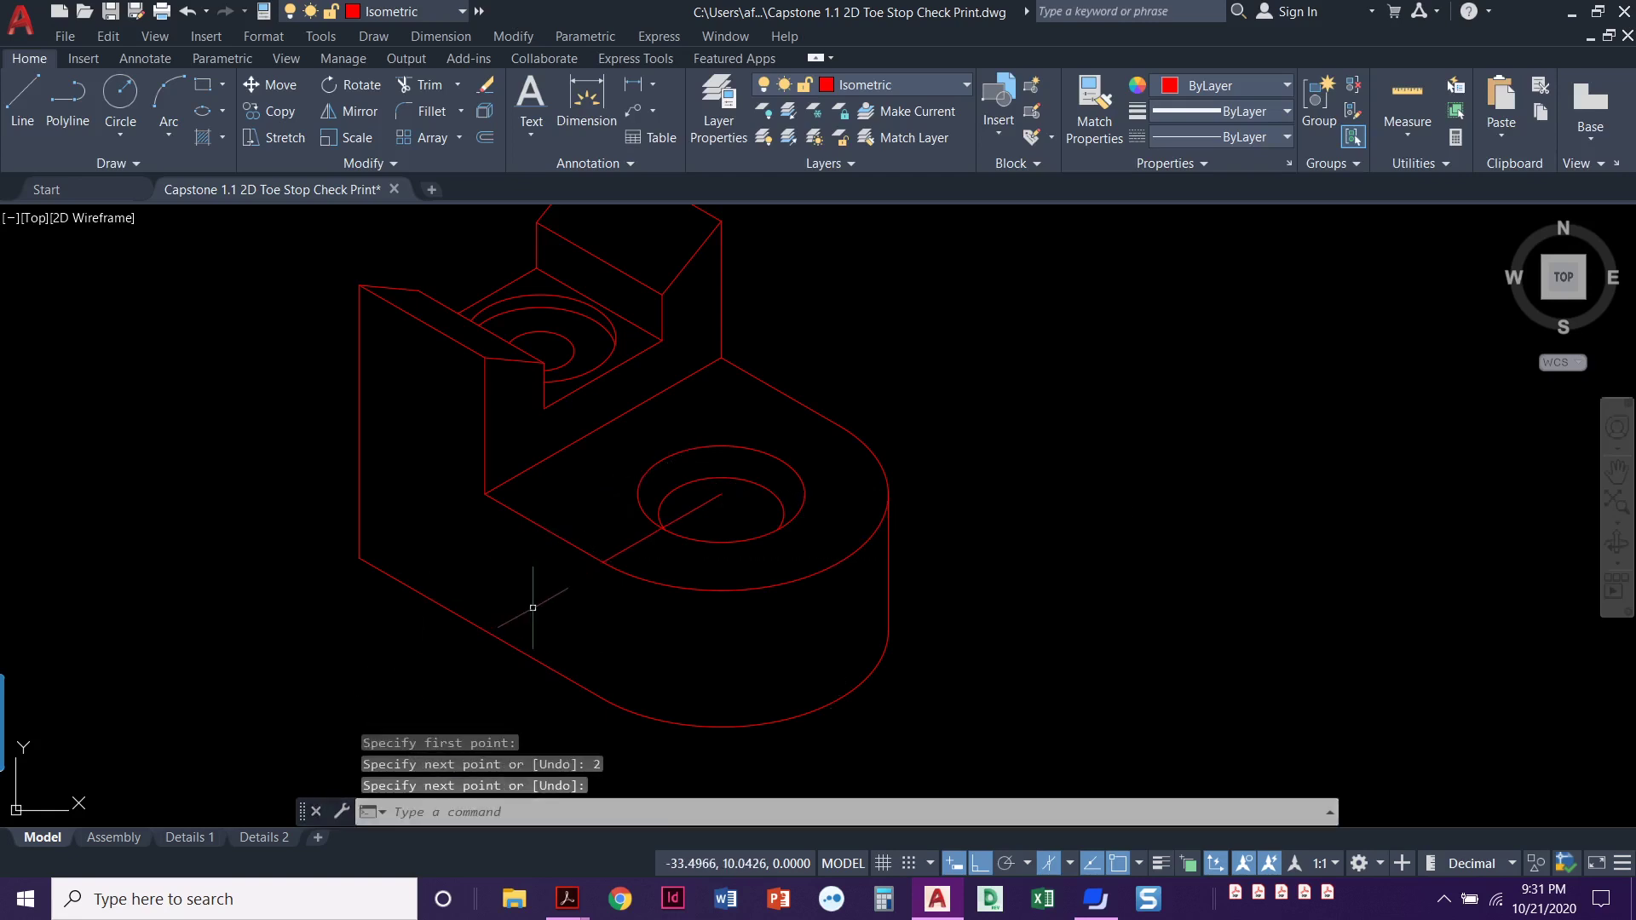
Draw a vertical line 1.25 units down from the construction line's end on the front edge
text(l)
key(Return)
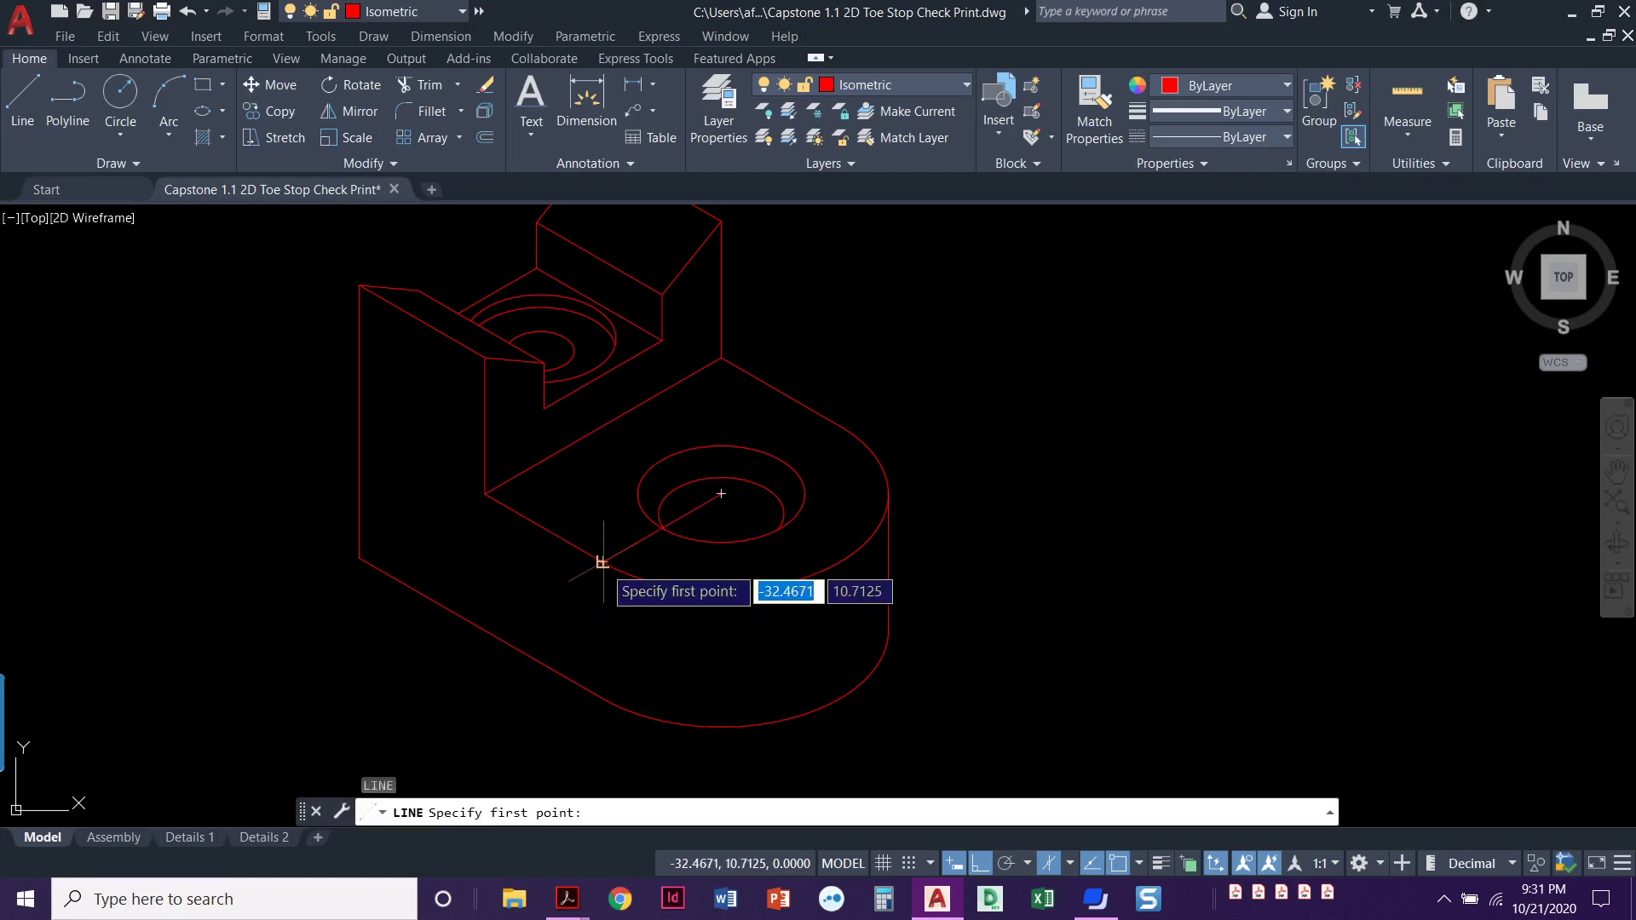
click(603, 561)
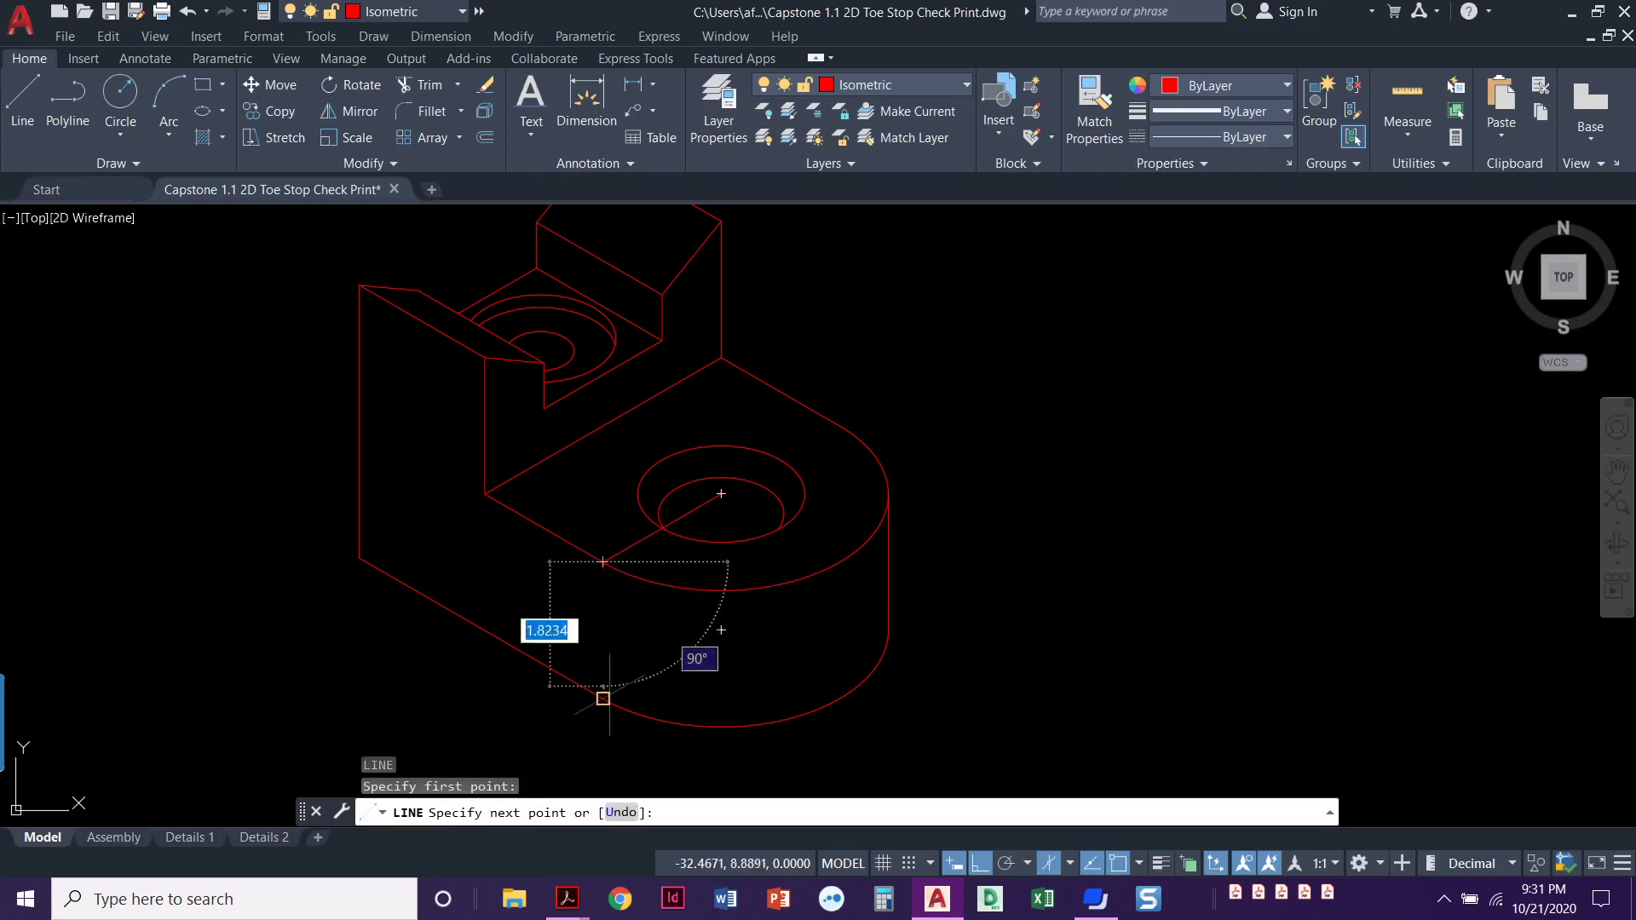
middle_drag(603, 739, 609, 608)
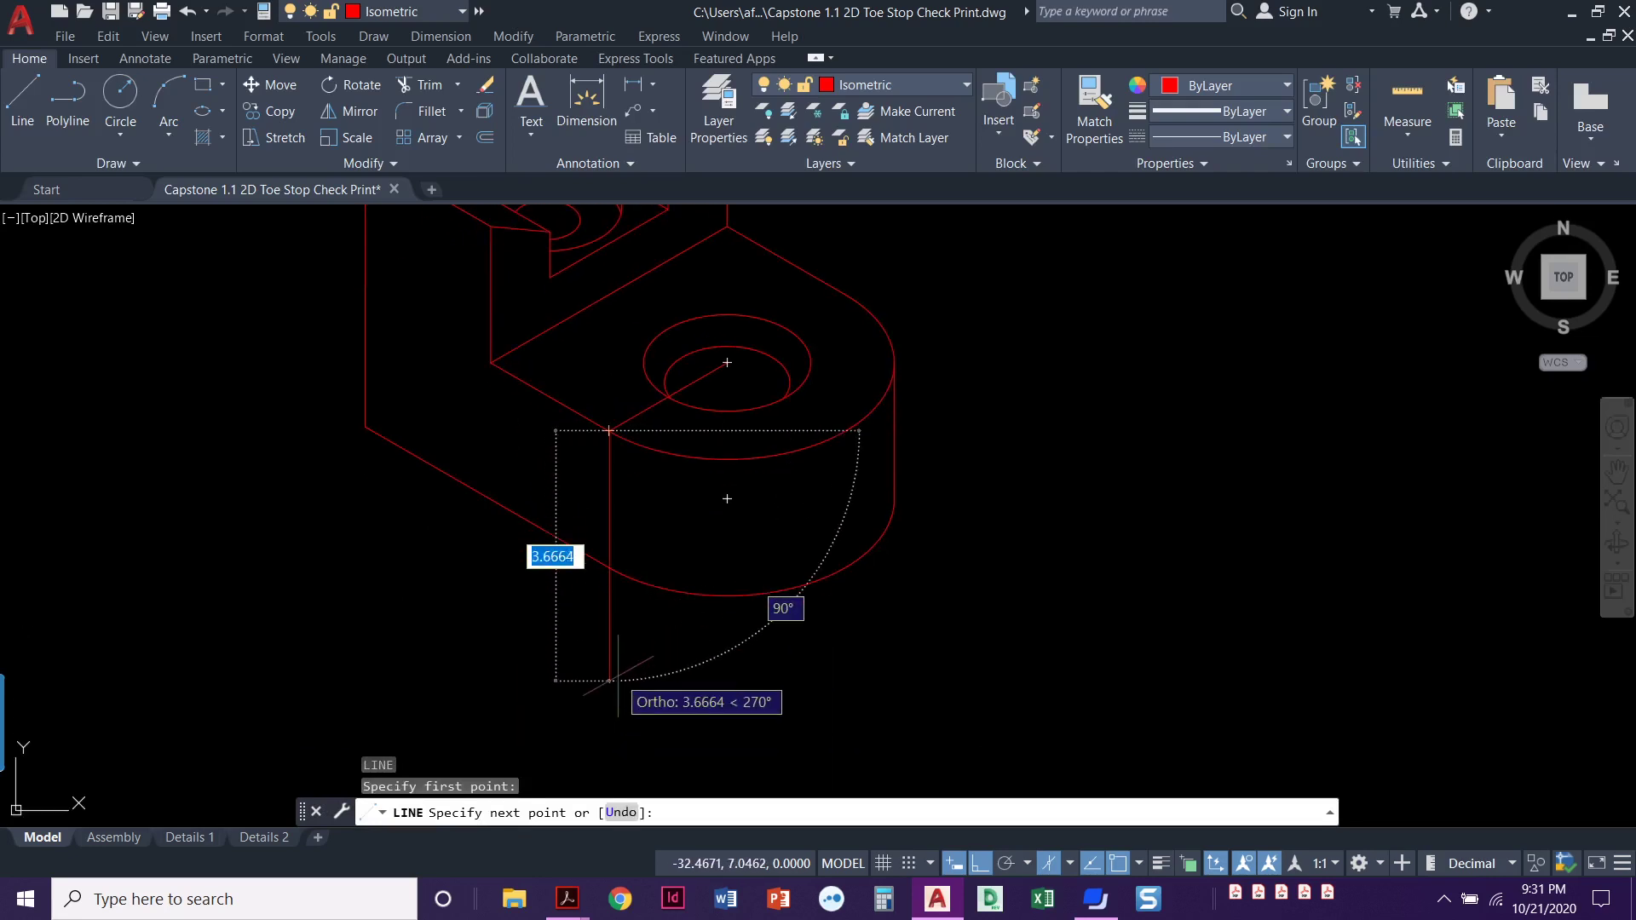
text(1.2)
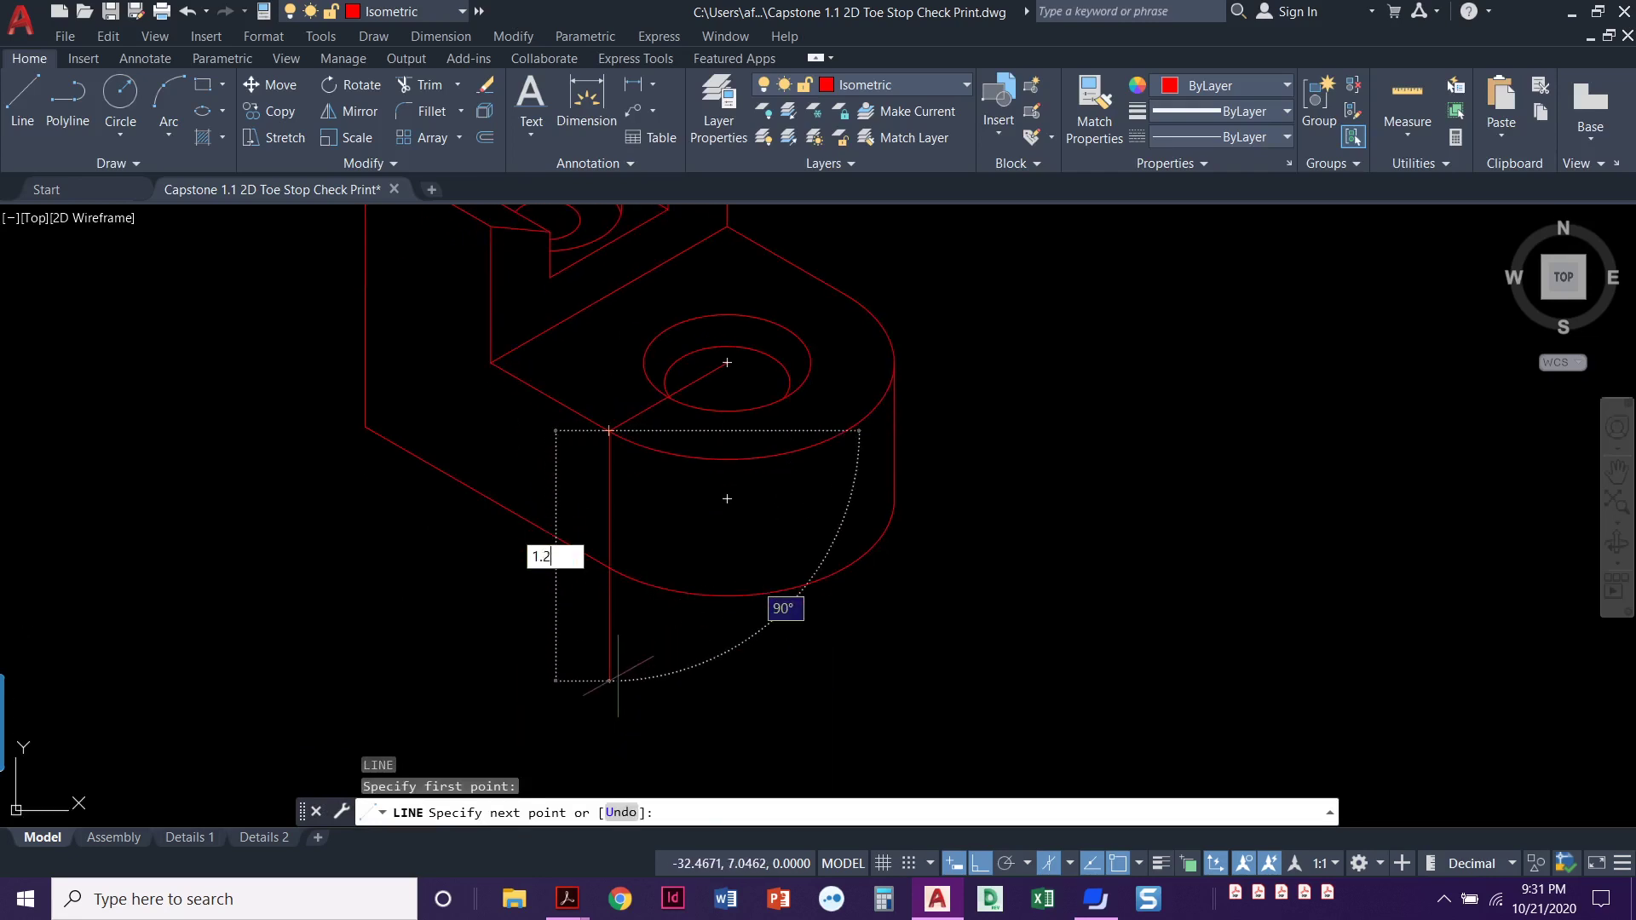
text(5)
key(Return)
key(Return)
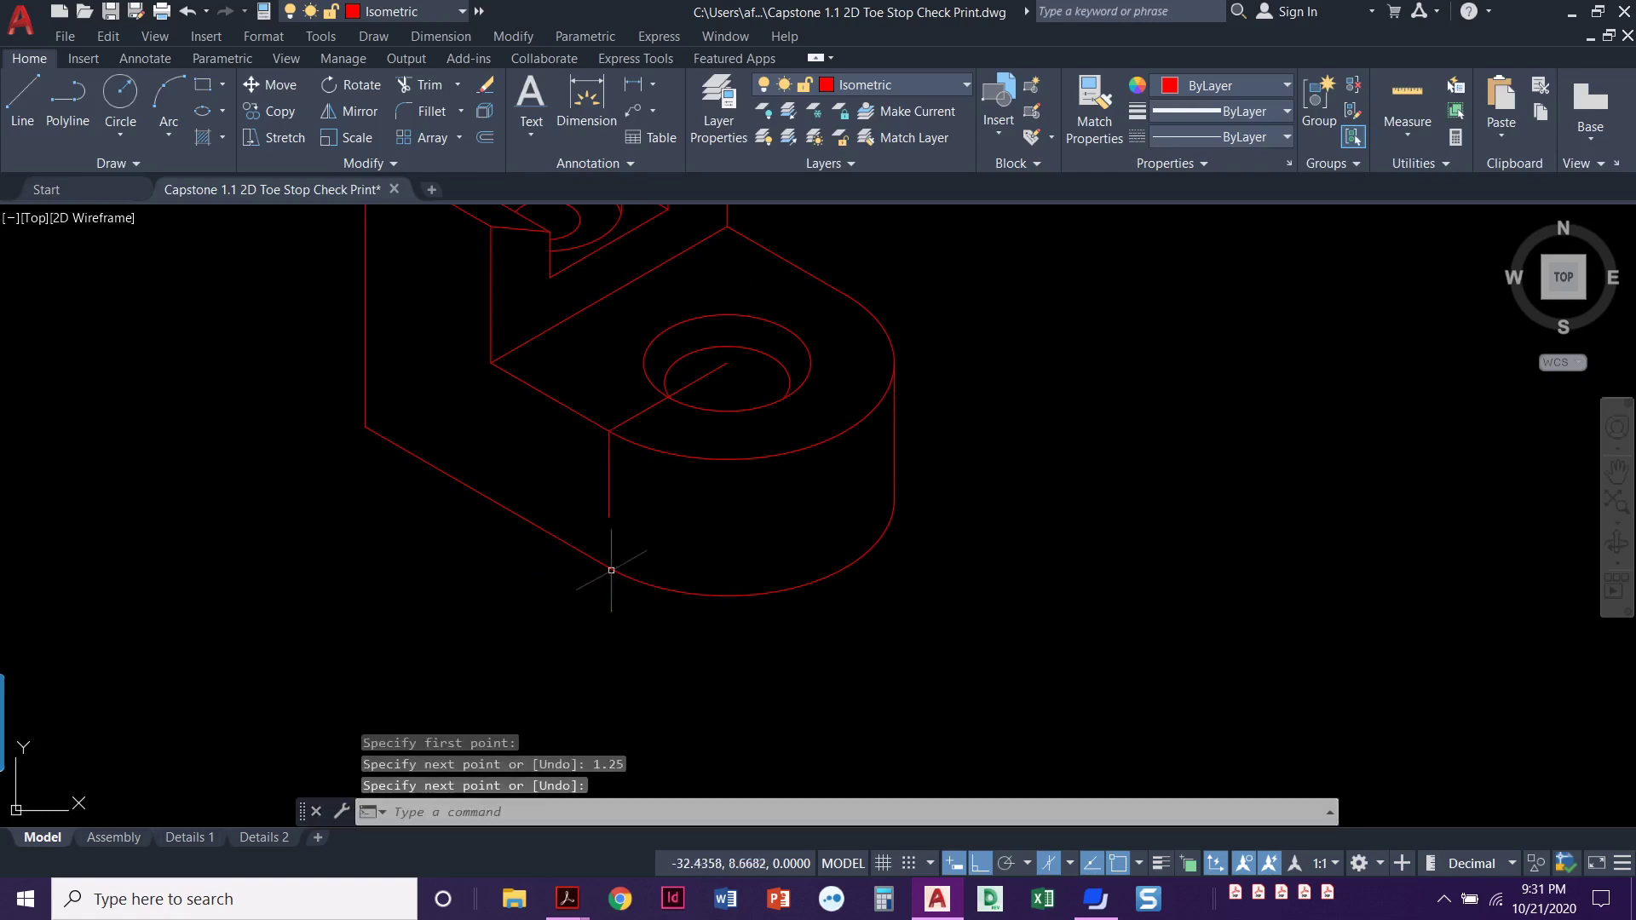
Erase the 2-unit construction line on the top face and clear any remaining selection
click(646, 408)
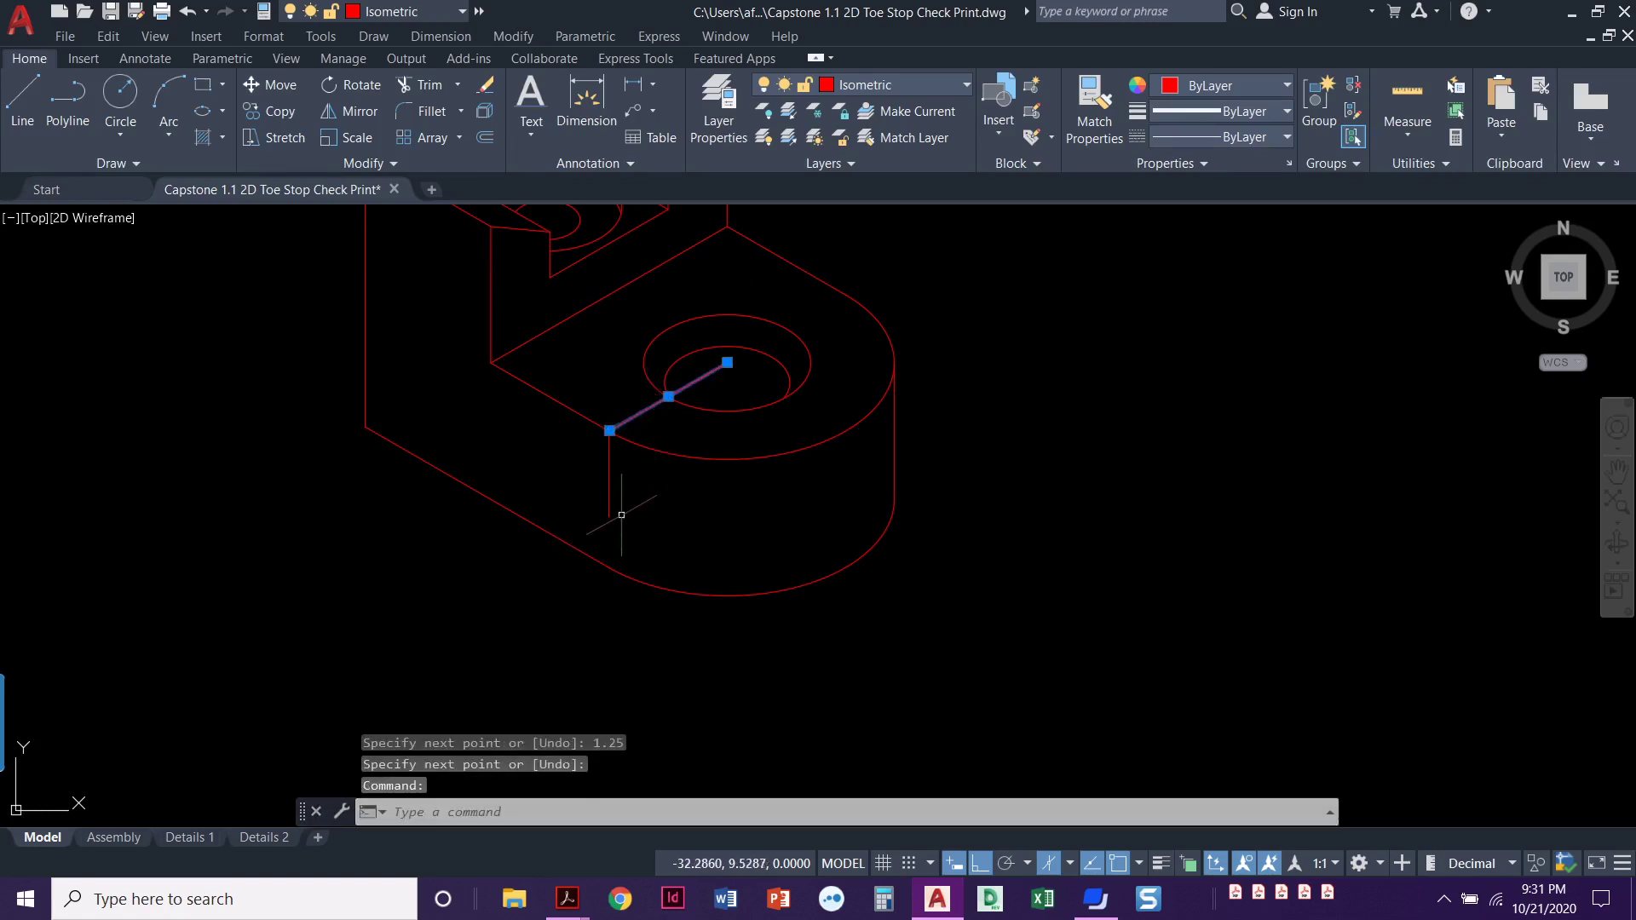
click(628, 442)
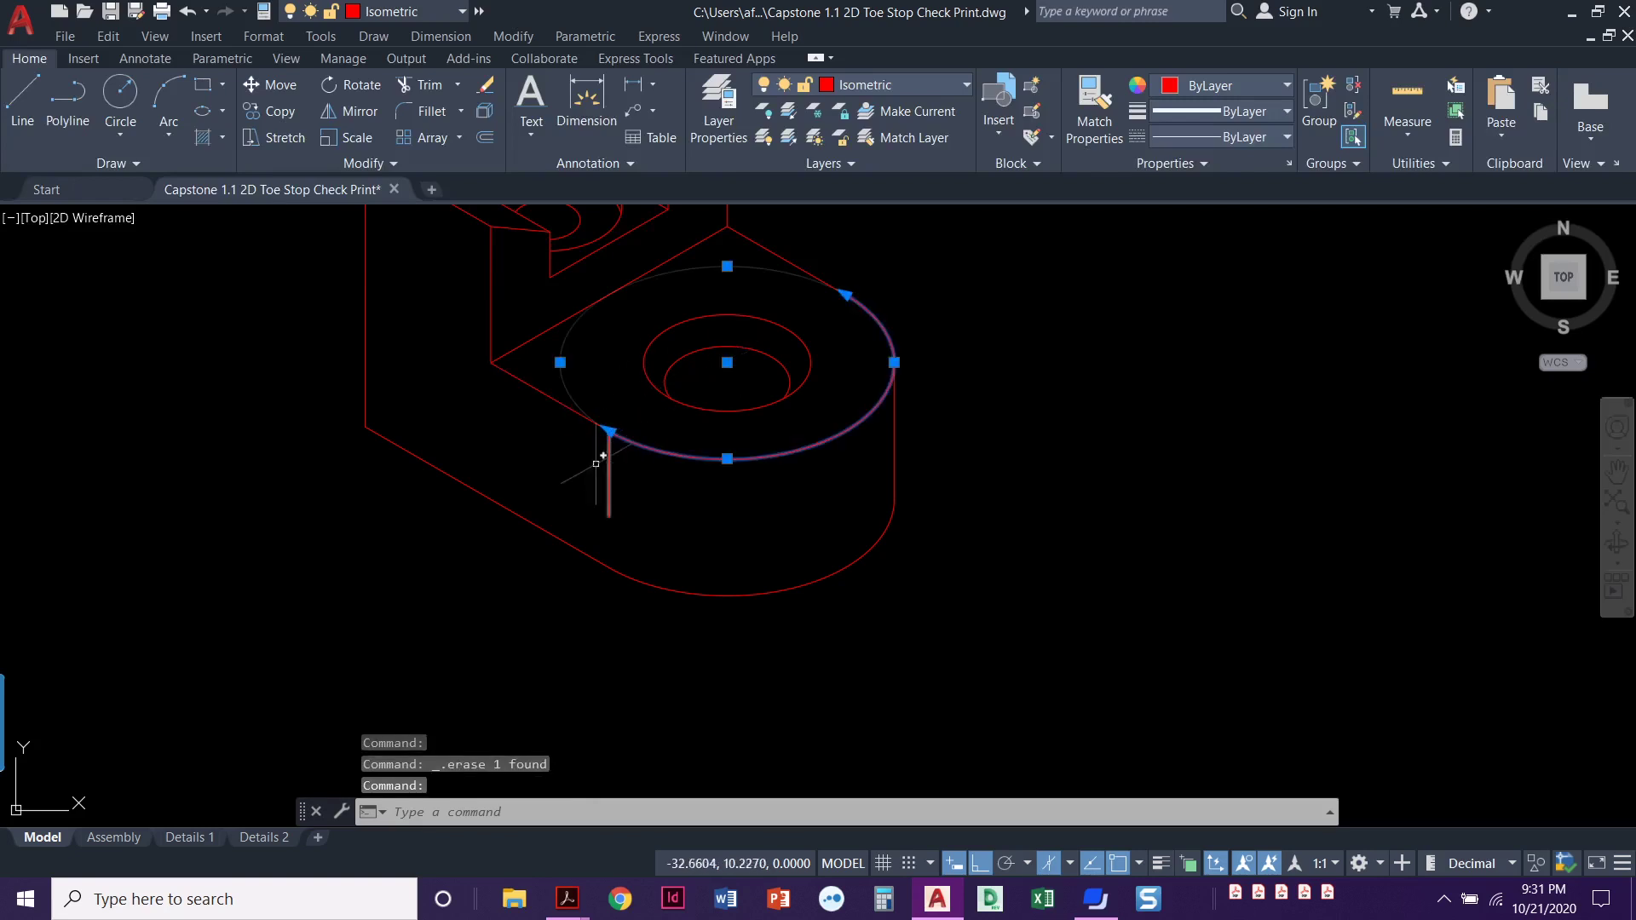
key(Escape)
key(Escape)
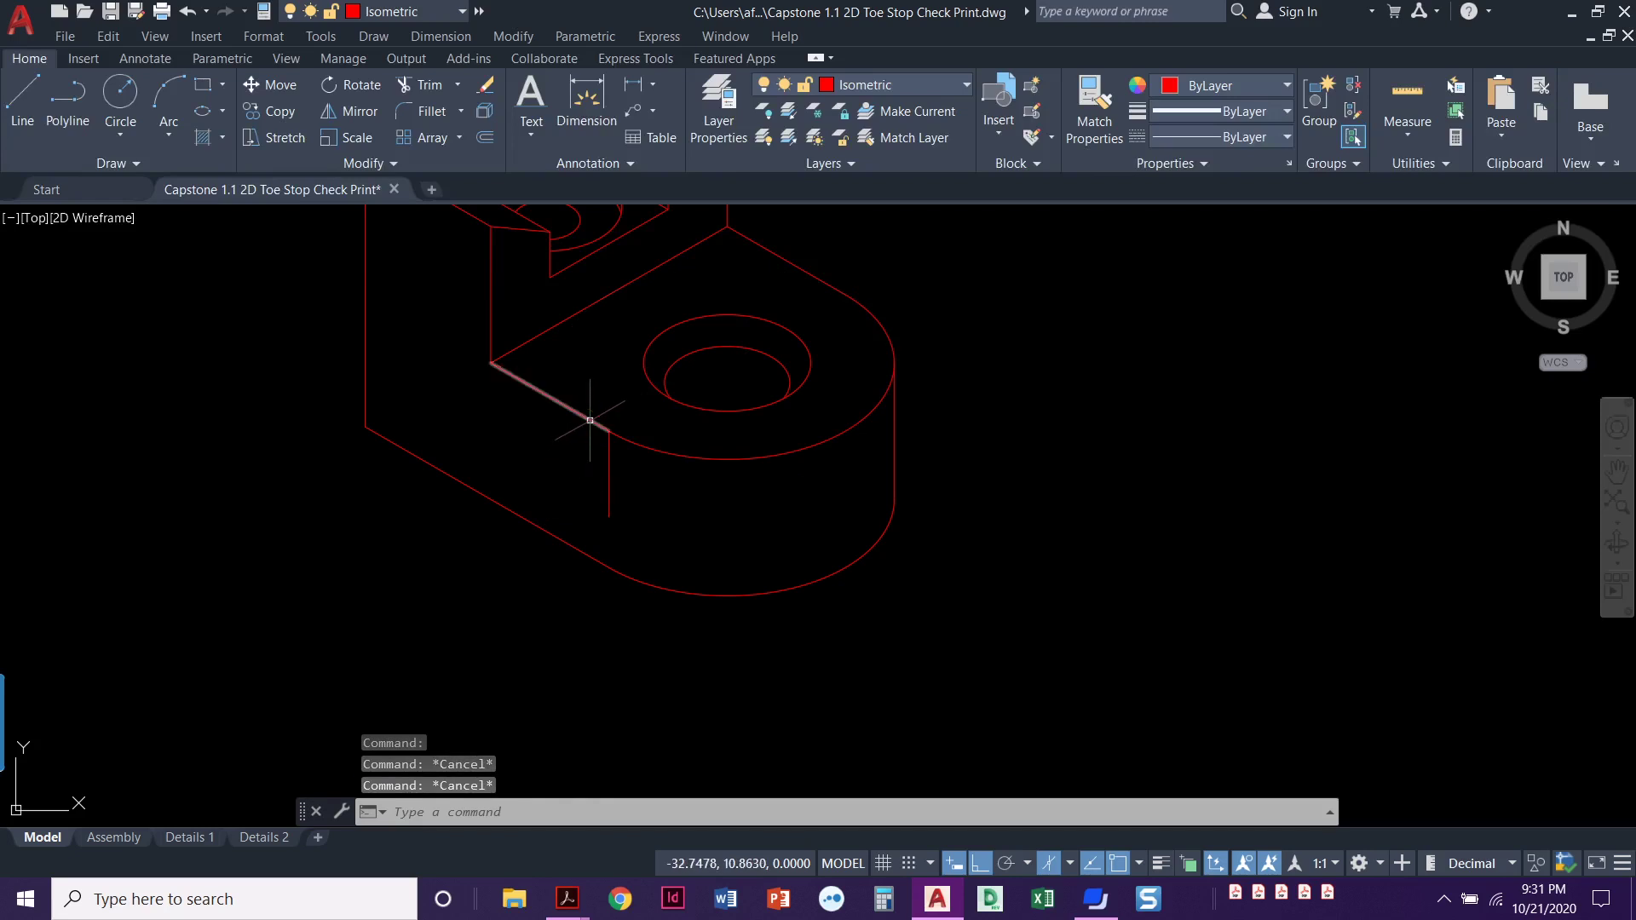
click(590, 420)
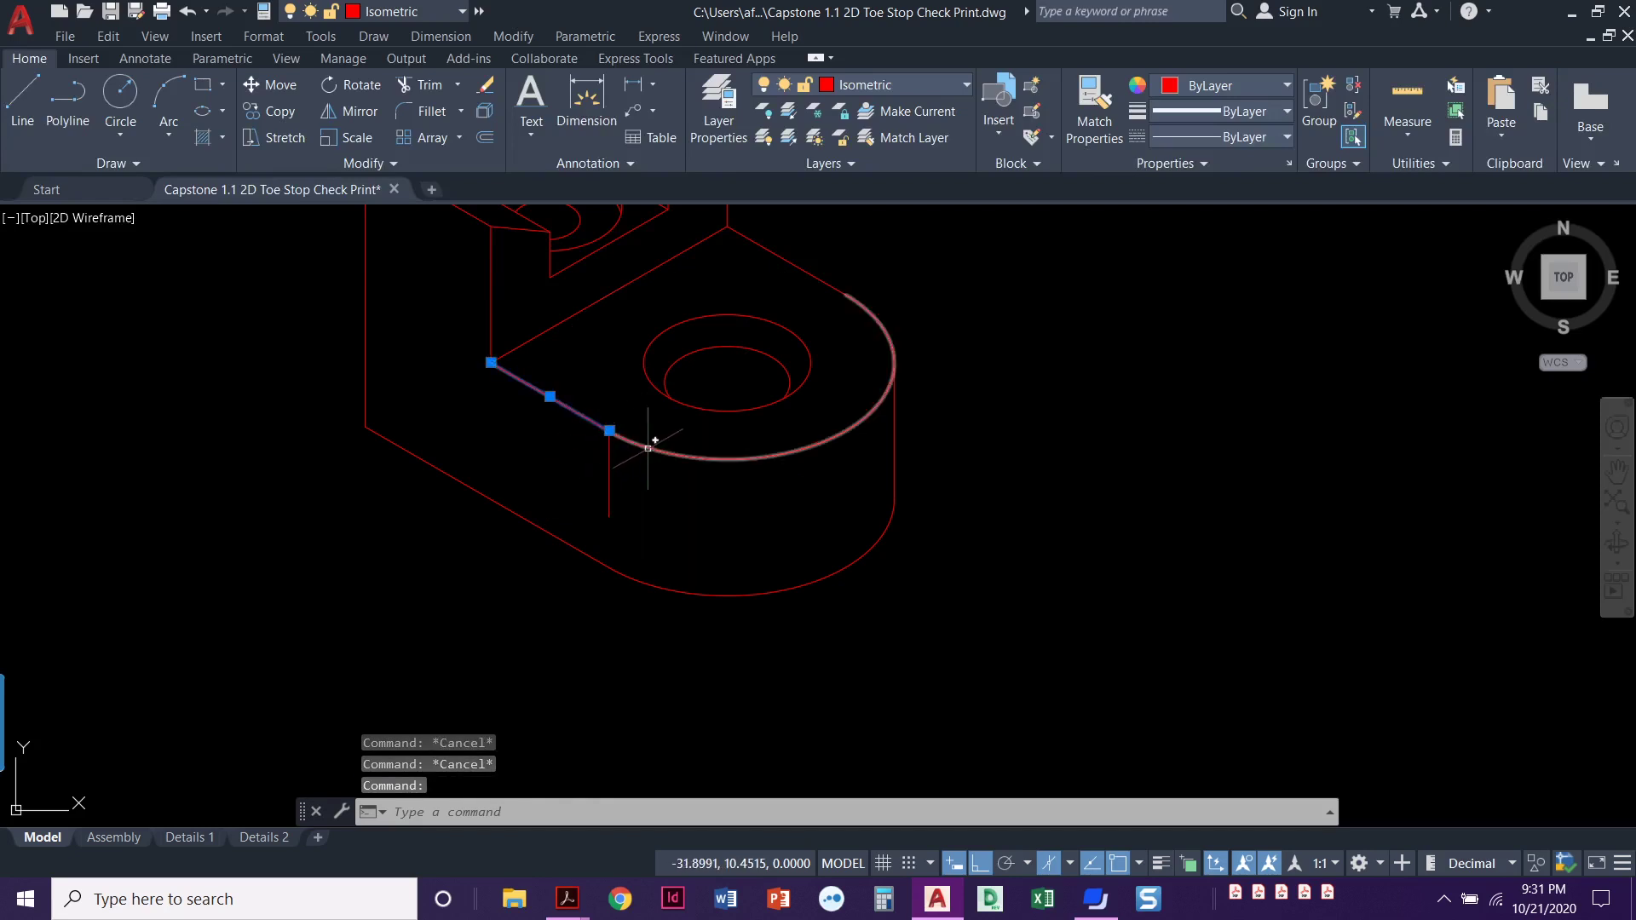
key(Escape)
key(Escape)
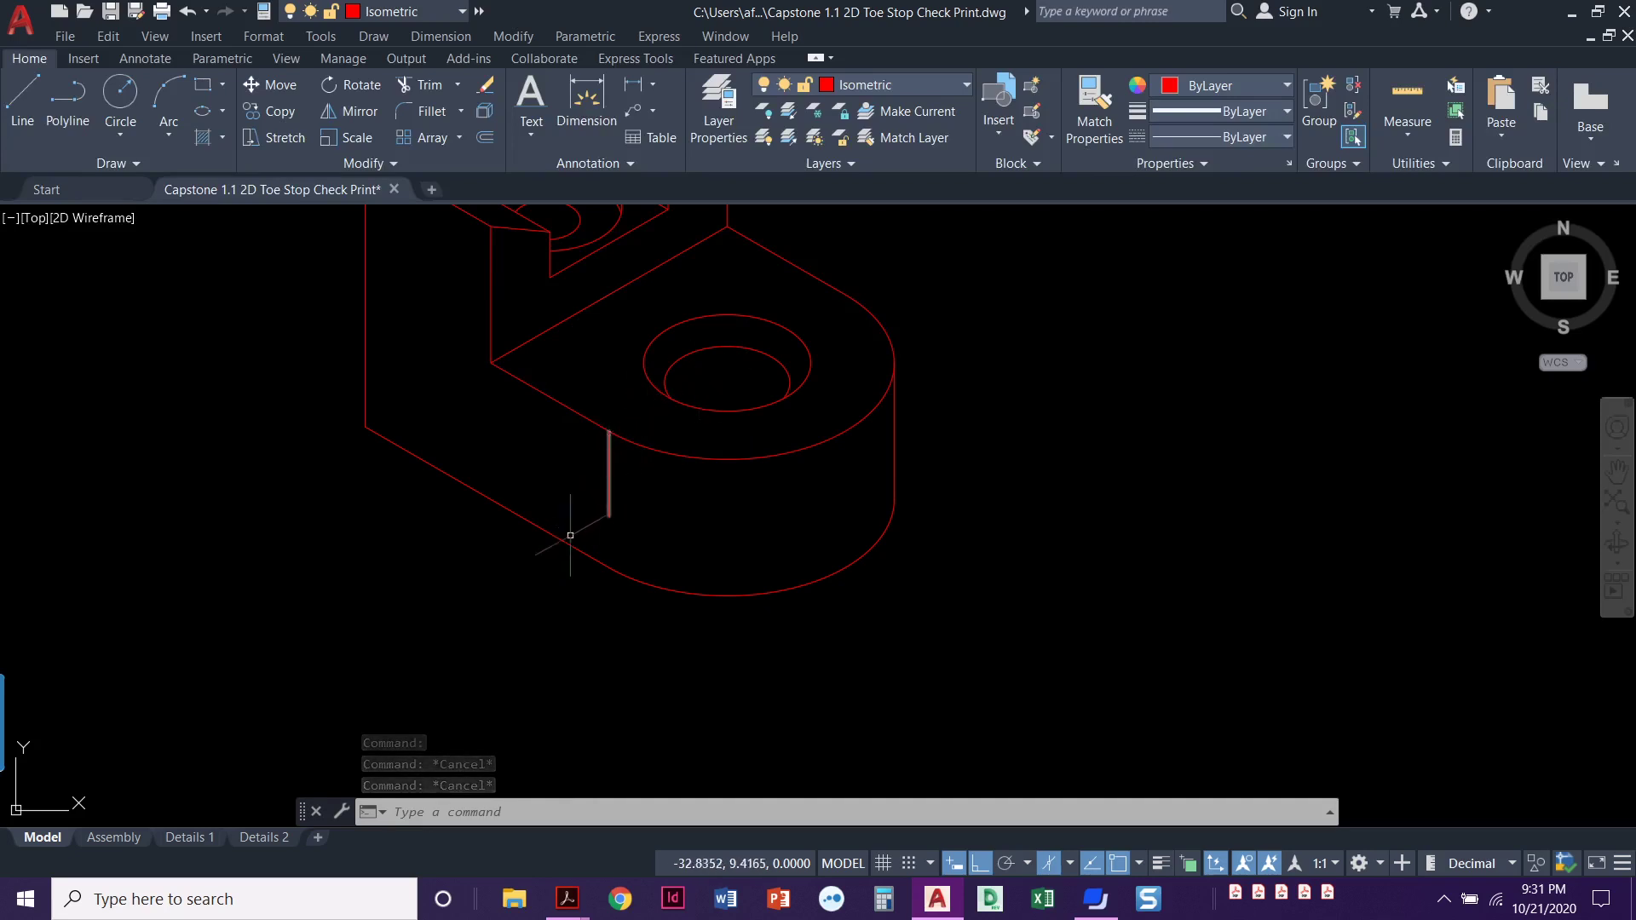
Draw a 0.55-diameter isocircle on the left isoplane, centered on the lower end of the vertical construction line on the front face
click(203, 112)
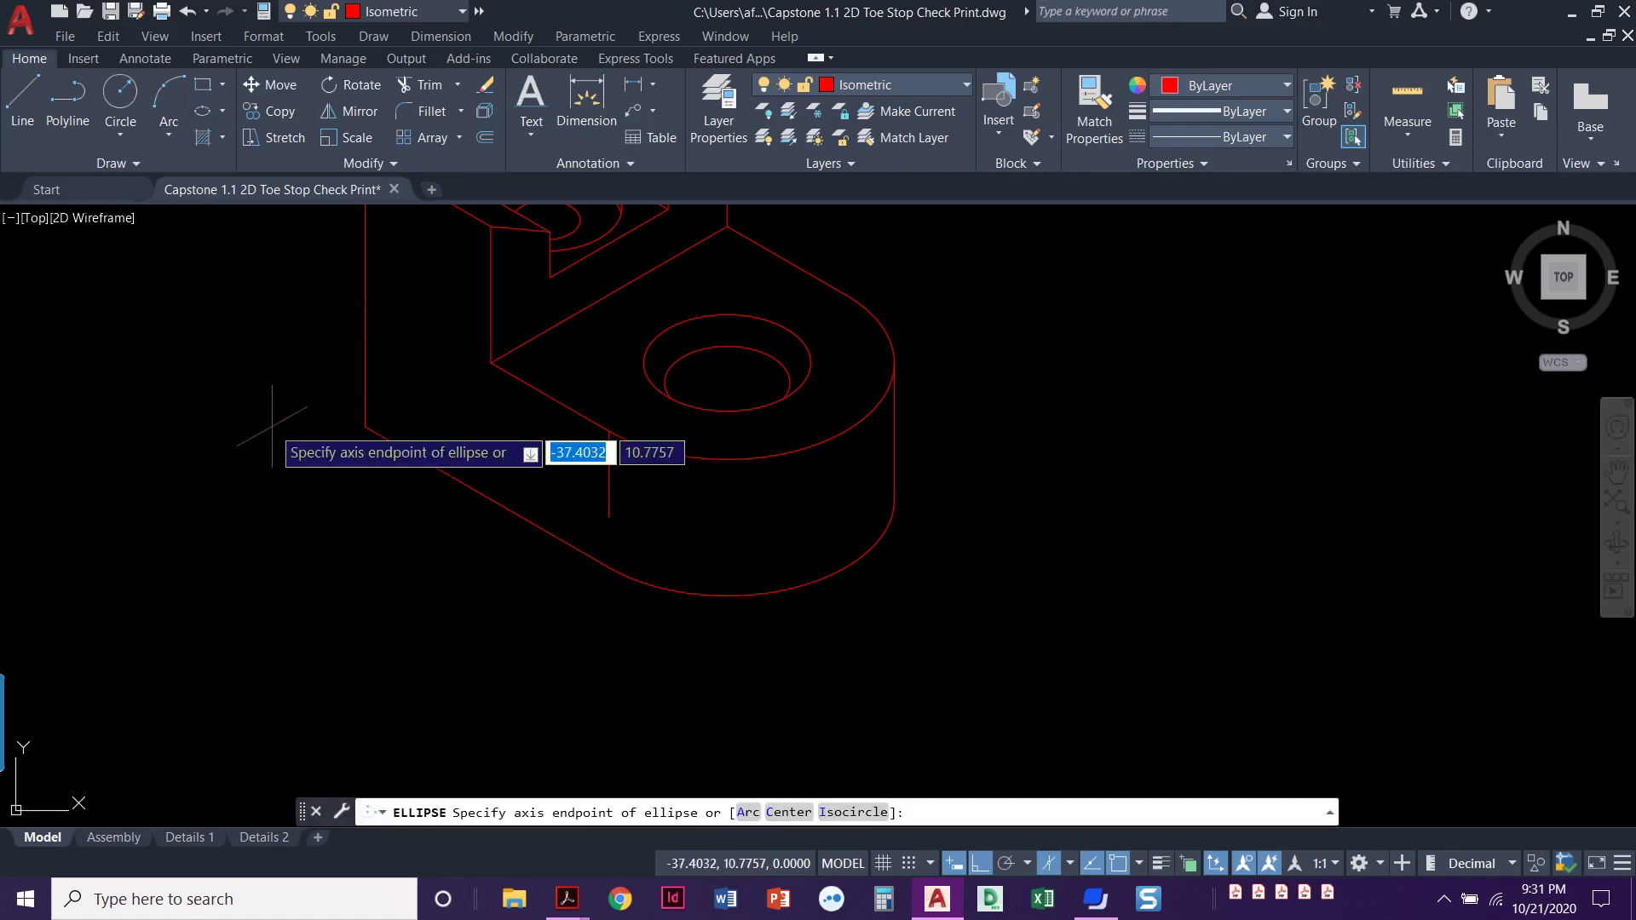
text(i)
key(Return)
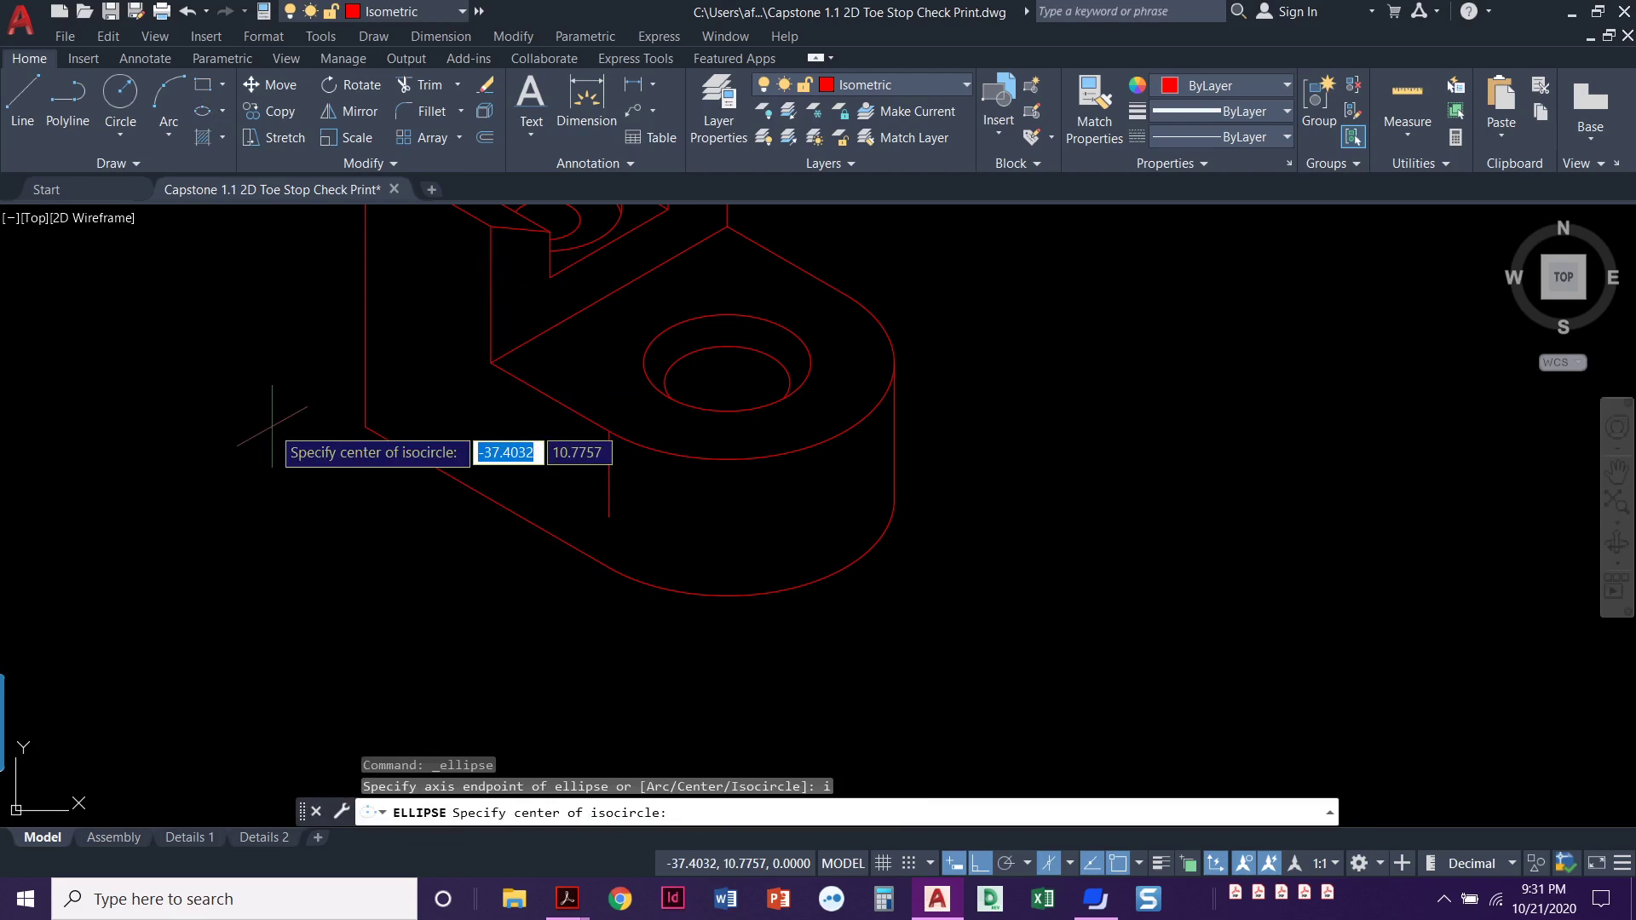
scroll(469, 481, up, 2)
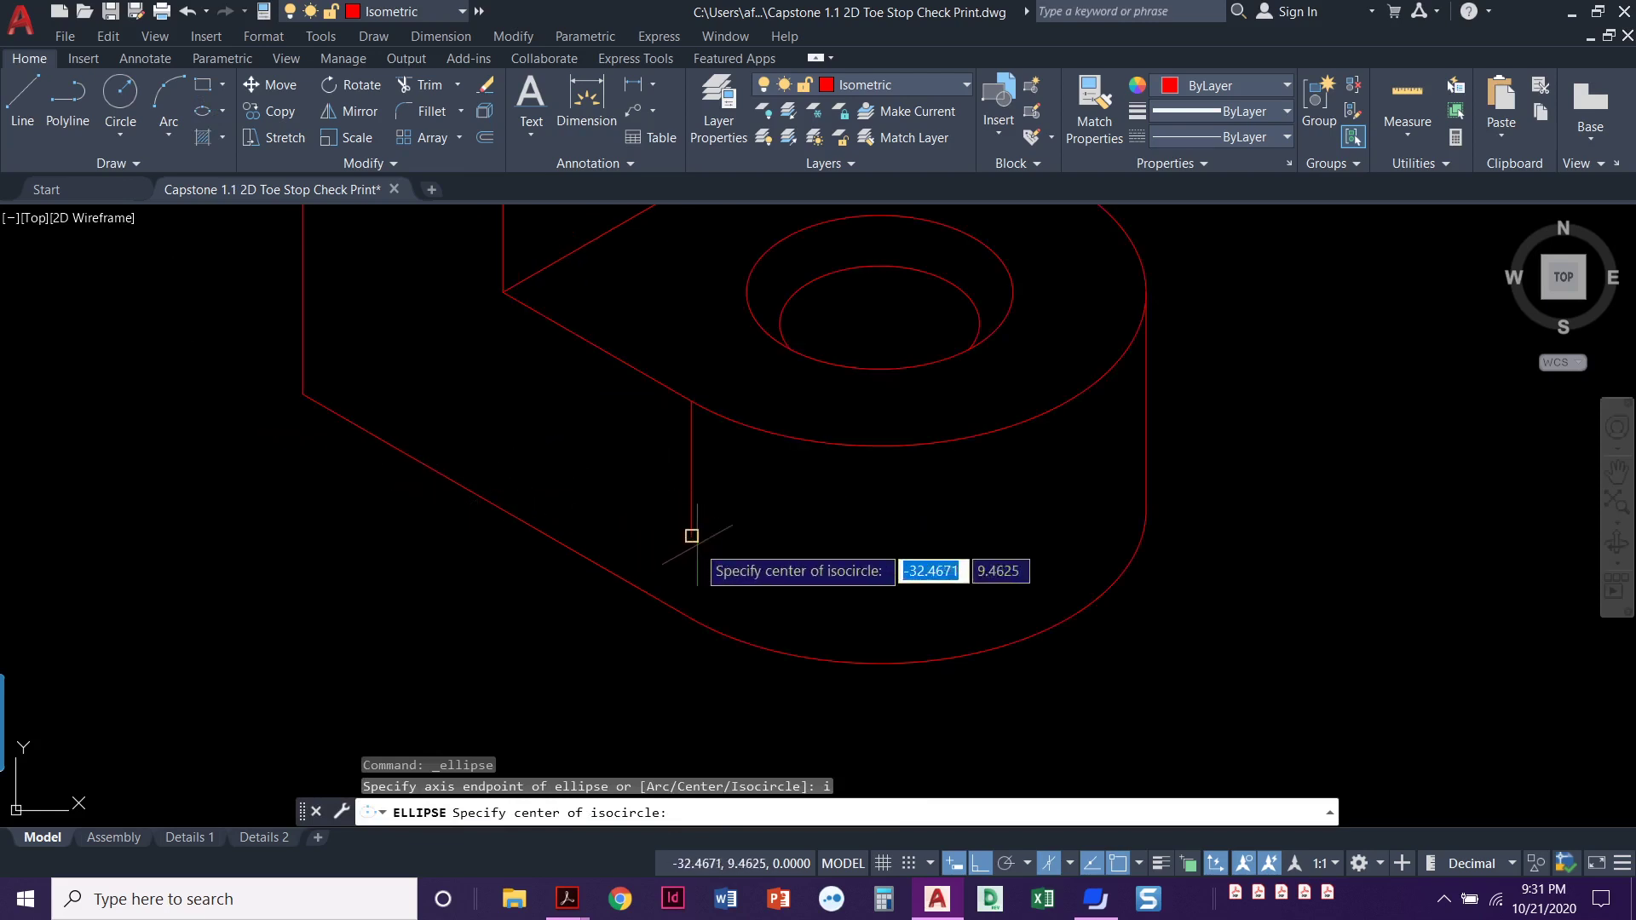
click(691, 536)
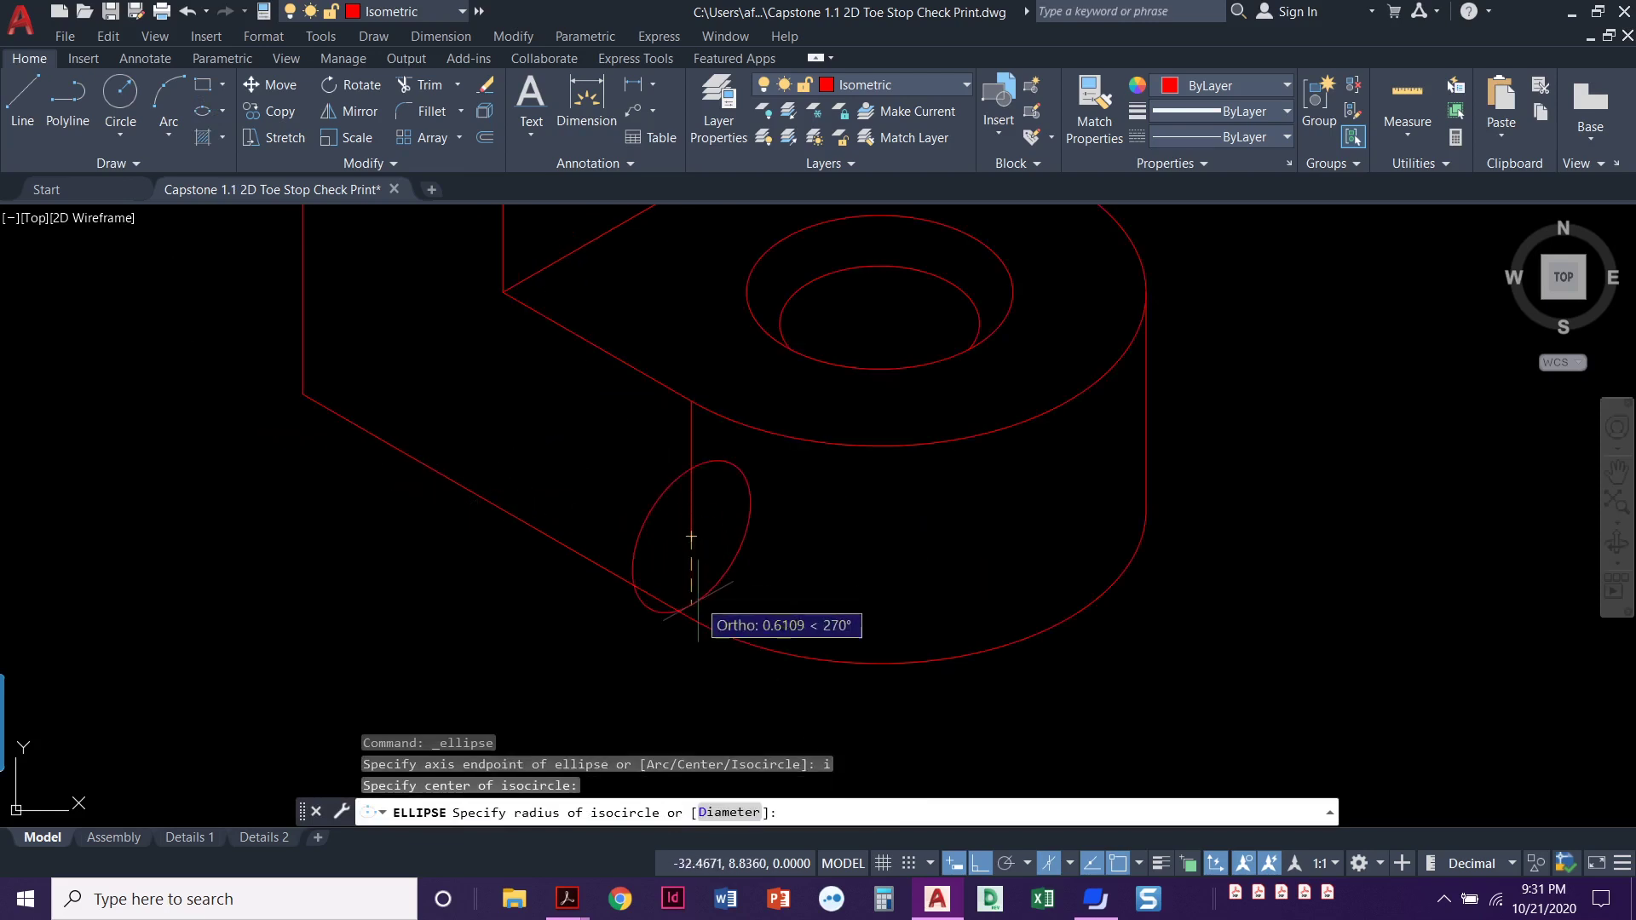
key(F5)
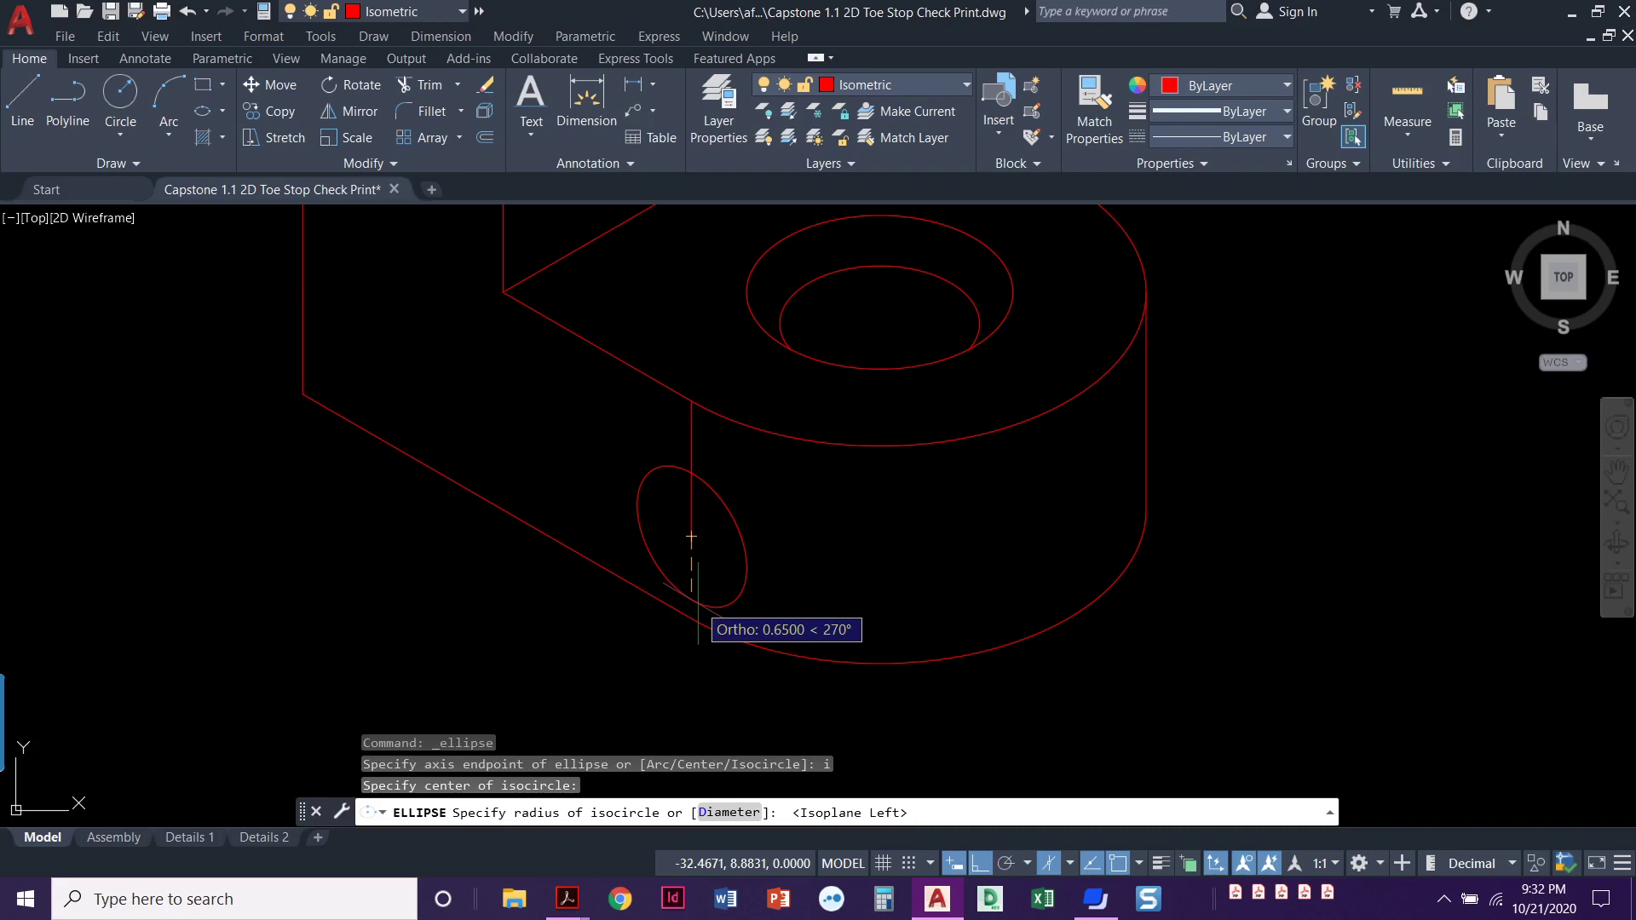
text(d)
key(Return)
text(.55)
key(Return)
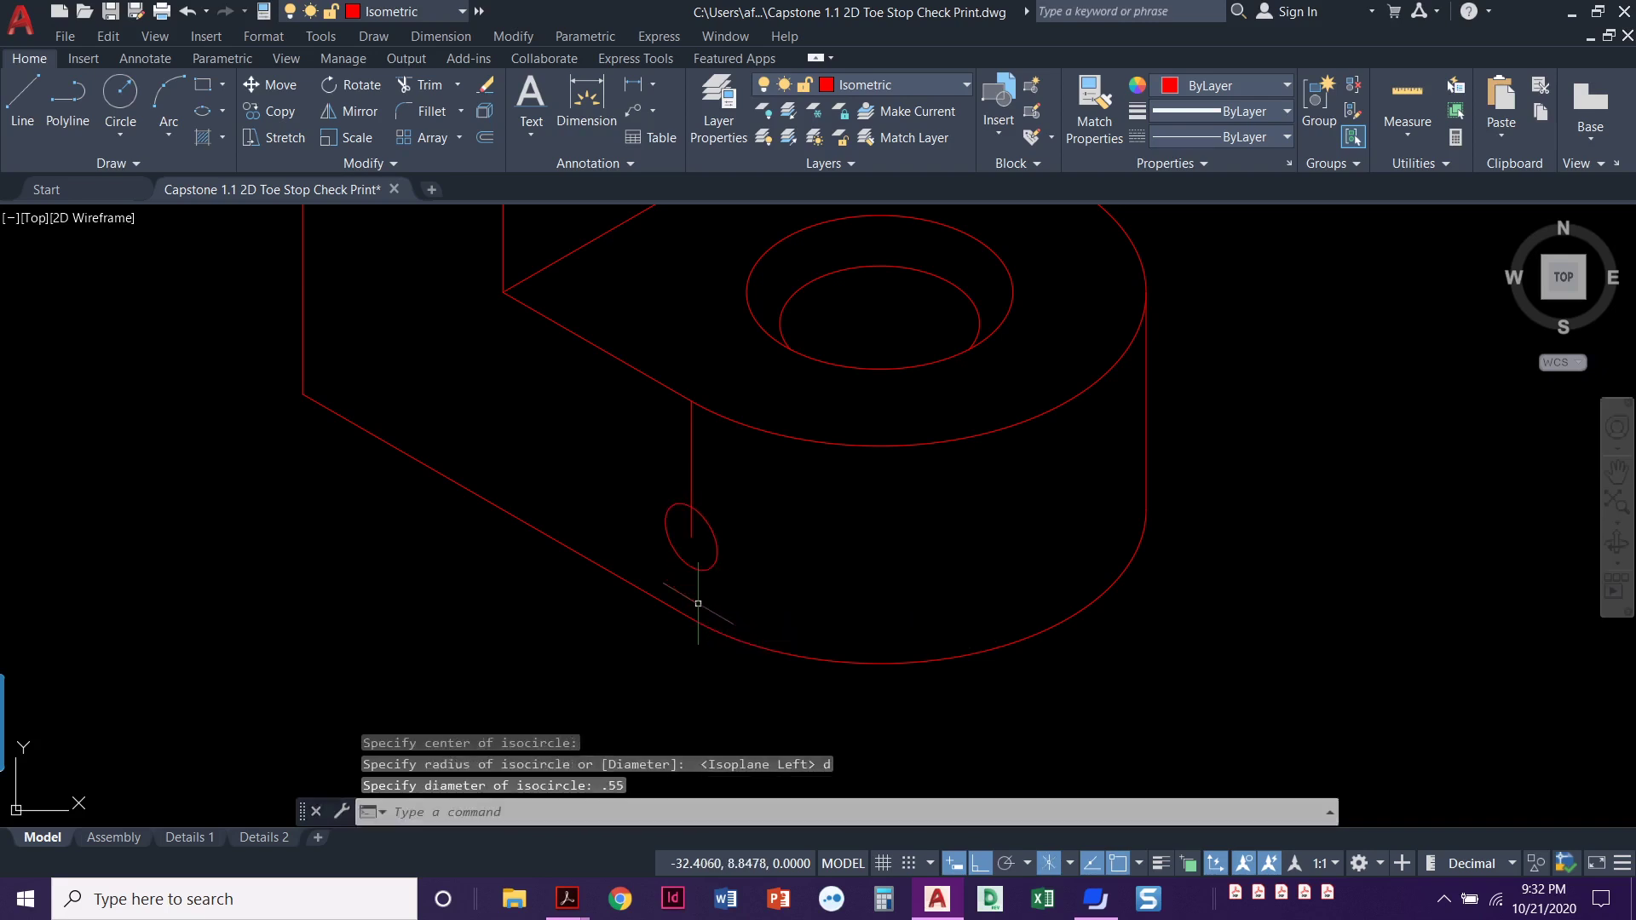
Erase the vertical construction line above the new front-face isocircle
click(691, 452)
key(Delete)
scroll(640, 541, down, 2)
scroll(631, 548, down, 2)
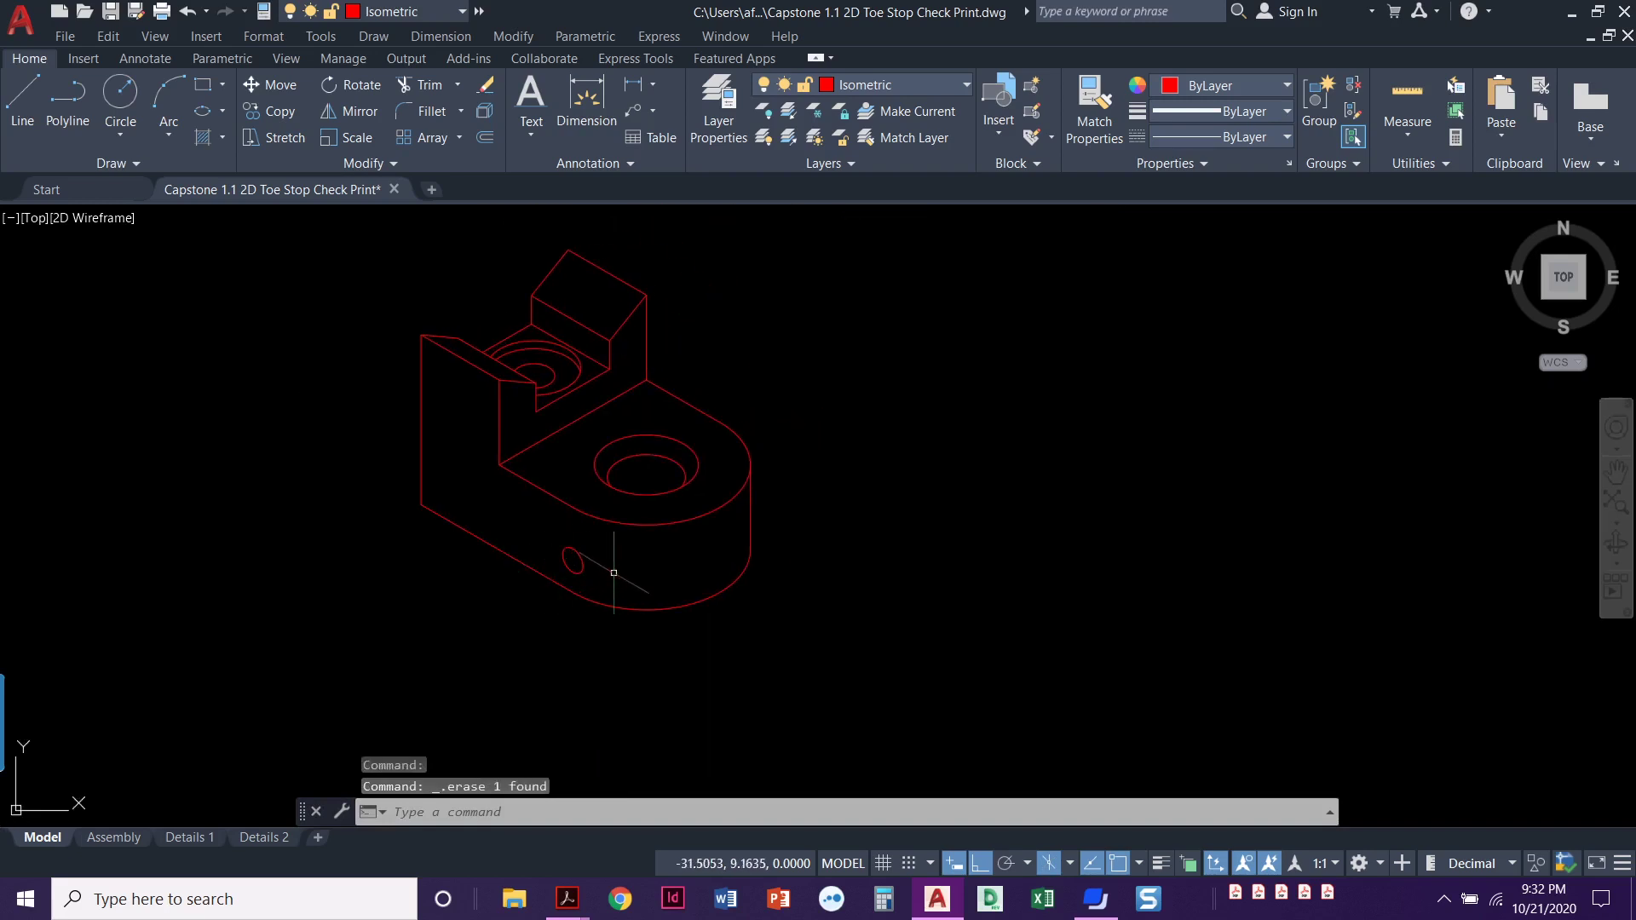
middle_drag(639, 578, 577, 611)
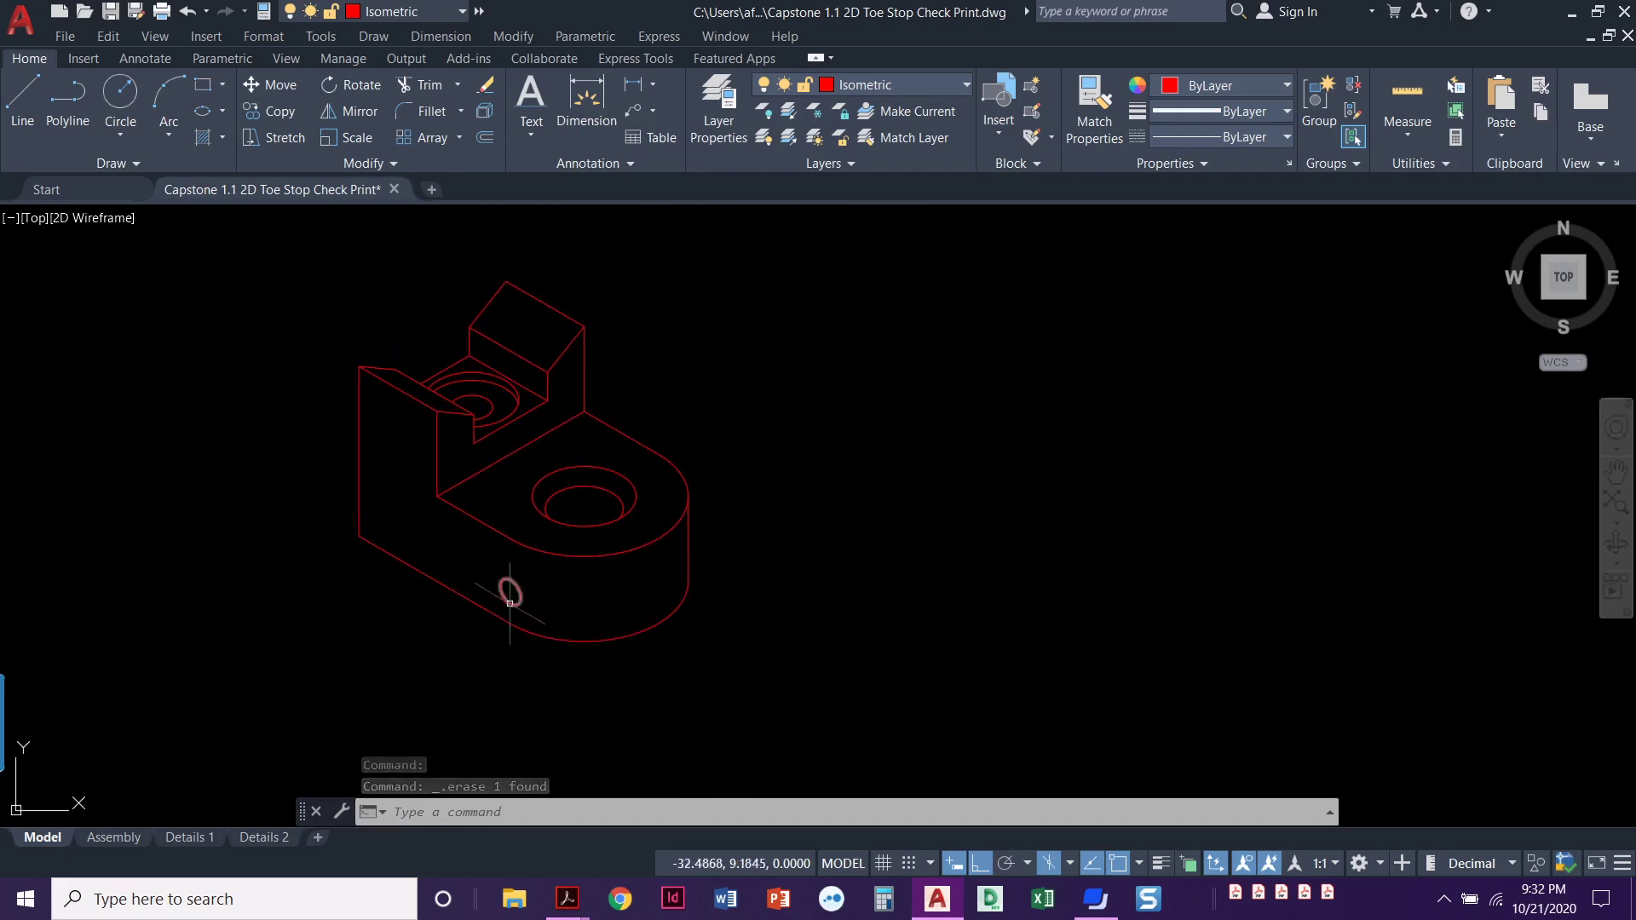
scroll(589, 533, up, 2)
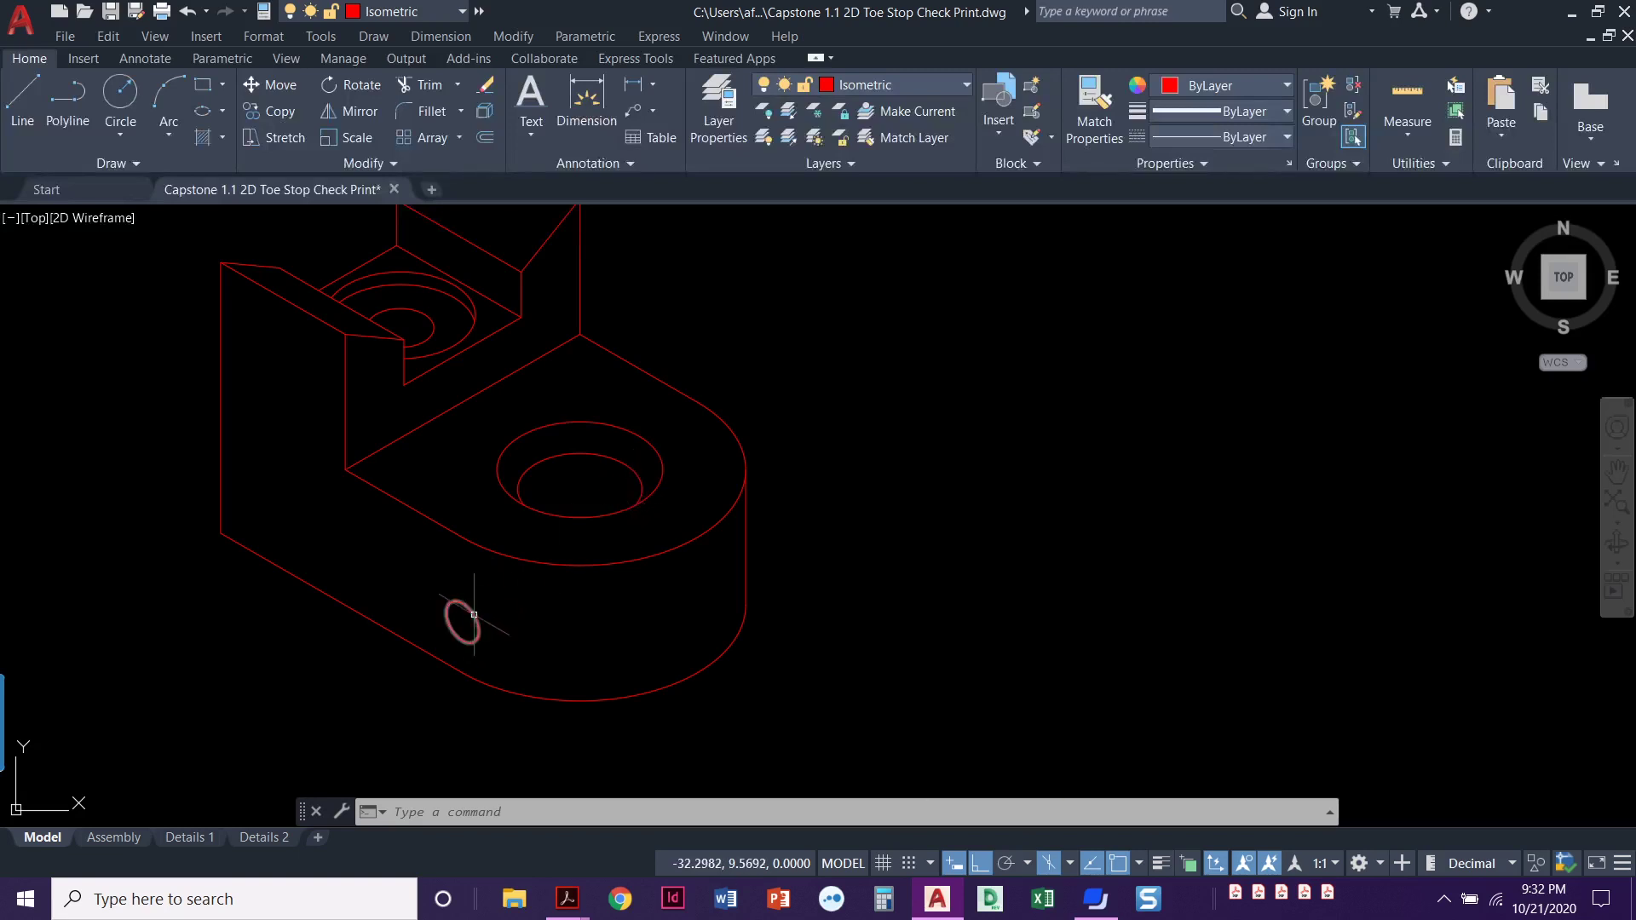
In the Toe Stop Base top view, add a vertical linear dimension from the front edge to the far hidden-line end at the bore
scroll(694, 596, down, 3)
middle_drag(760, 603, 593, 588)
key(Escape)
key(Escape)
scroll(850, 555, down, 2)
middle_drag(1305, 558, 875, 545)
middle_drag(1205, 545, 671, 564)
scroll(904, 558, up, 7)
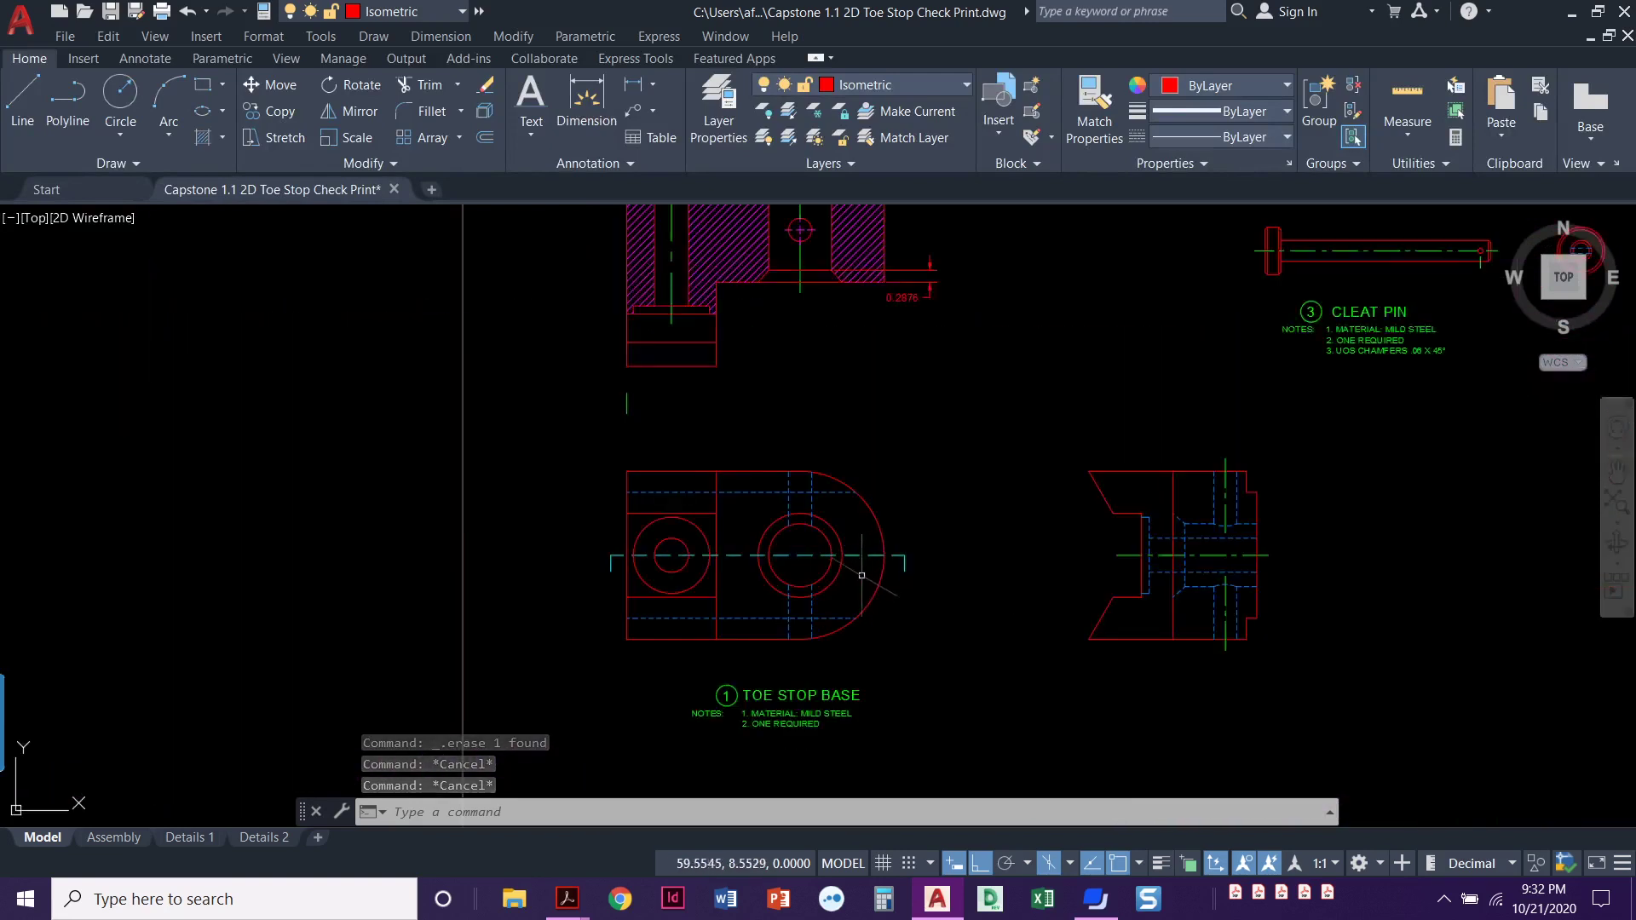
middle_drag(803, 613, 846, 576)
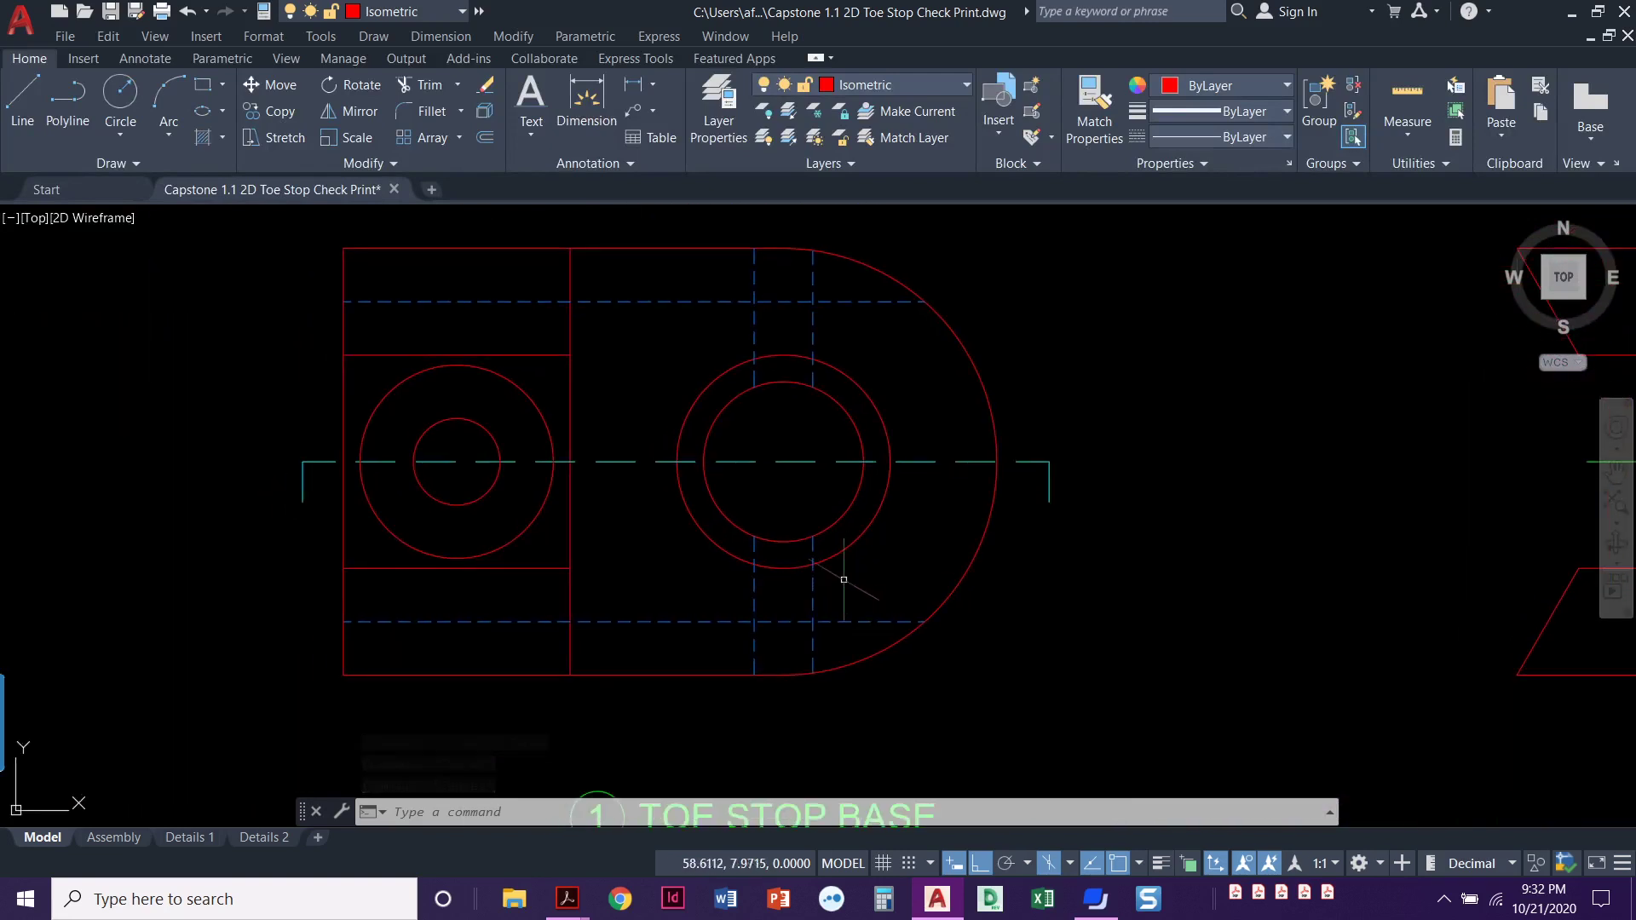
click(631, 90)
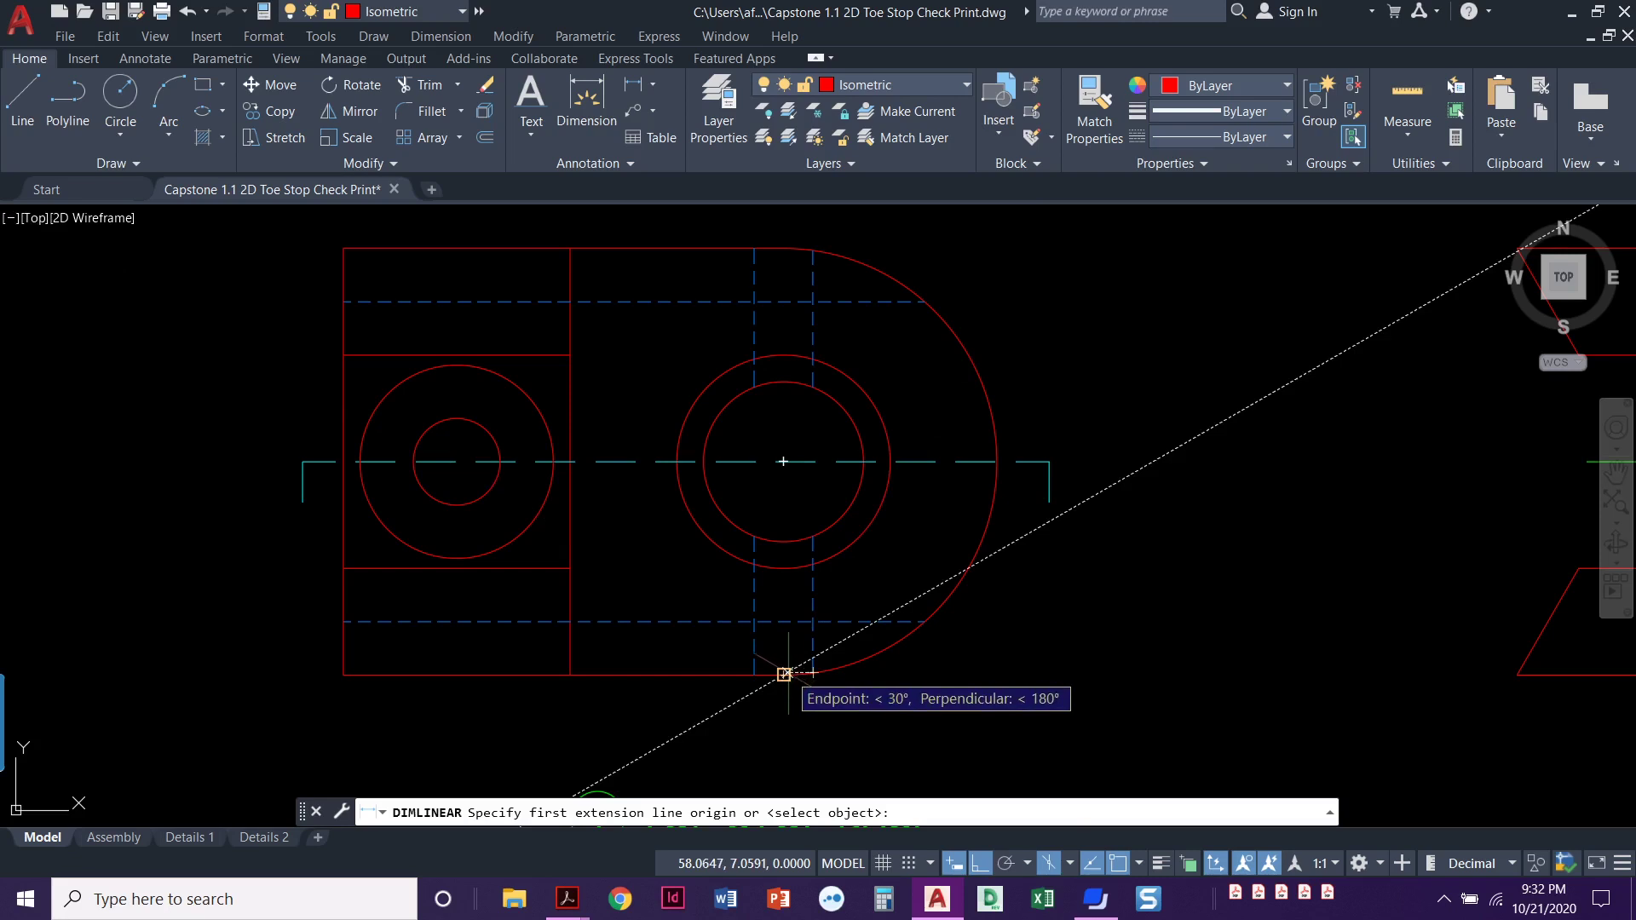
click(784, 675)
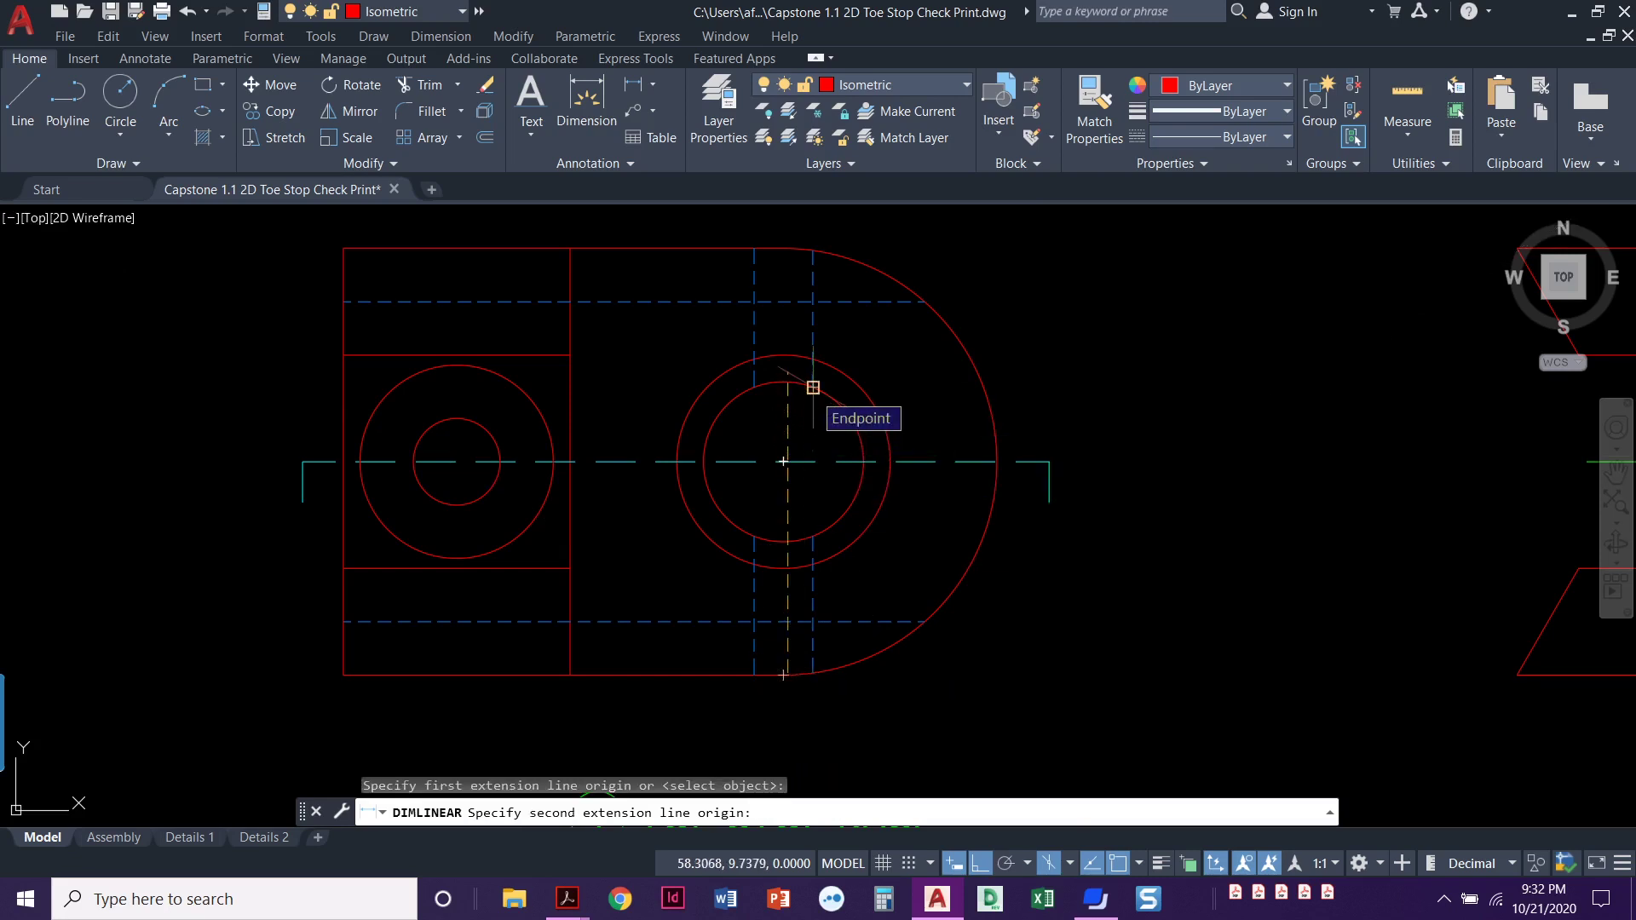
scroll(880, 564, down, 4)
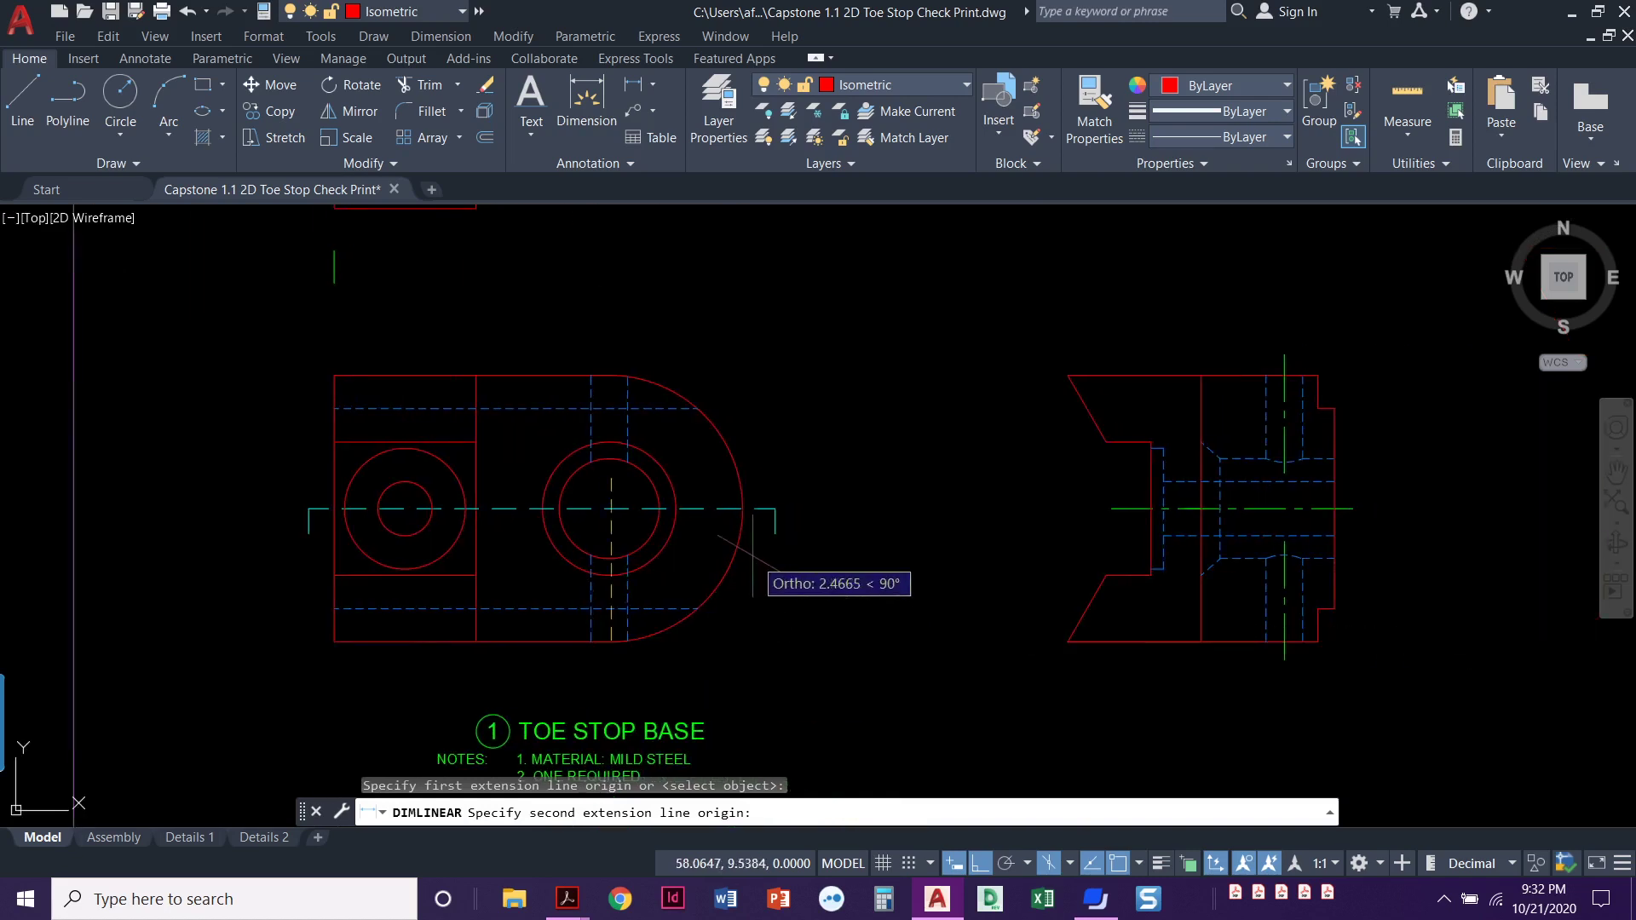
scroll(630, 501, up, 2)
click(625, 442)
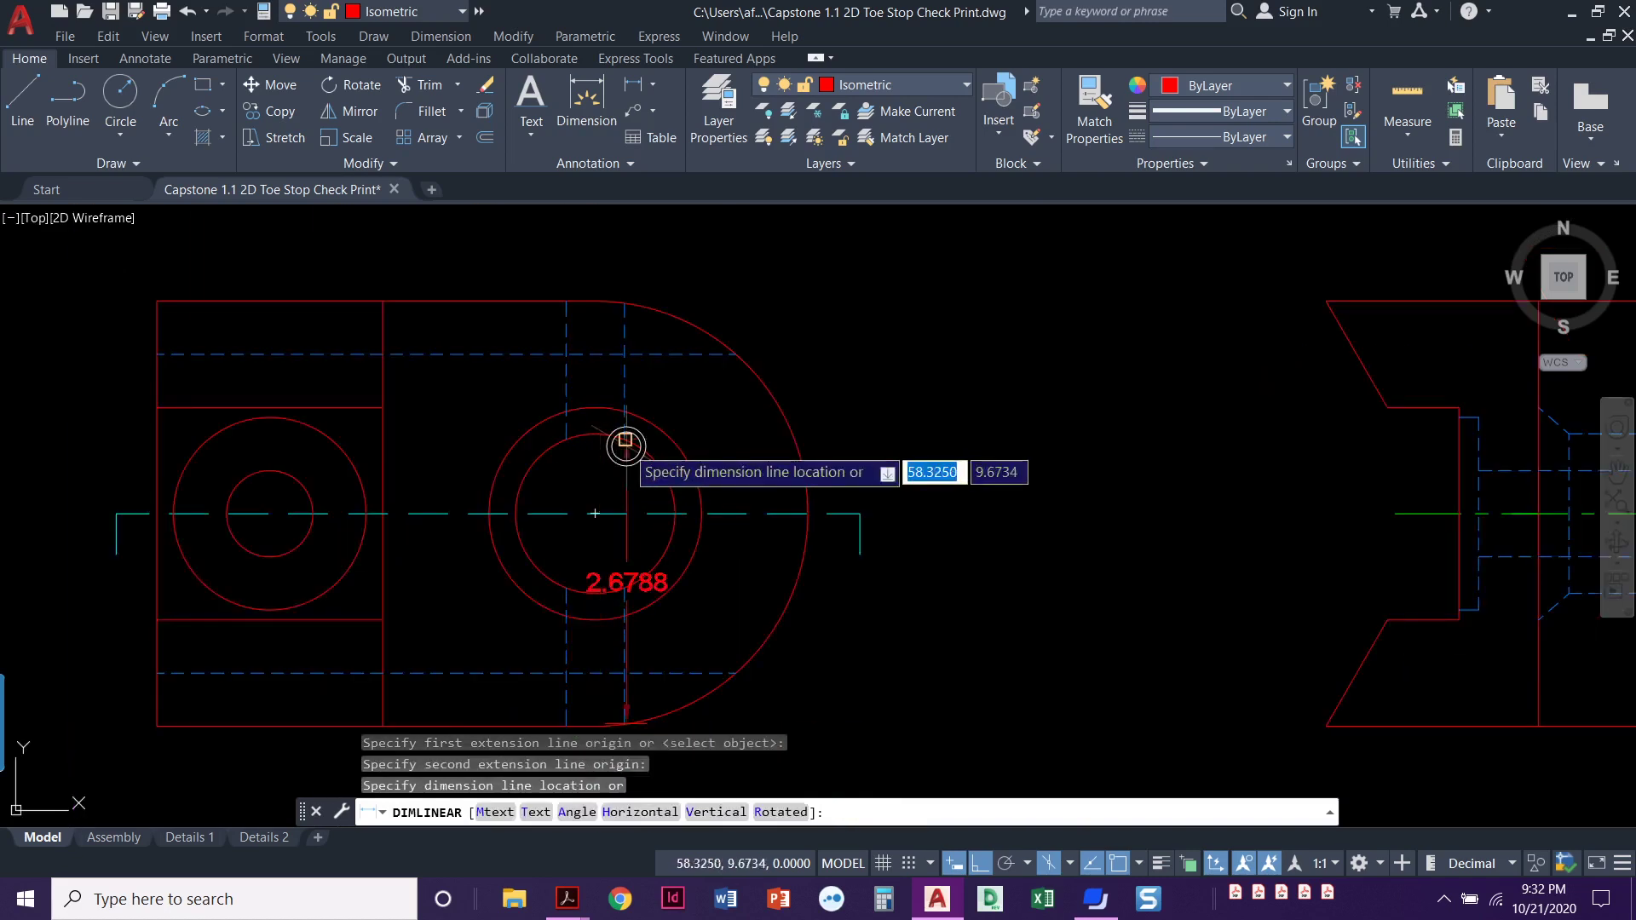
click(948, 520)
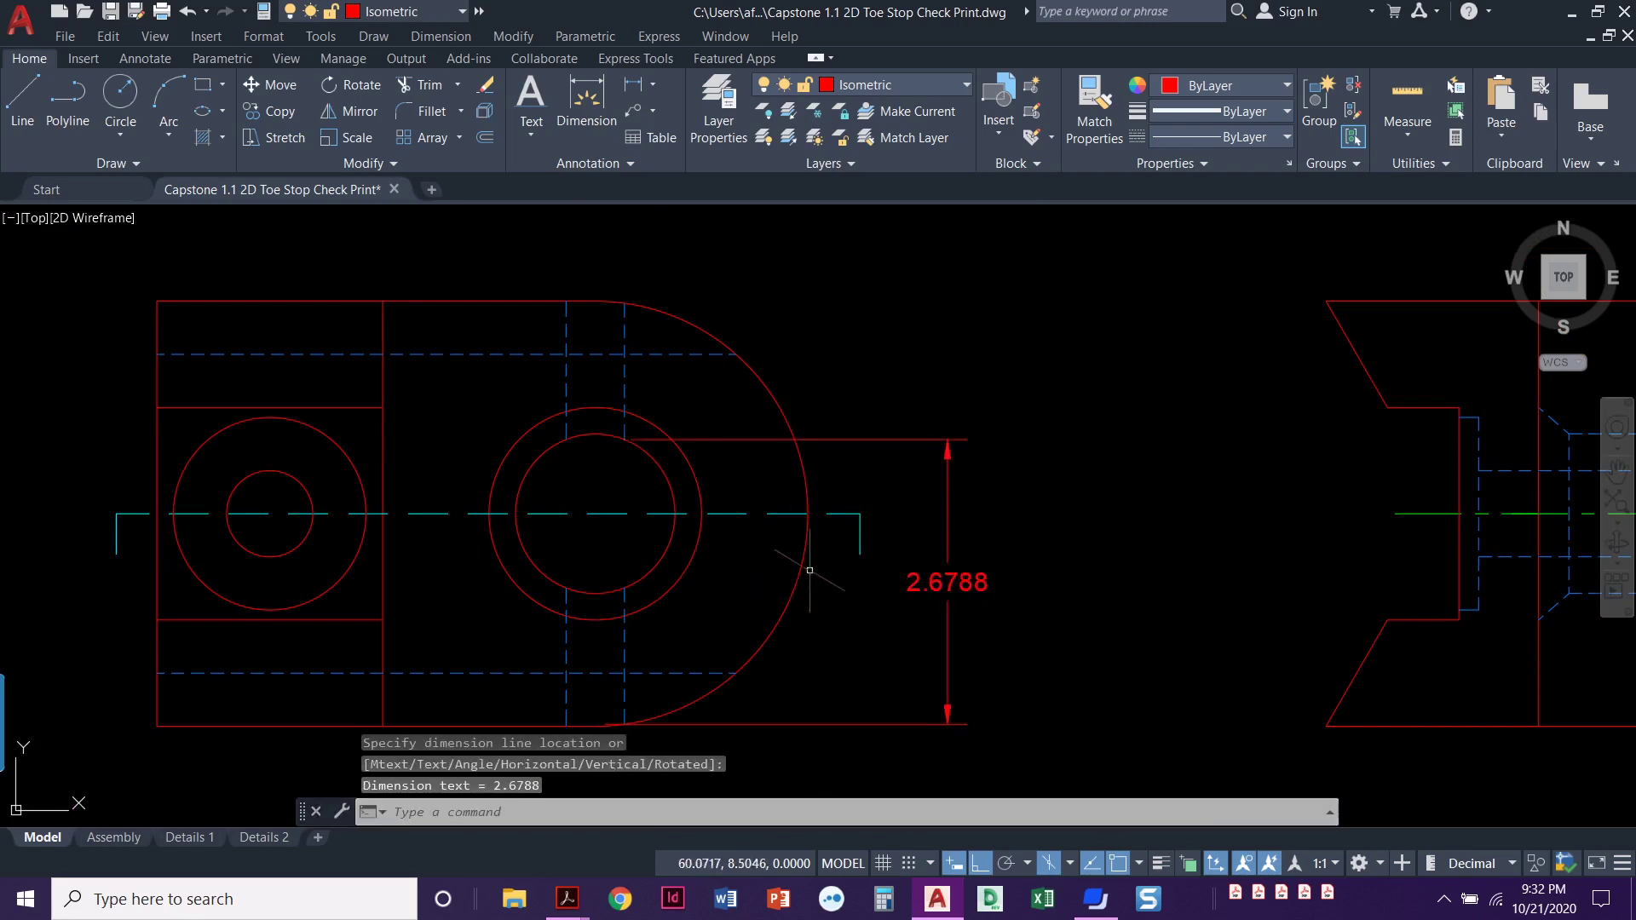
Compare the cross hole visible inside the bore of the finished reference isometric with the dimensioned top view of the Toe Stop Base
scroll(682, 555, down, 3)
scroll(498, 545, up, 3)
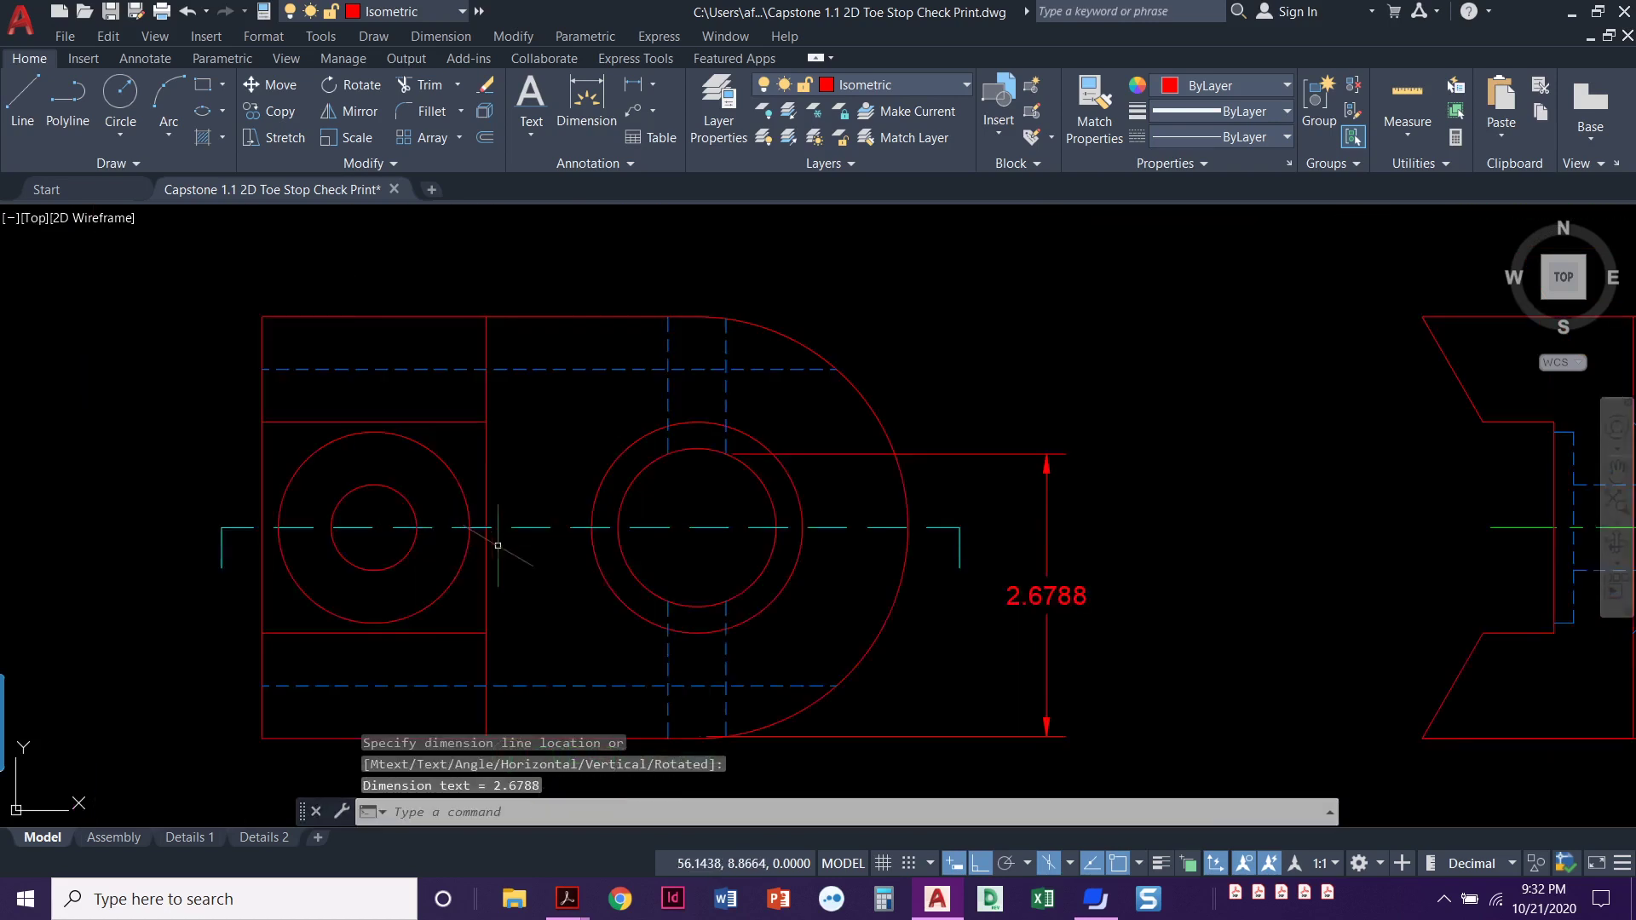
middle_drag(471, 545, 1072, 529)
scroll(1072, 528, down, 2)
scroll(816, 522, down, 2)
middle_drag(366, 517, 683, 519)
middle_drag(146, 521, 731, 519)
mouse_move(101, 588)
middle_down()
mouse_move(465, 578)
mouse_move(1152, 604)
middle_up()
scroll(1062, 609, up, 3)
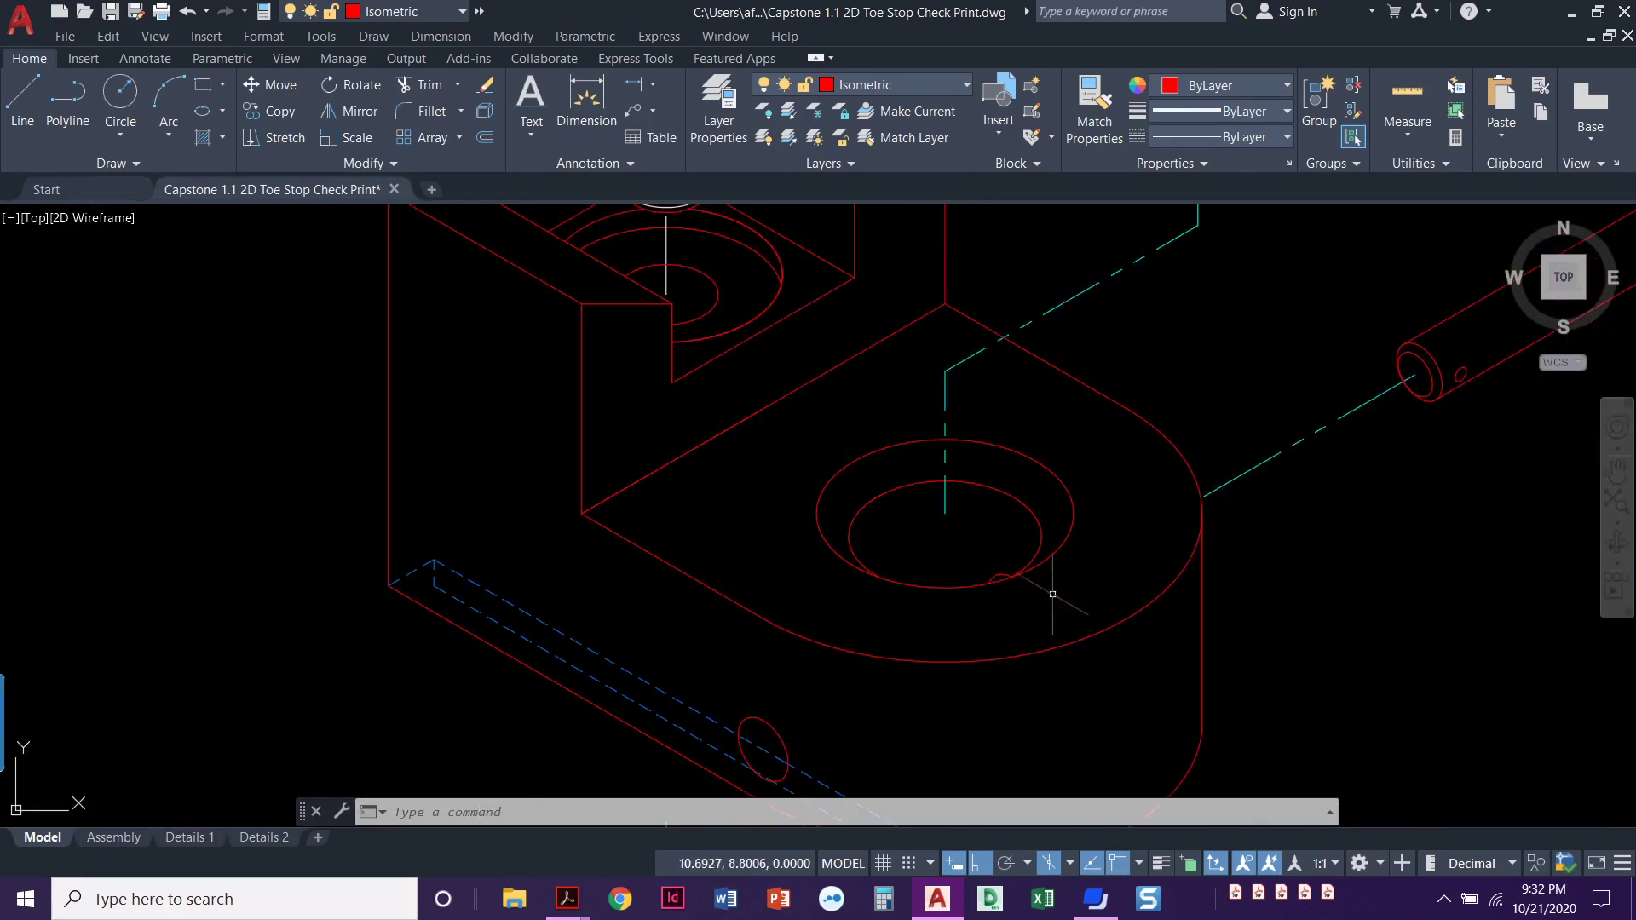
scroll(597, 599, down, 3)
middle_drag(466, 583, 890, 555)
scroll(1083, 615, down, 2)
mouse_move(1021, 605)
middle_down()
mouse_move(650, 555)
mouse_move(259, 544)
middle_up()
middle_drag(1297, 614, 682, 622)
scroll(1089, 529, up, 5)
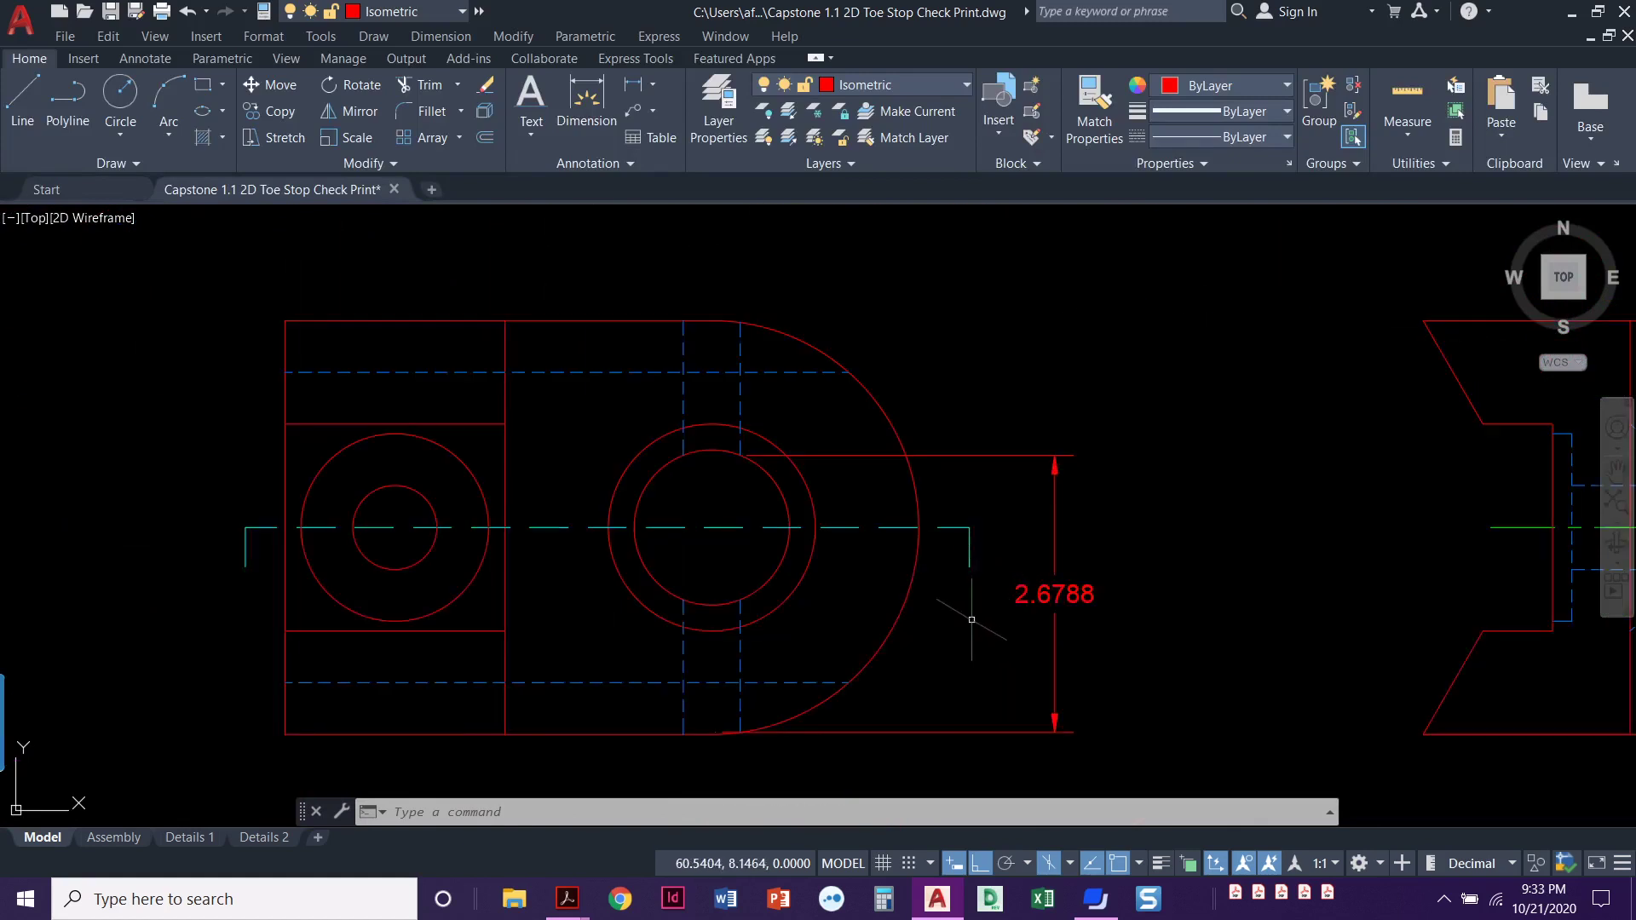
Copy the front-face isocircle of the isometric base 2.6788 units along 30° in the top isoplane
scroll(852, 610, down, 4)
middle_drag(778, 599, 1256, 519)
mouse_move(555, 497)
middle_down()
mouse_move(1339, 541)
mouse_move(1189, 572)
middle_up()
middle_drag(601, 499, 1378, 581)
middle_drag(500, 545, 942, 540)
middle_drag(527, 588, 968, 585)
scroll(796, 486, up, 3)
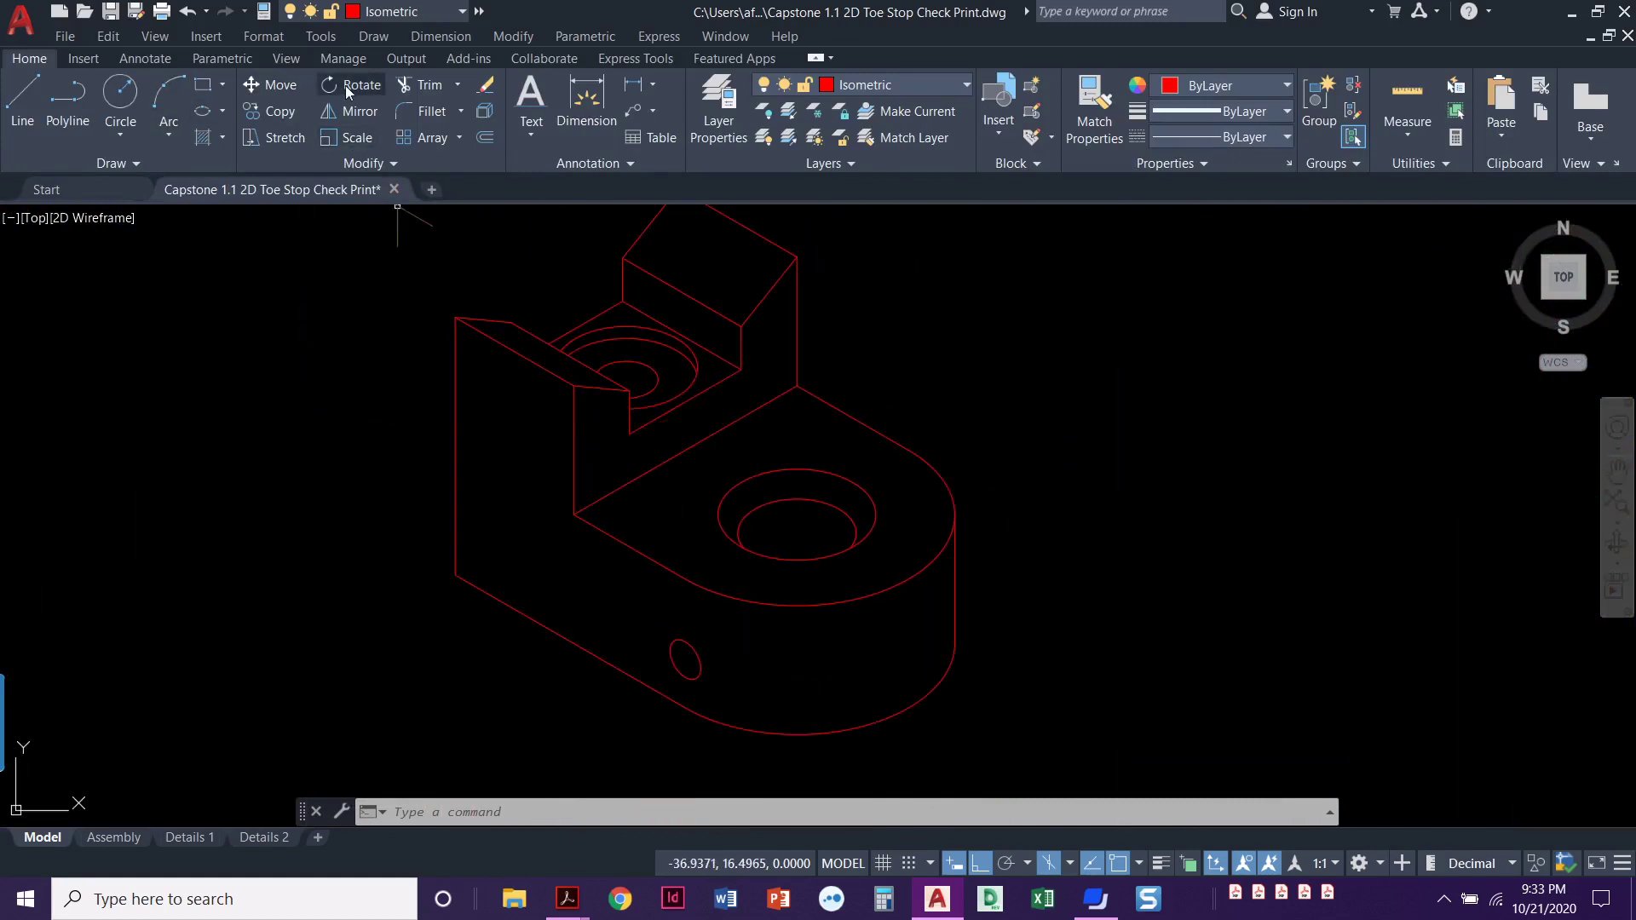
click(273, 112)
click(686, 658)
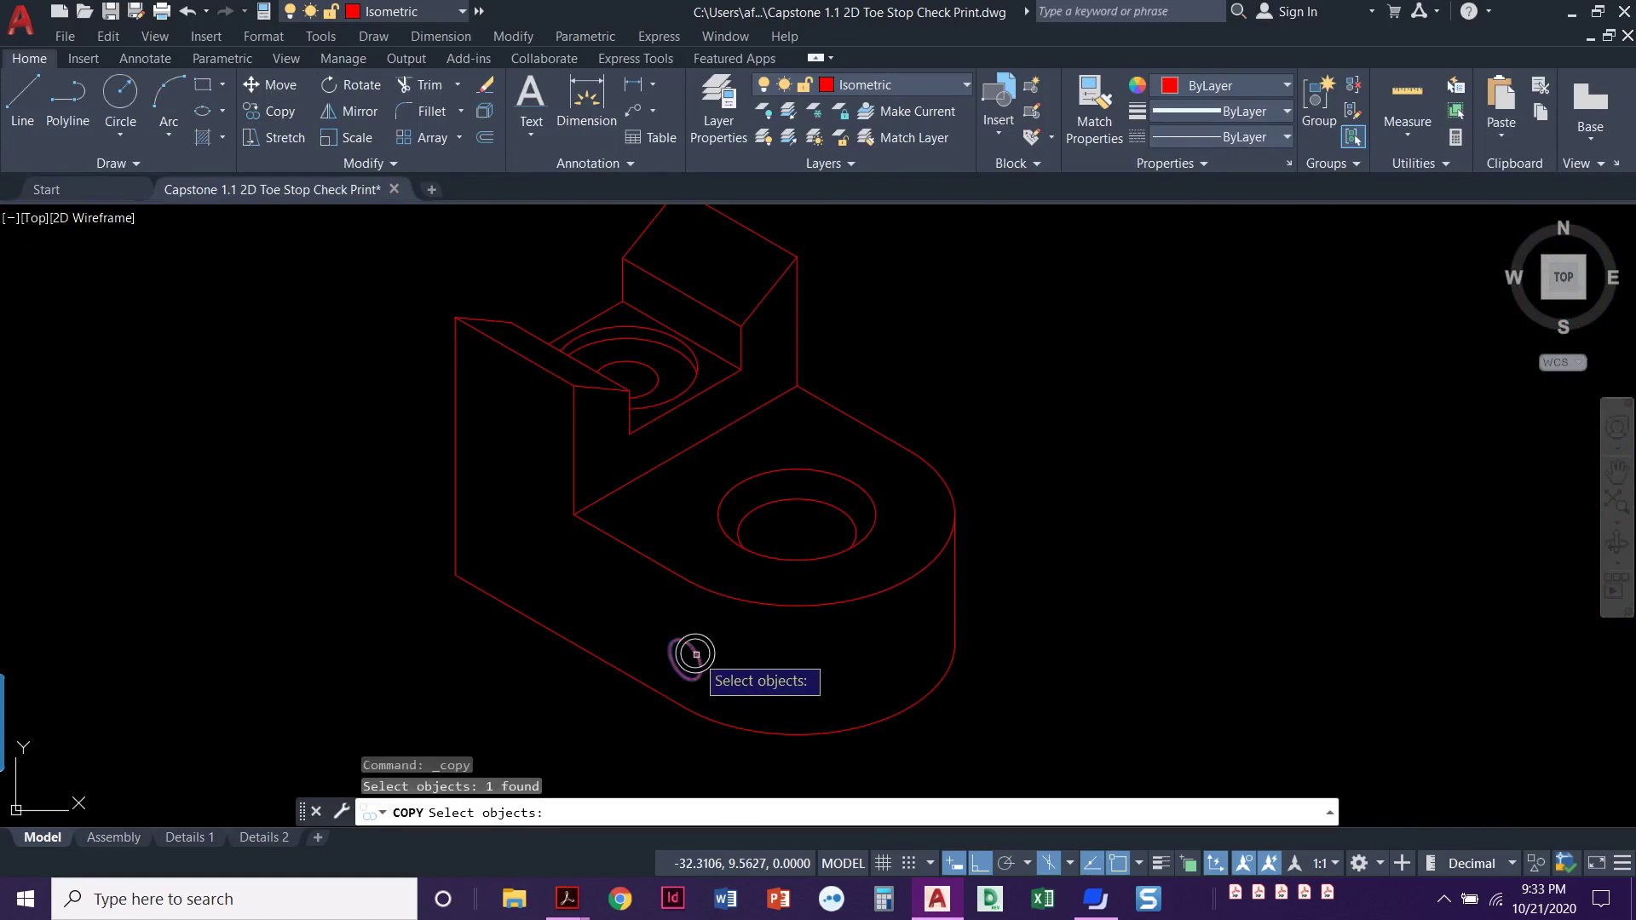
key(Return)
click(723, 652)
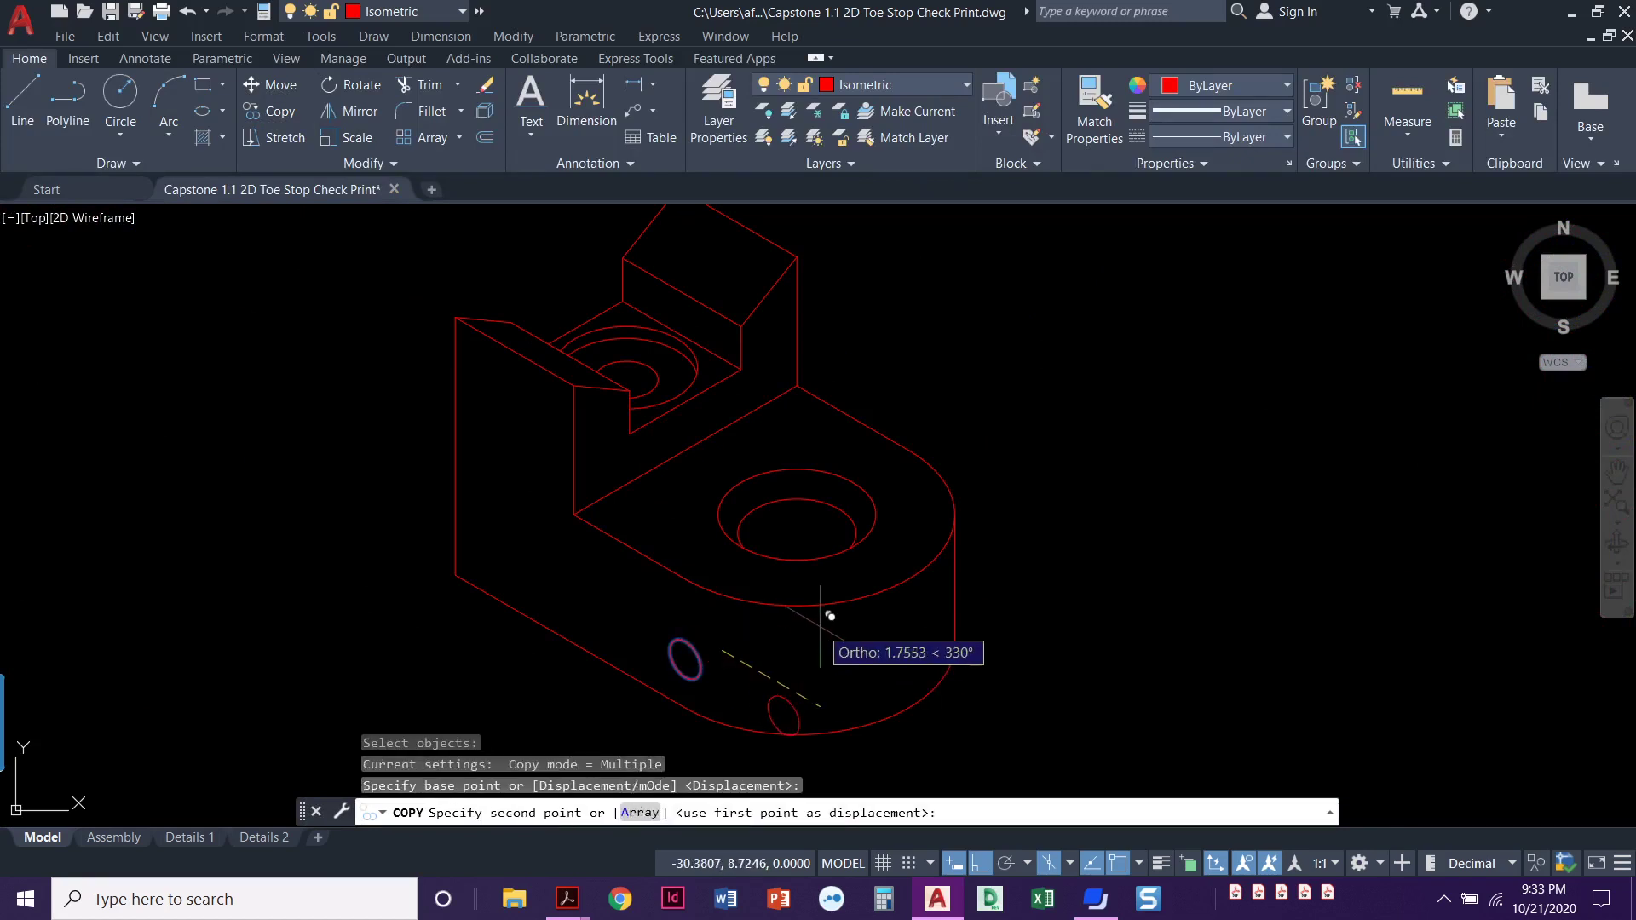
key(F5)
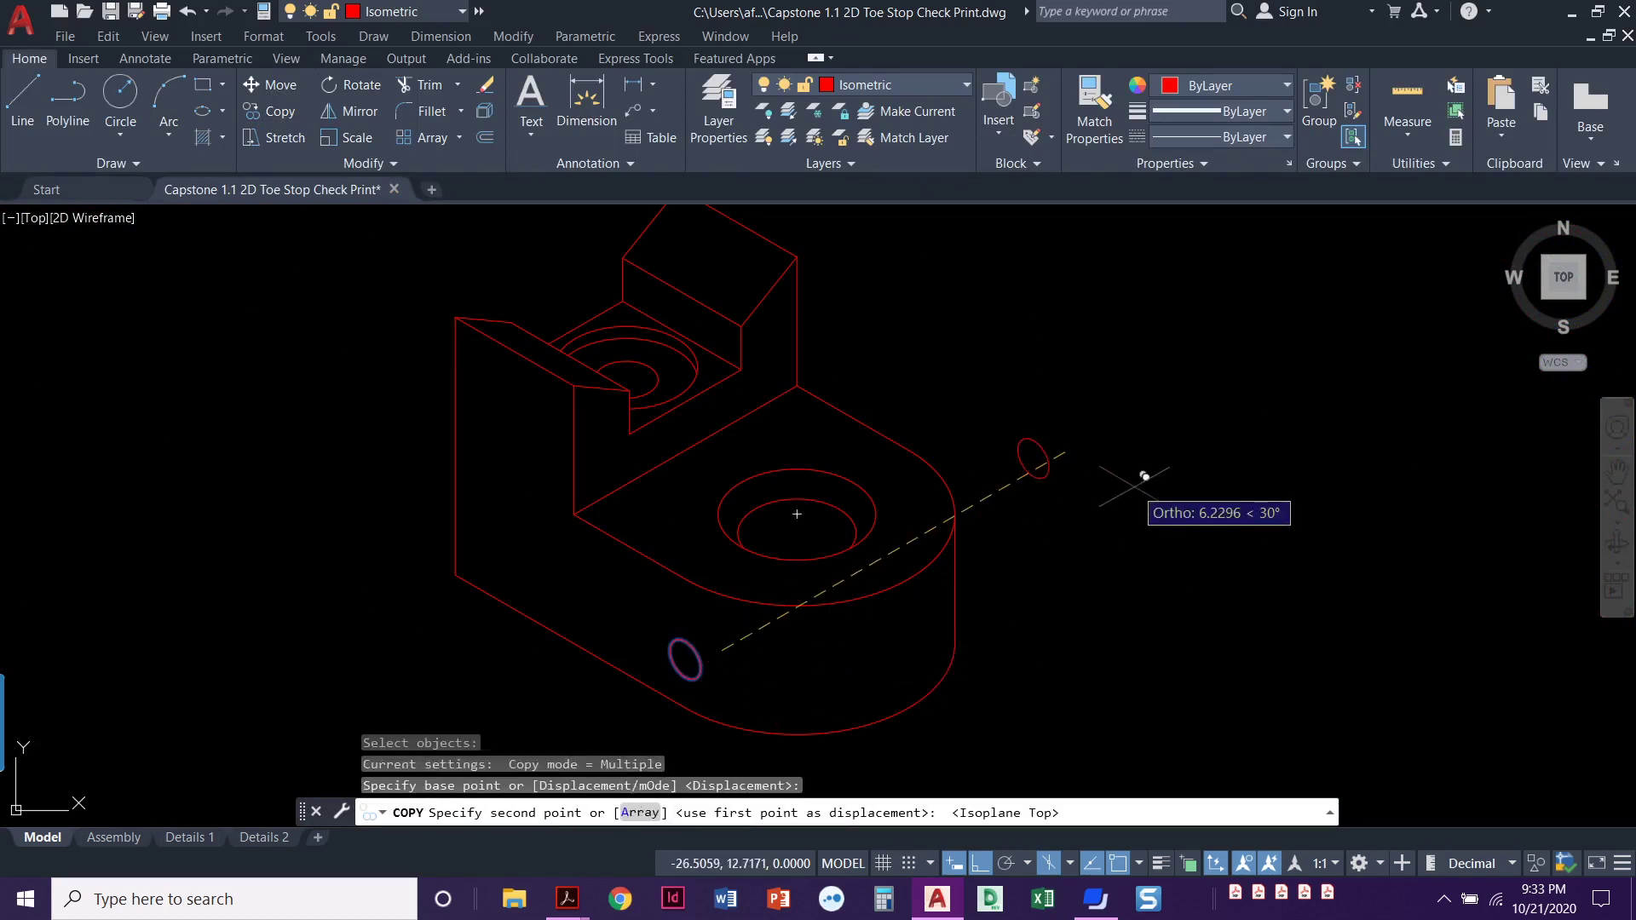
text(2.6788)
key(Return)
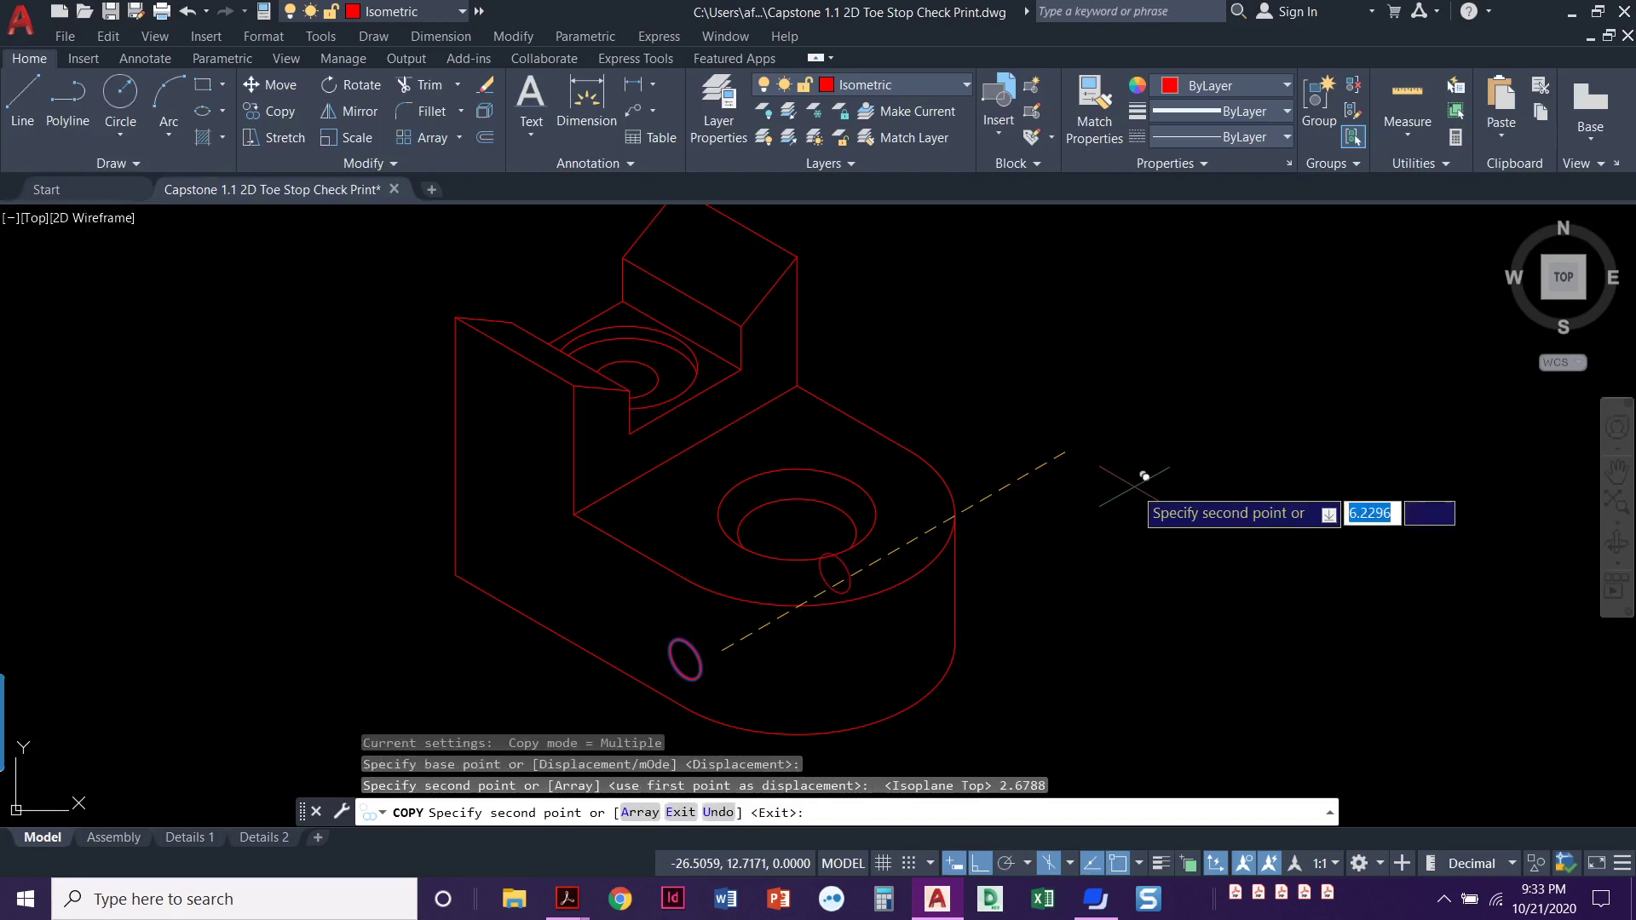
key(Return)
Trim away the part of the copied isocircle that extends beyond the rim of the top-face hole
scroll(907, 548, up, 5)
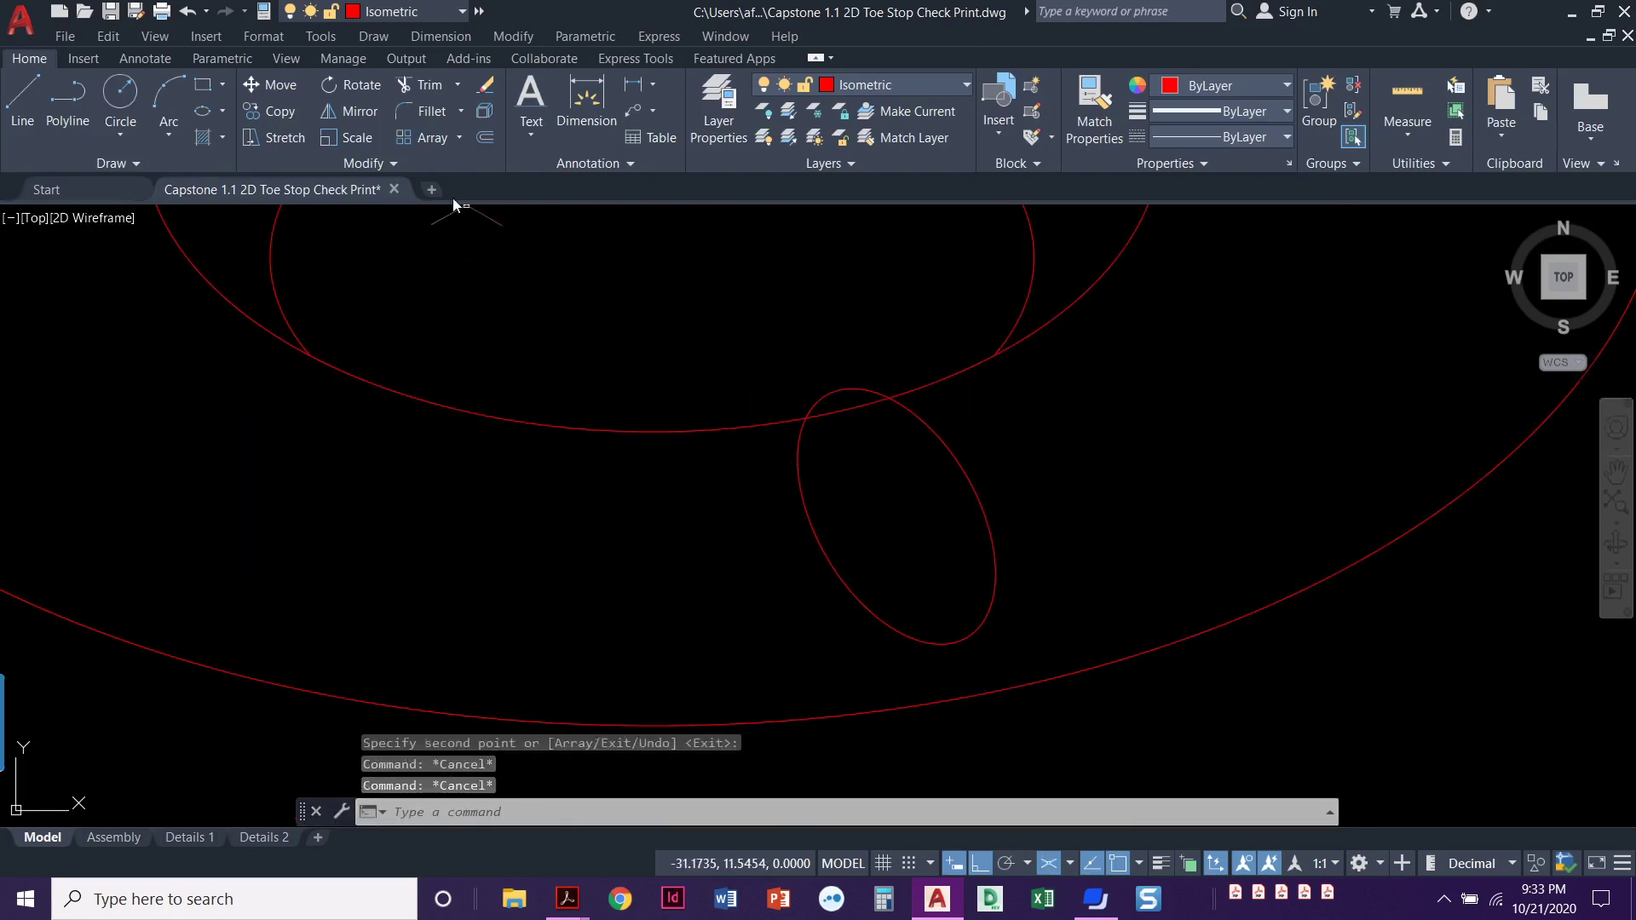
click(428, 85)
click(1009, 461)
click(801, 566)
key(Return)
Review the isometric base, checking its front-face hole and the trimmed arc inside the bore
scroll(895, 581, down, 5)
middle_drag(907, 587, 847, 529)
scroll(982, 558, down, 3)
middle_drag(1059, 617, 839, 562)
scroll(927, 581, down, 5)
mouse_move(936, 581)
middle_down()
mouse_move(657, 522)
mouse_move(554, 520)
middle_up()
mouse_move(1023, 523)
middle_down()
mouse_move(770, 512)
mouse_move(1365, 548)
middle_up()
scroll(778, 492, up, 3)
middle_drag(773, 495, 988, 547)
scroll(842, 513, up, 3)
middle_drag(836, 516, 872, 522)
scroll(1059, 522, down, 3)
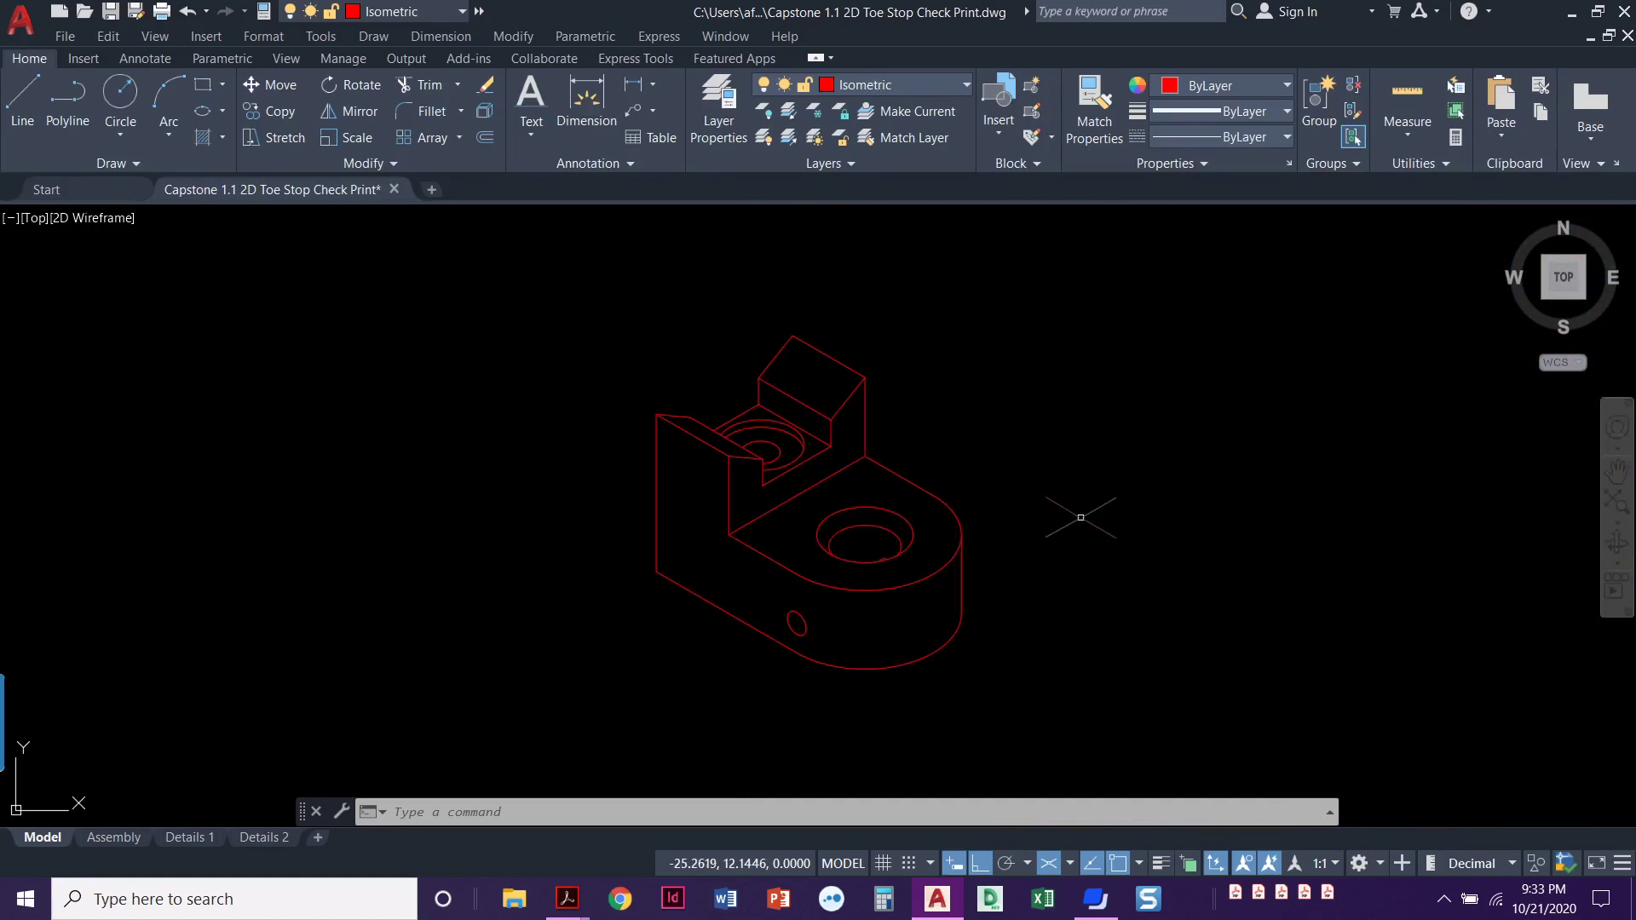
Switch to the Toe Stop Isometric Help Sheet PDF in Adobe Acrobat to consult the isometric assembly construction page
key(alt+Tab)
key(alt+Tab)
key(alt+Tab)
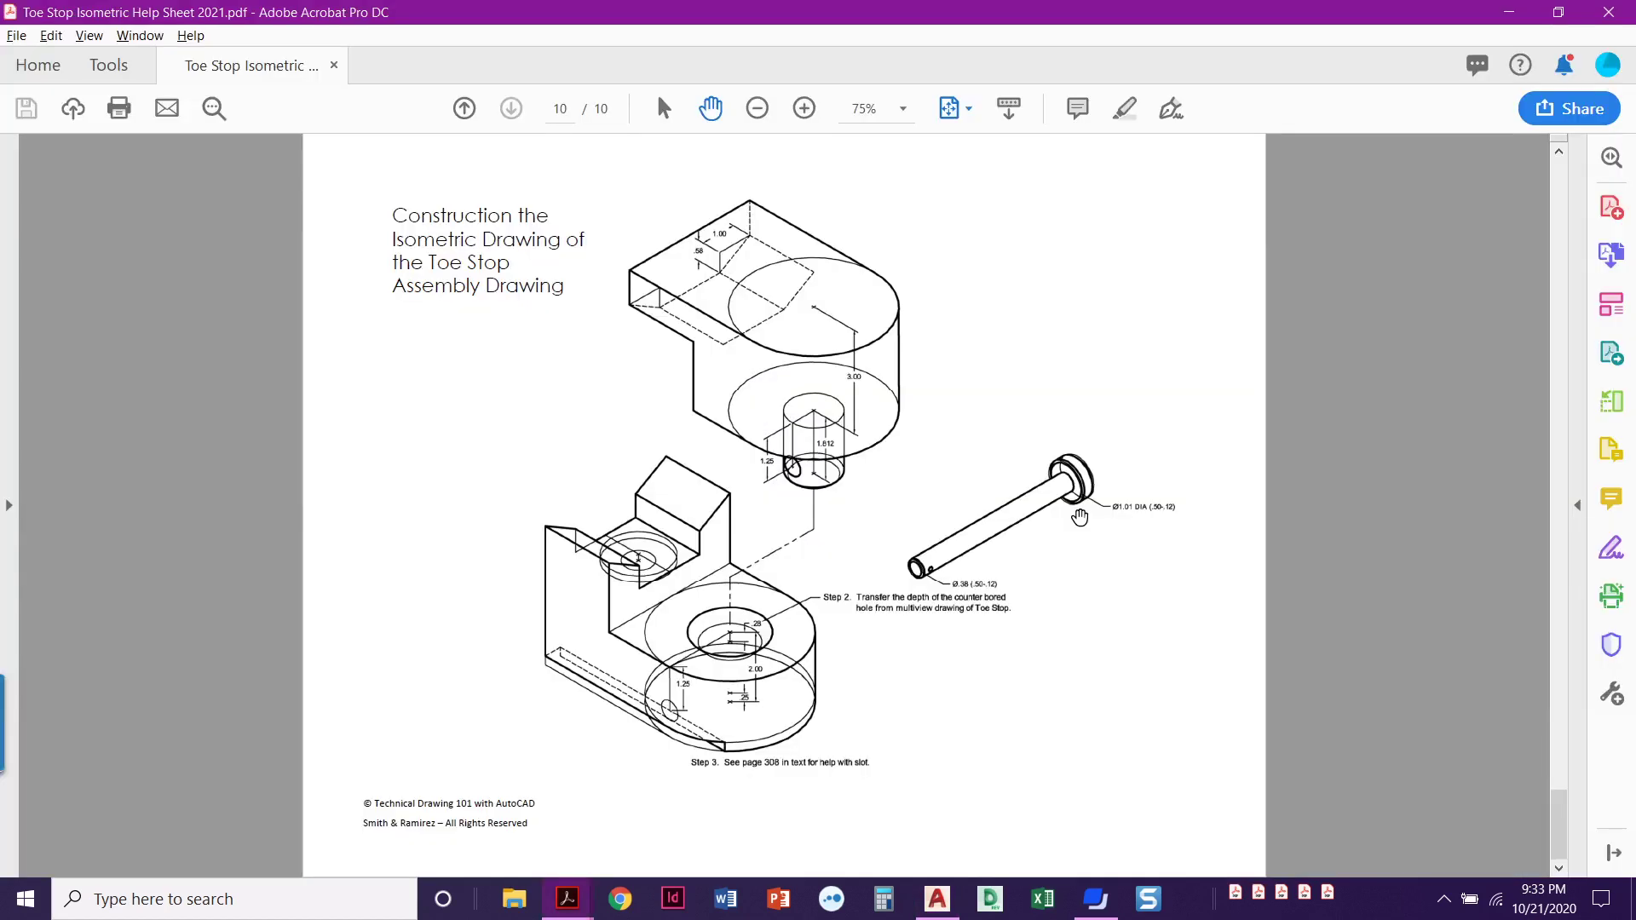